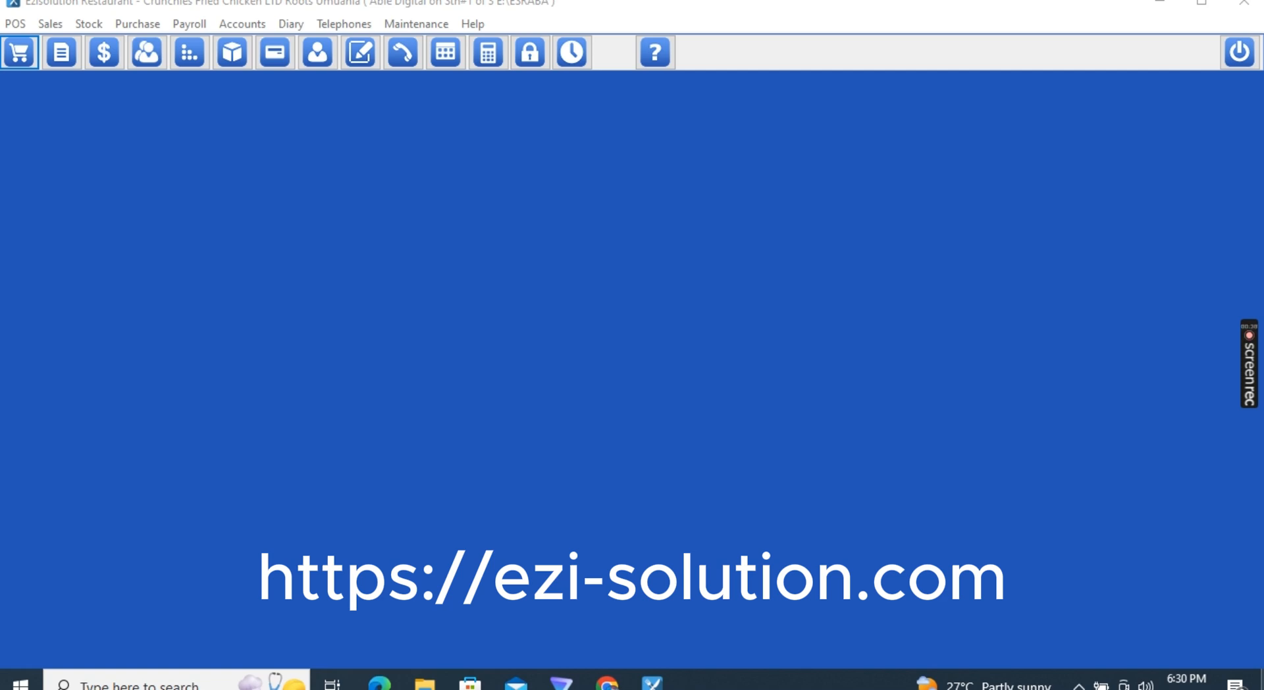
Briefly open and close the POS screen, then start a new entry in the Users list
left_click(8, 64)
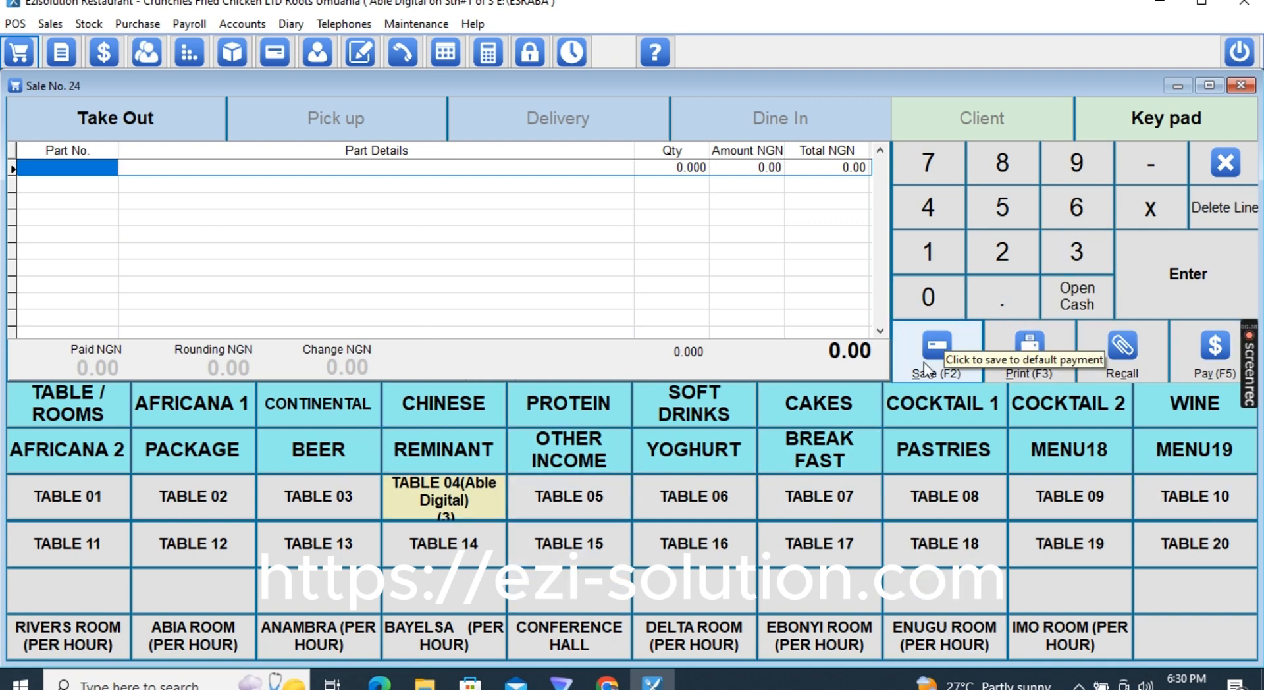
left_click(1222, 173)
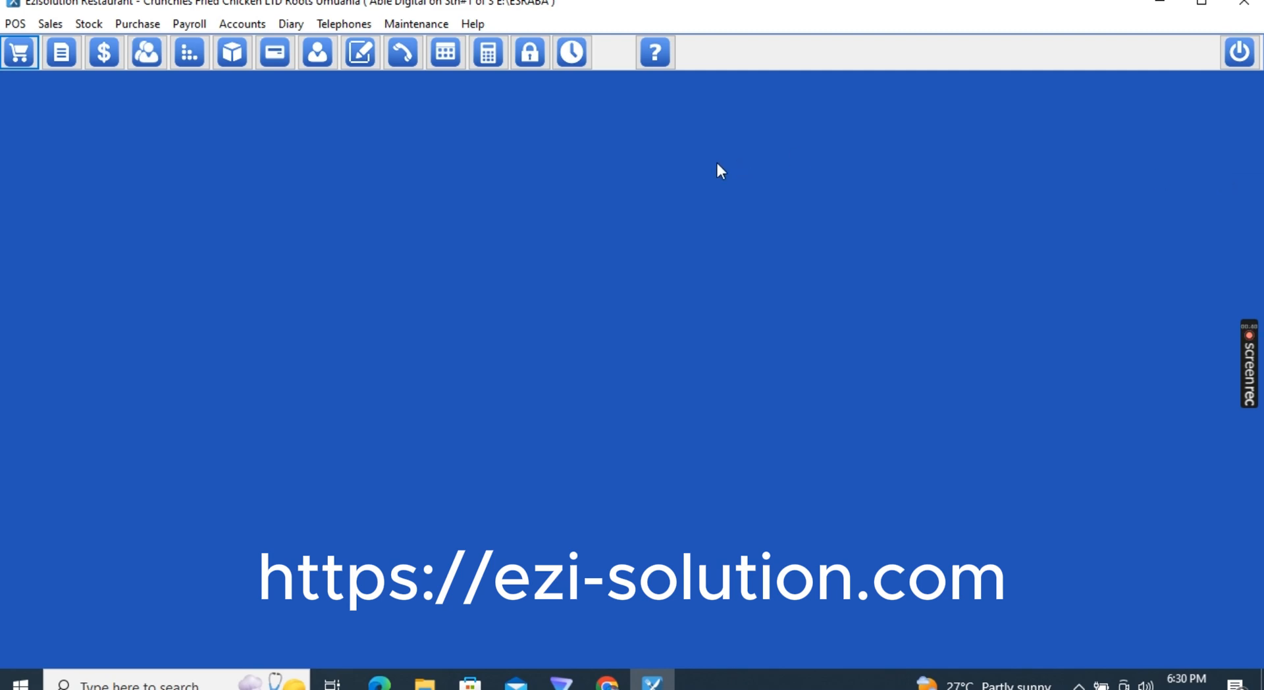
left_click(408, 25)
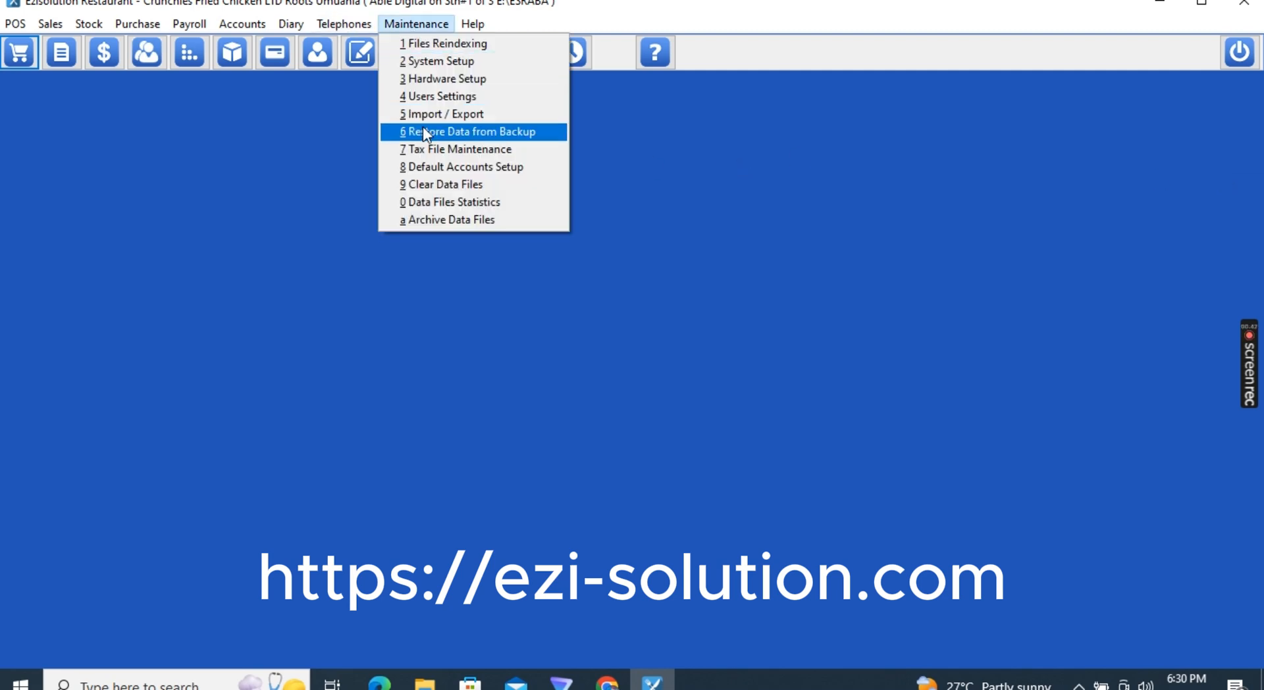
left_click(424, 99)
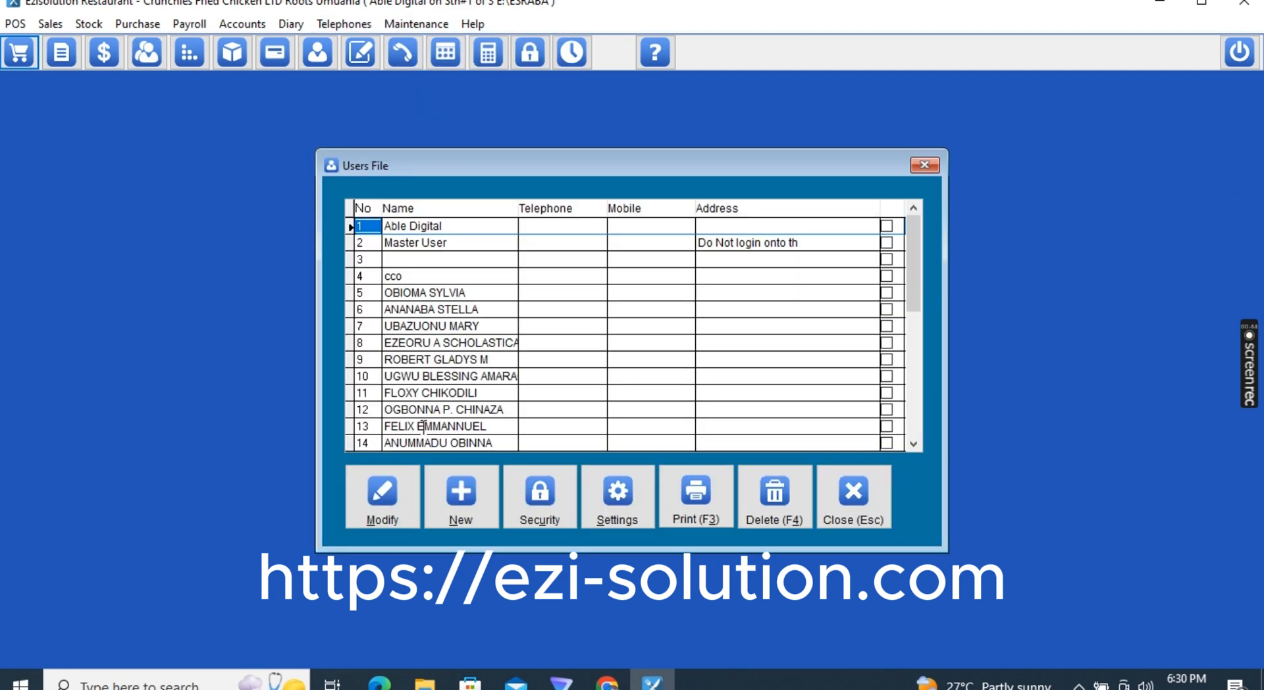
left_click(473, 510)
Enter the user name USER1 and the job title WAITRESS
key("Tab")
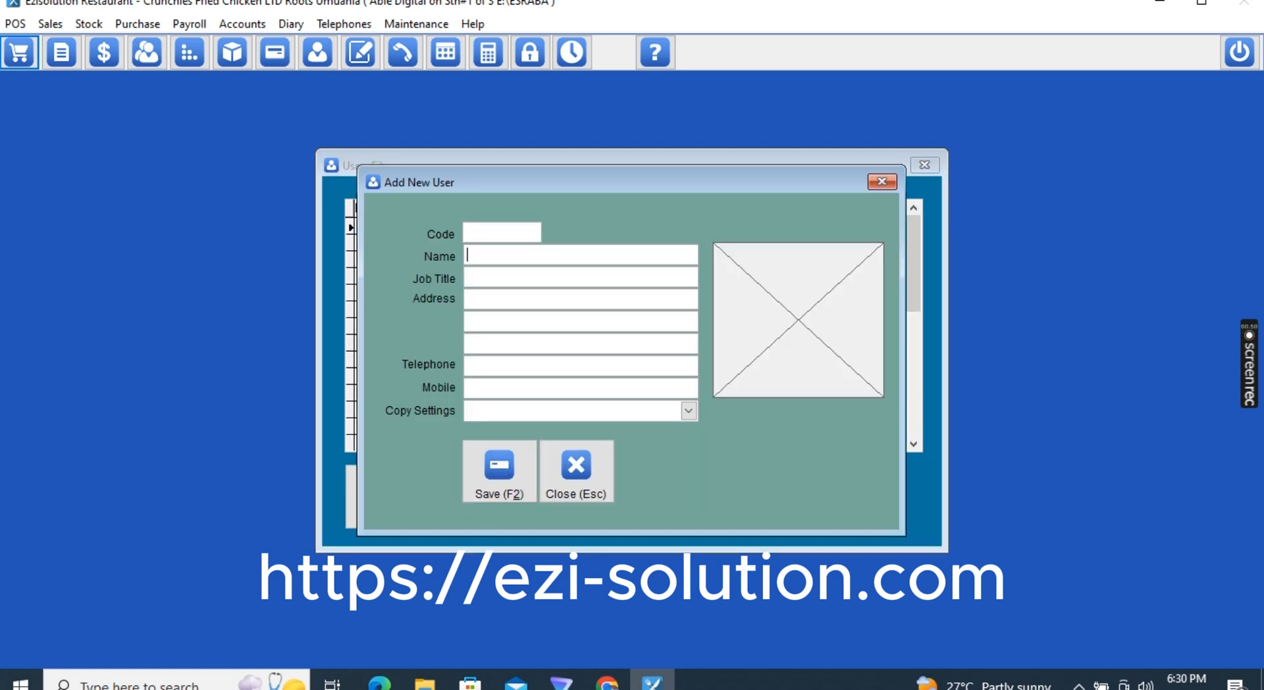
type("usere")
key("BackSpace")
type("1")
key("ctrl+a")
type("UAE")
key("BackSpace")
key("BackSpace")
type("SER1")
key("Tab")
type("WAITRESS")
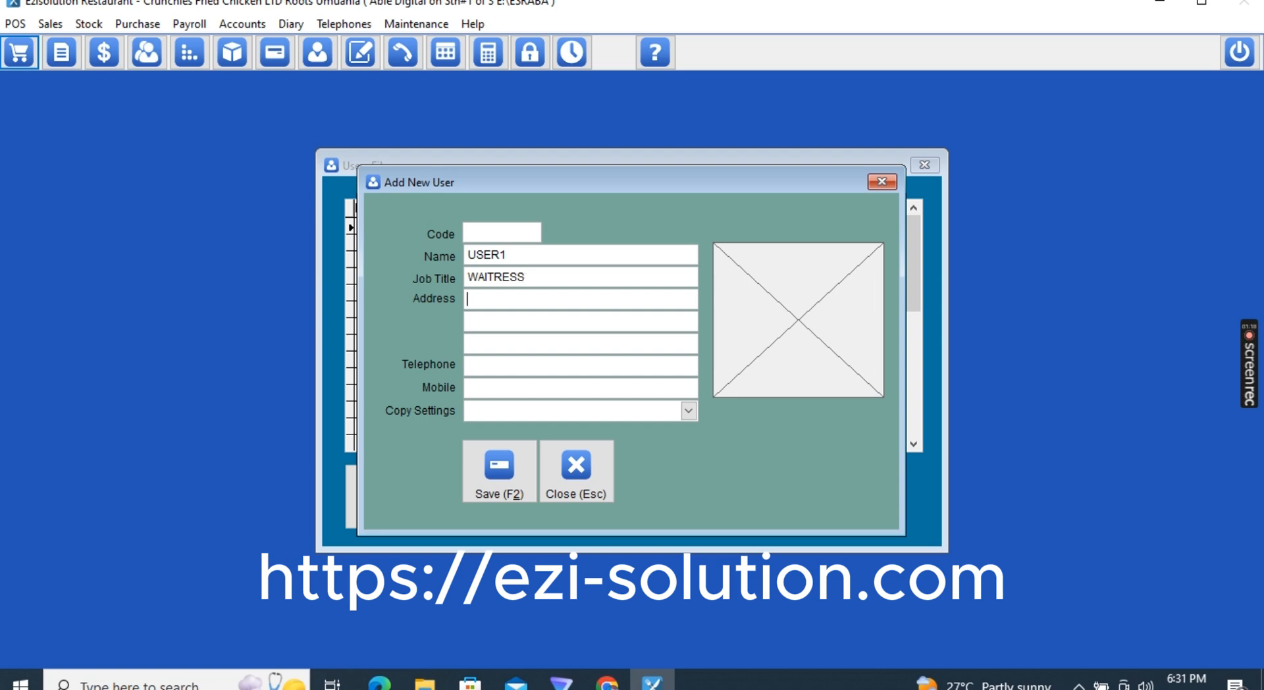
Save the new user without copying settings, and select the USER1 row
left_click(481, 387)
left_click(552, 408)
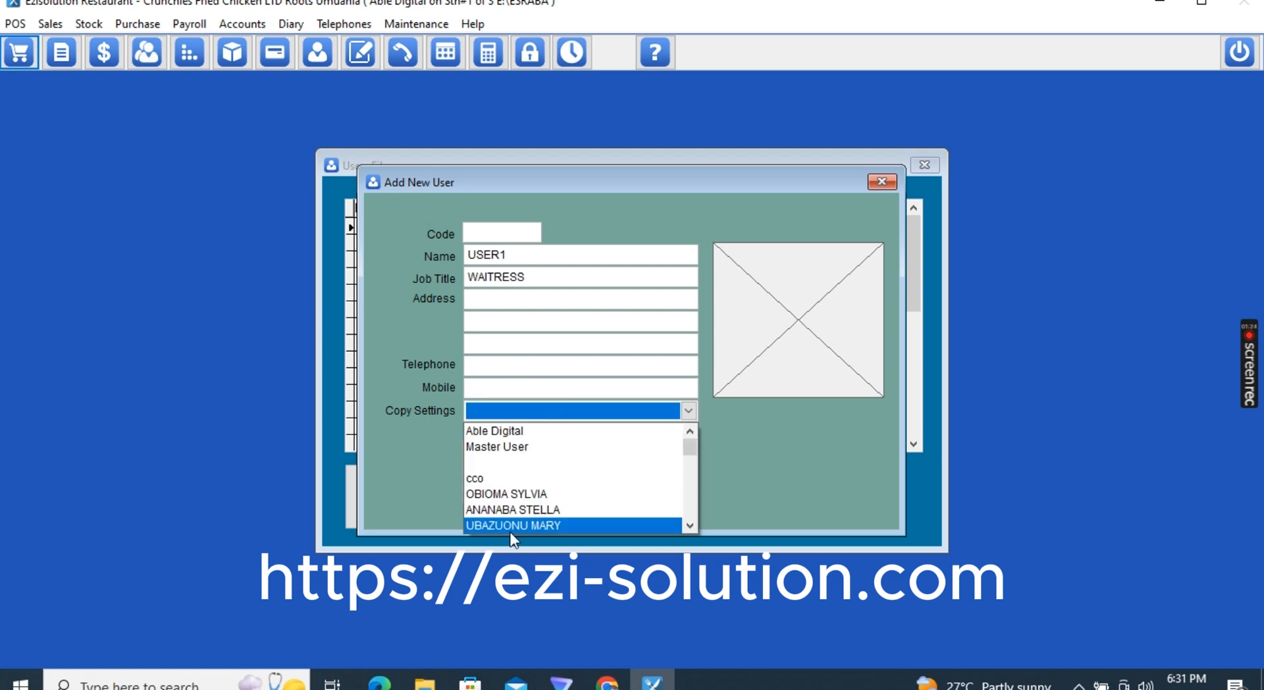
left_click(410, 385)
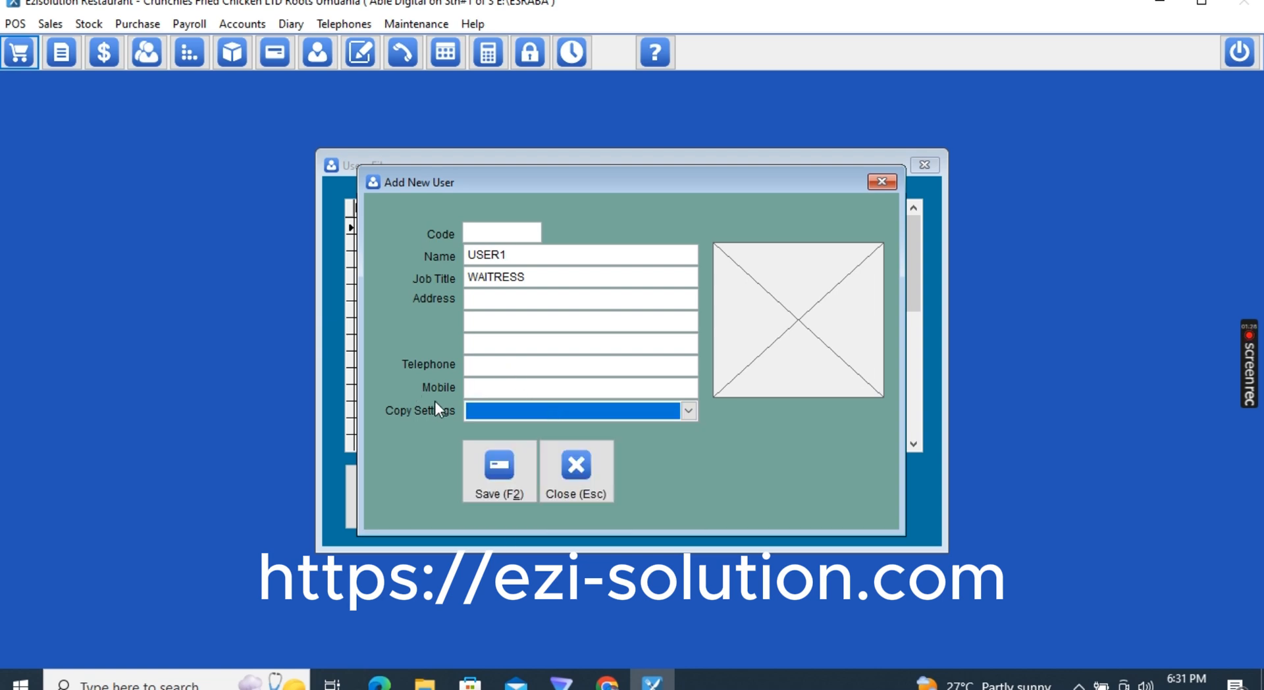
left_click(499, 473)
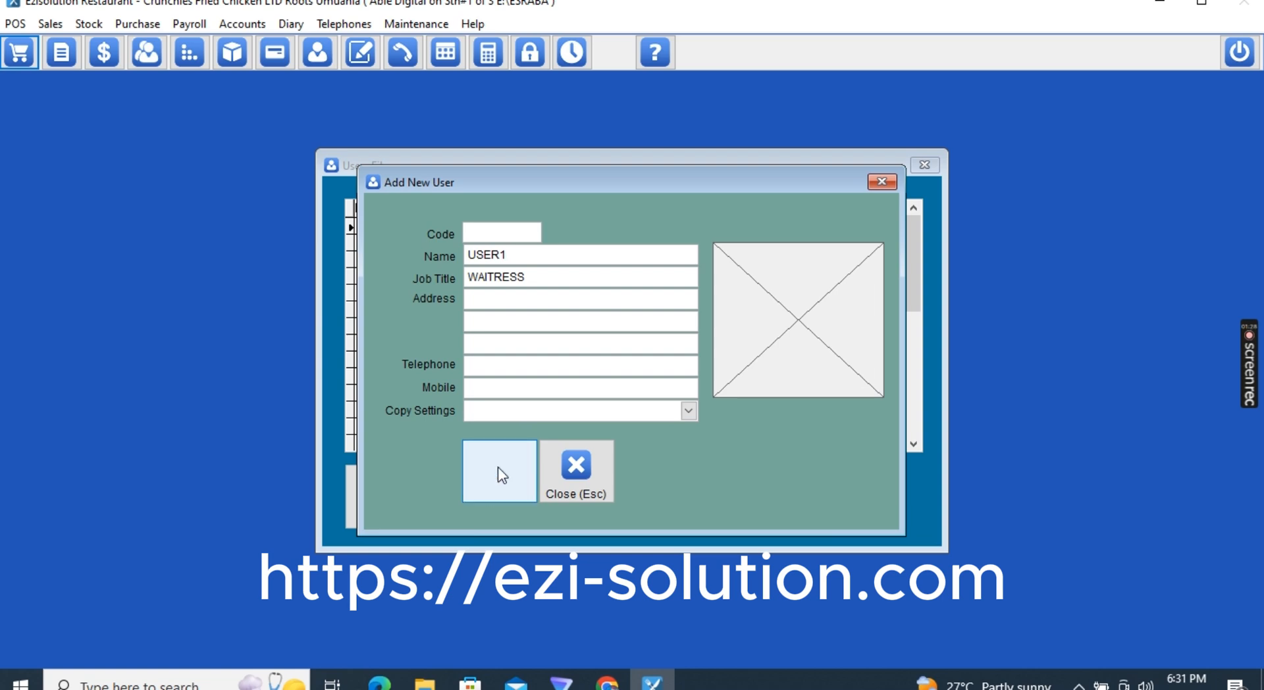
left_click(418, 343)
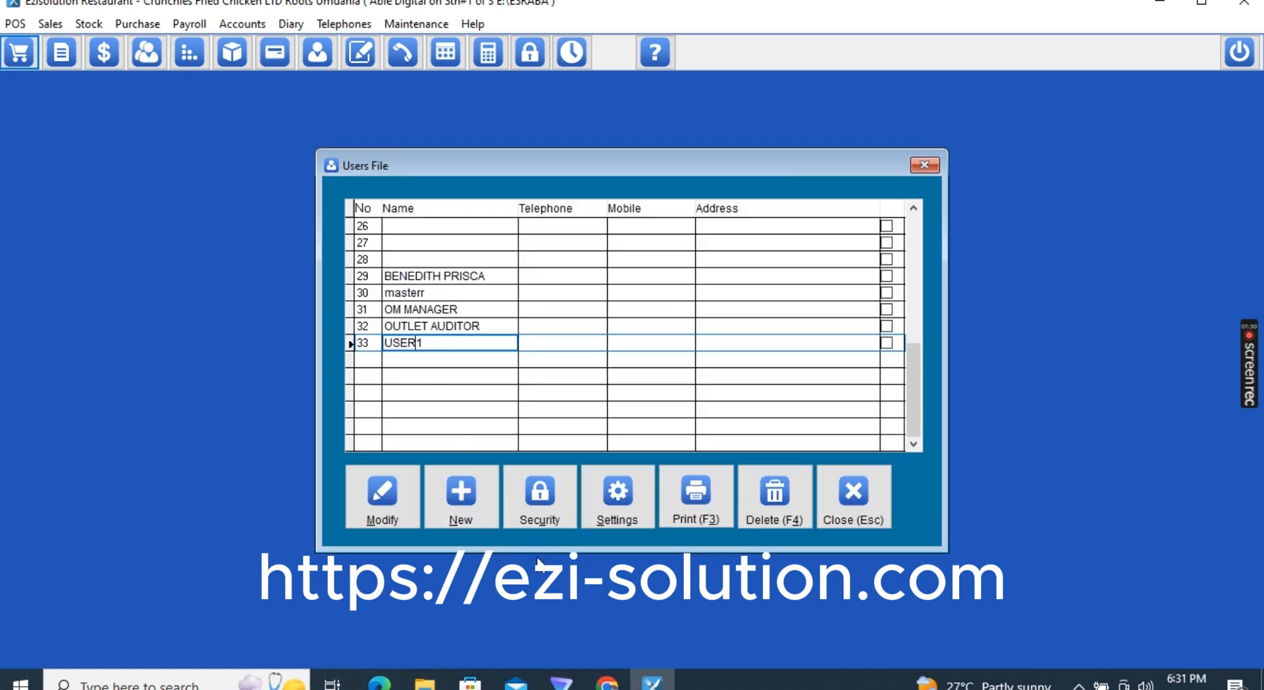
In USER1's security settings, set POS access to 1 and Point of Sale to 2
left_click(536, 504)
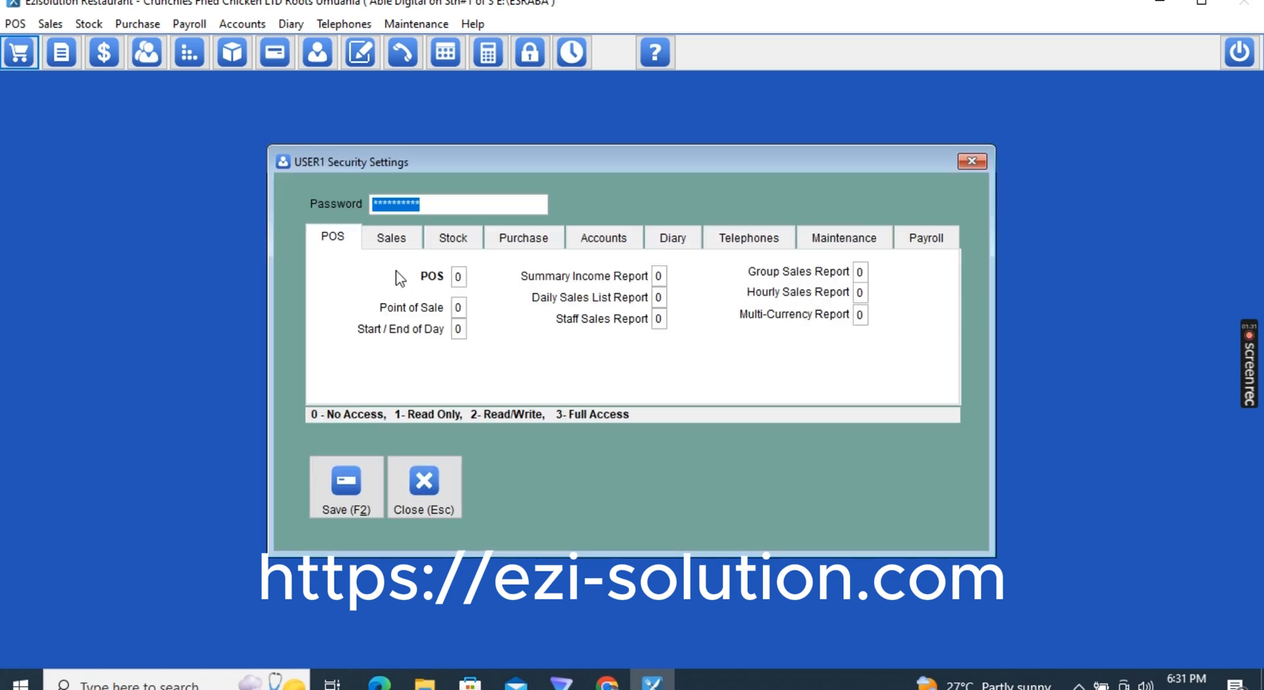
left_click(458, 276)
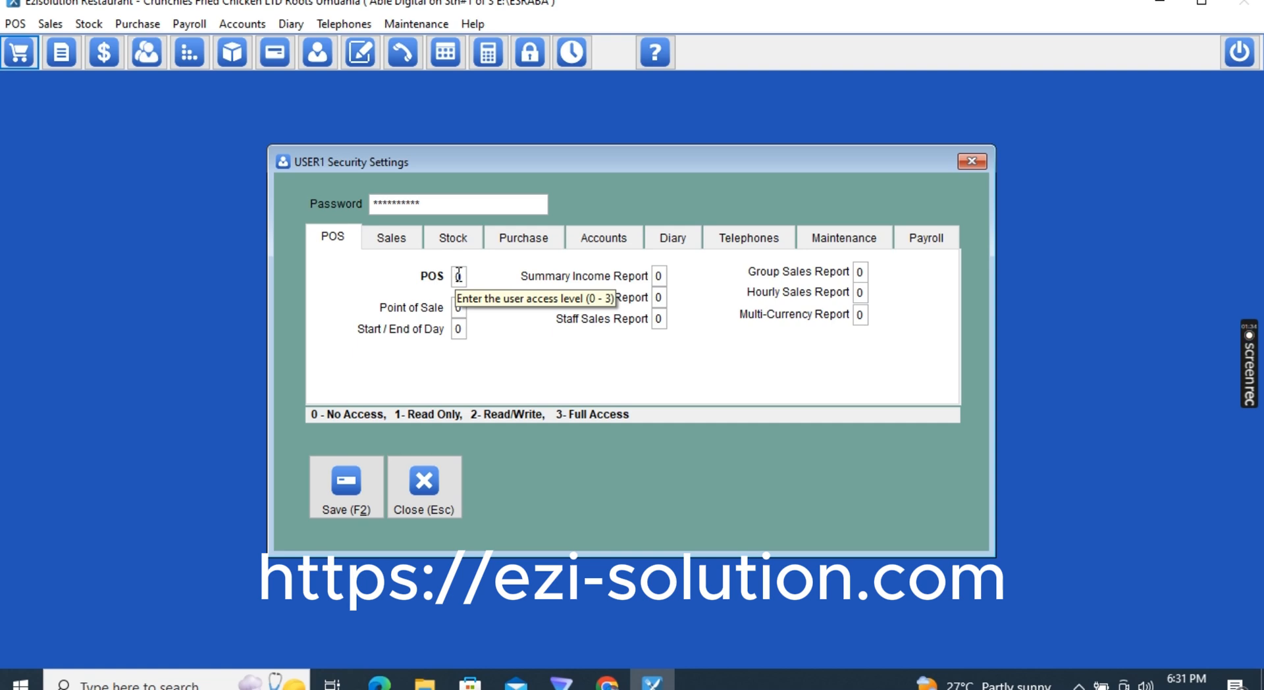
type("1")
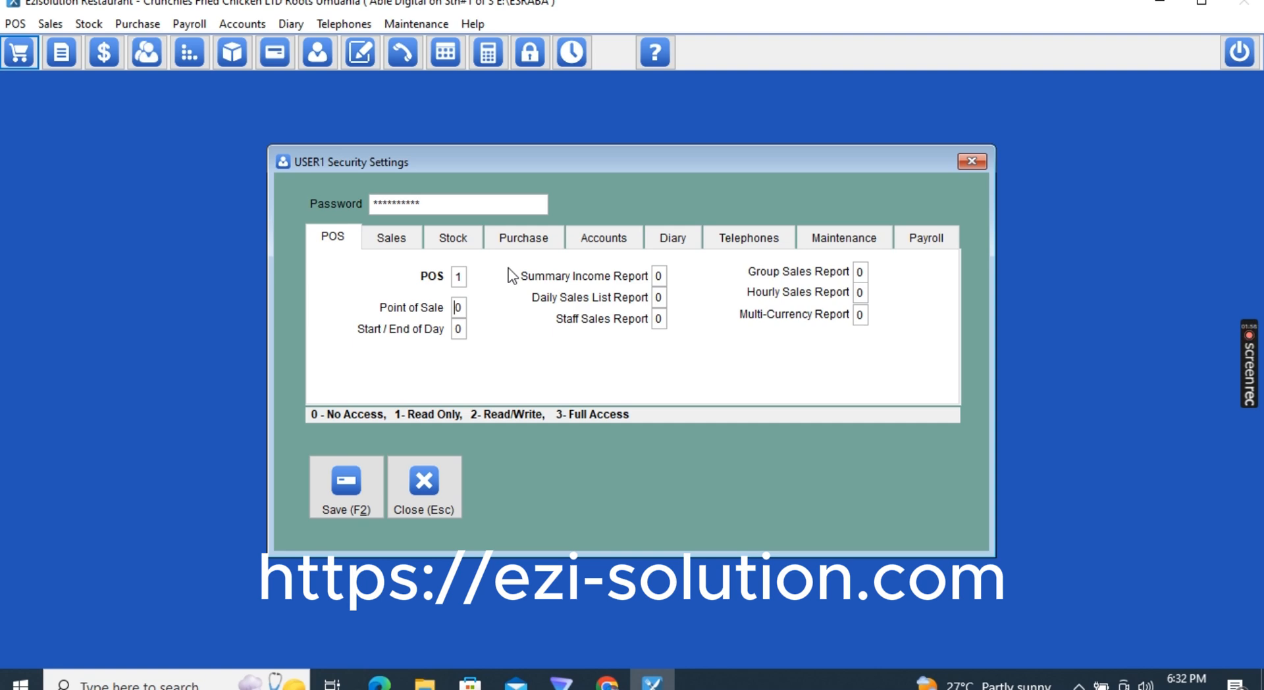
type("2")
Review the Sales, Stock, Purchase, Accounts, Maintenance and Payroll permissions, then save the access levels
left_click(391, 238)
left_click(452, 237)
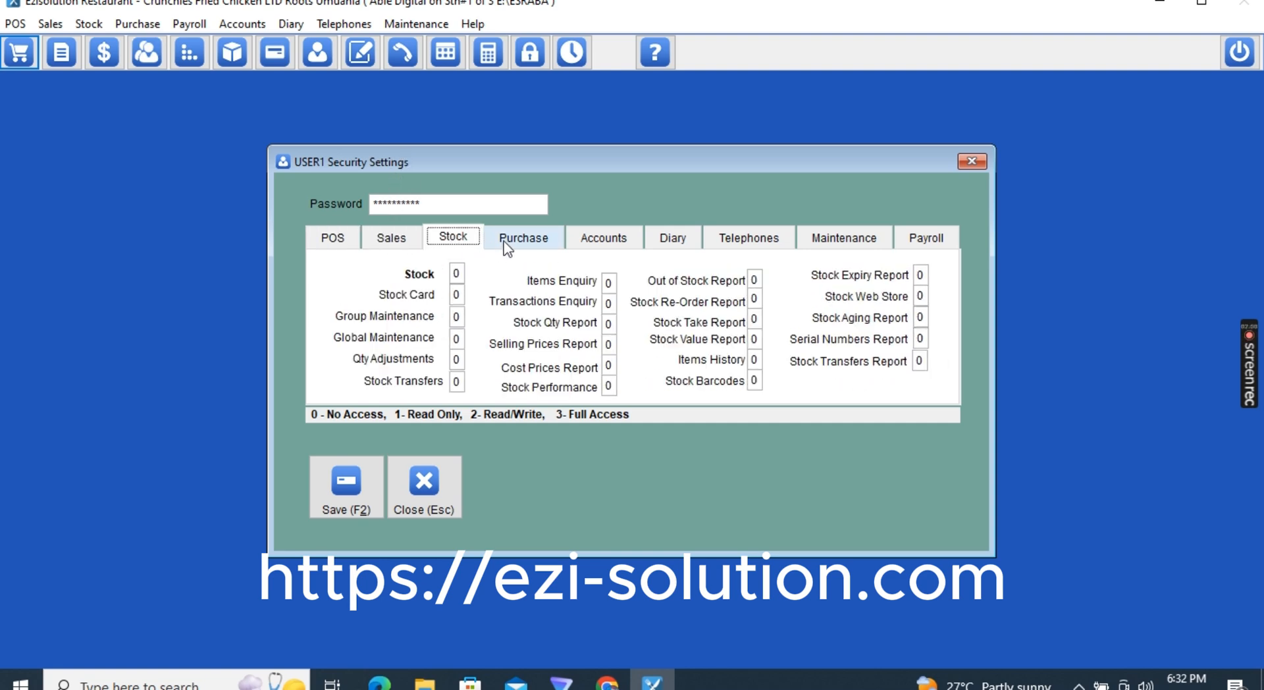
left_click(507, 245)
left_click(615, 244)
left_click(671, 241)
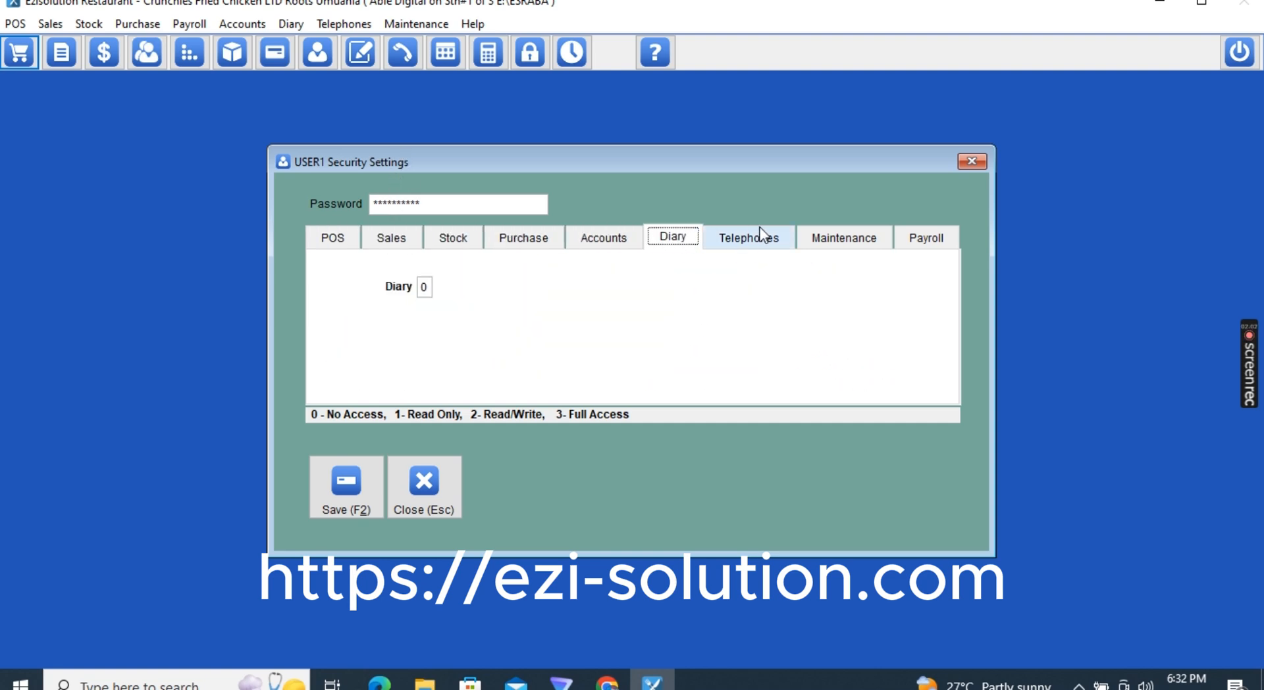
left_click(761, 234)
left_click(841, 241)
left_click(935, 237)
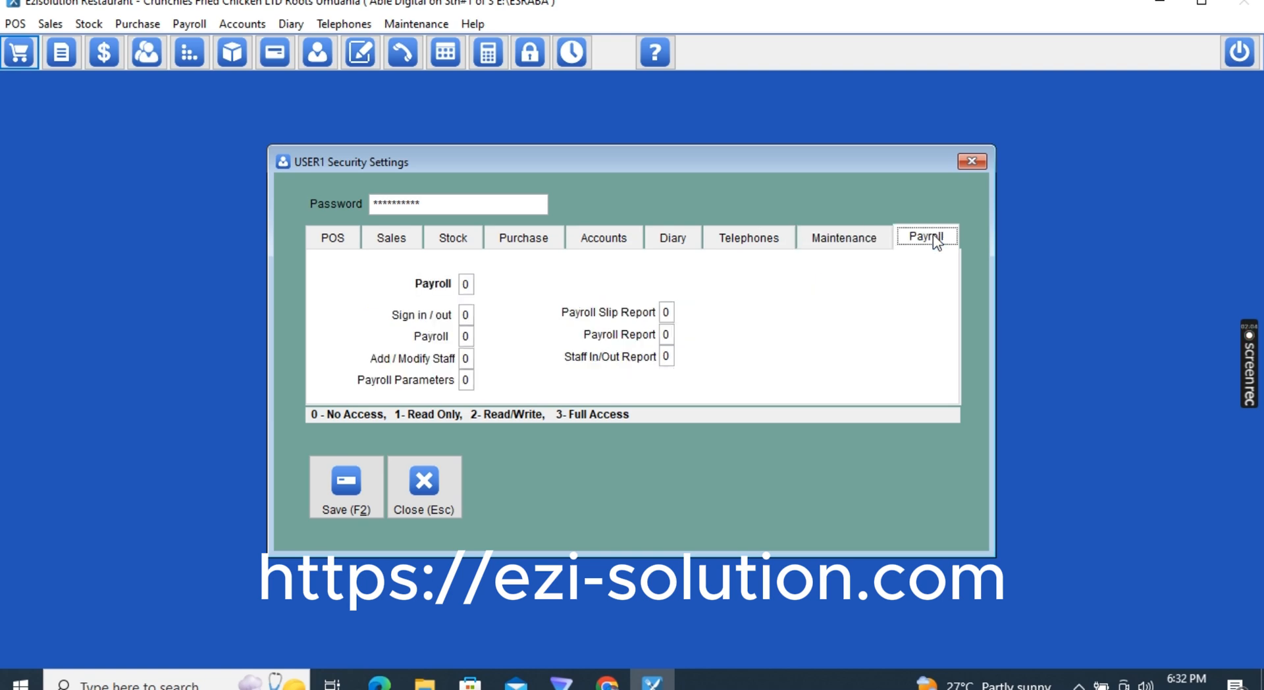
left_click(335, 236)
left_click(456, 277)
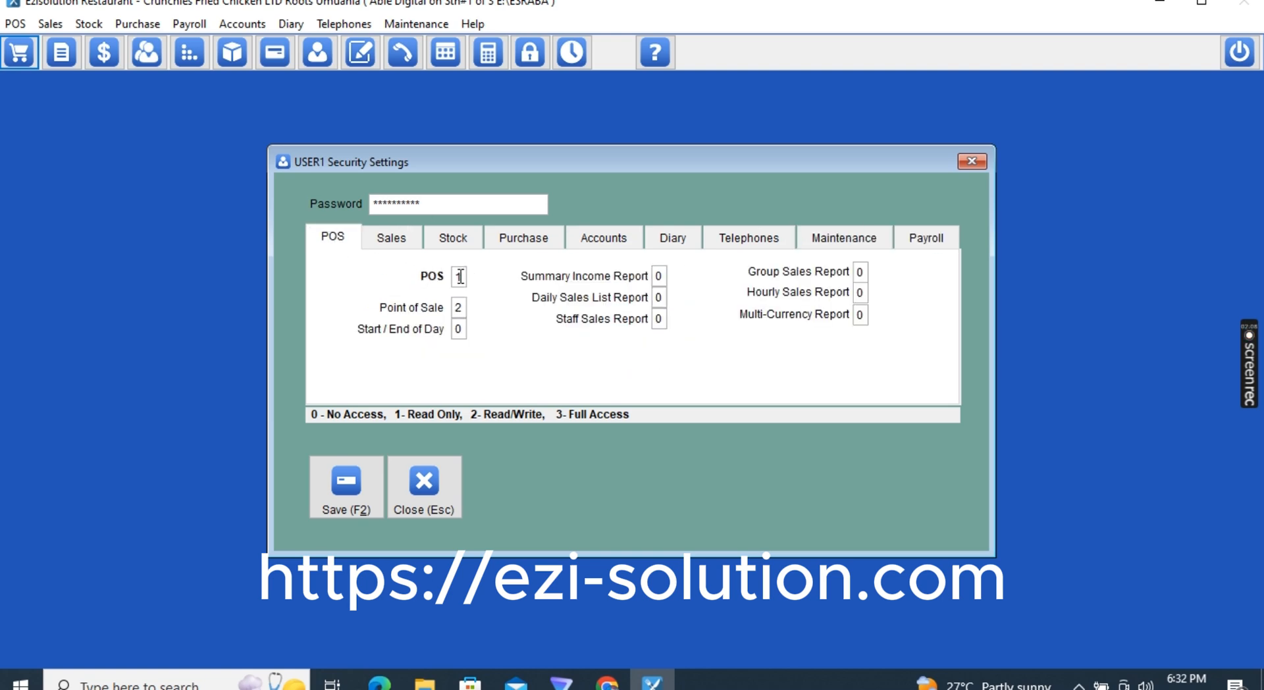
left_click(460, 304)
left_click(345, 480)
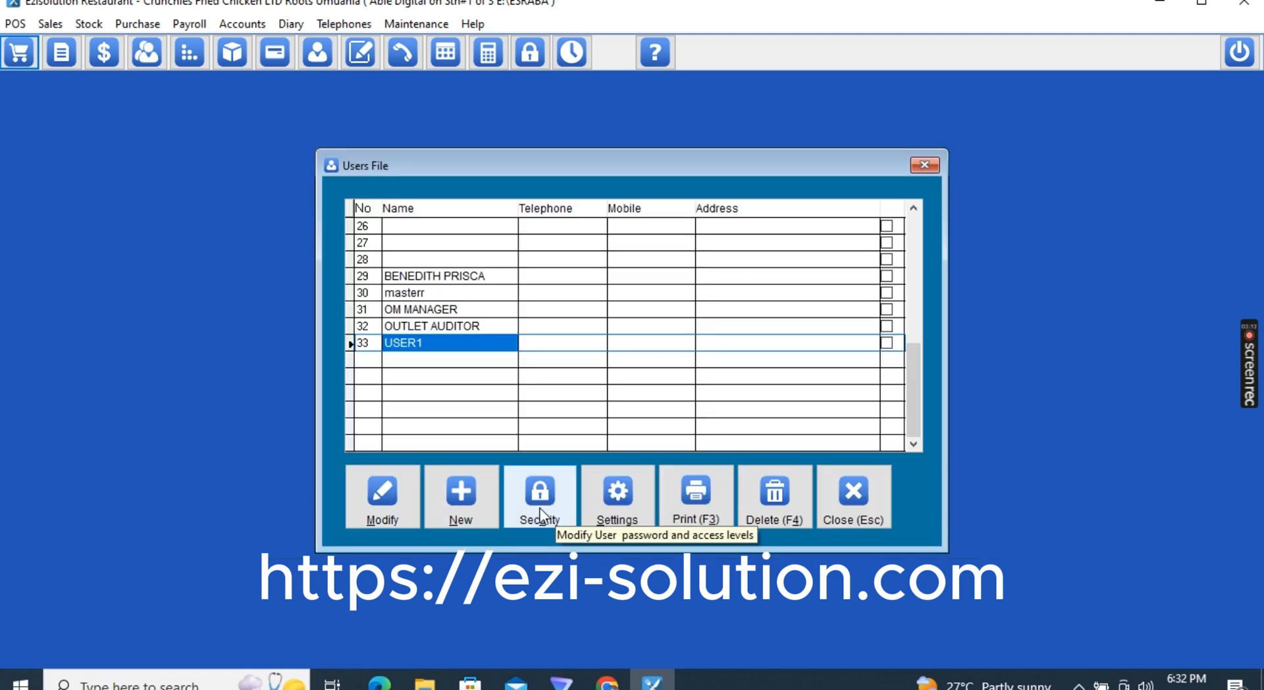
Reopen USER1's security settings and enter a new password
left_click(539, 507)
left_click(359, 491)
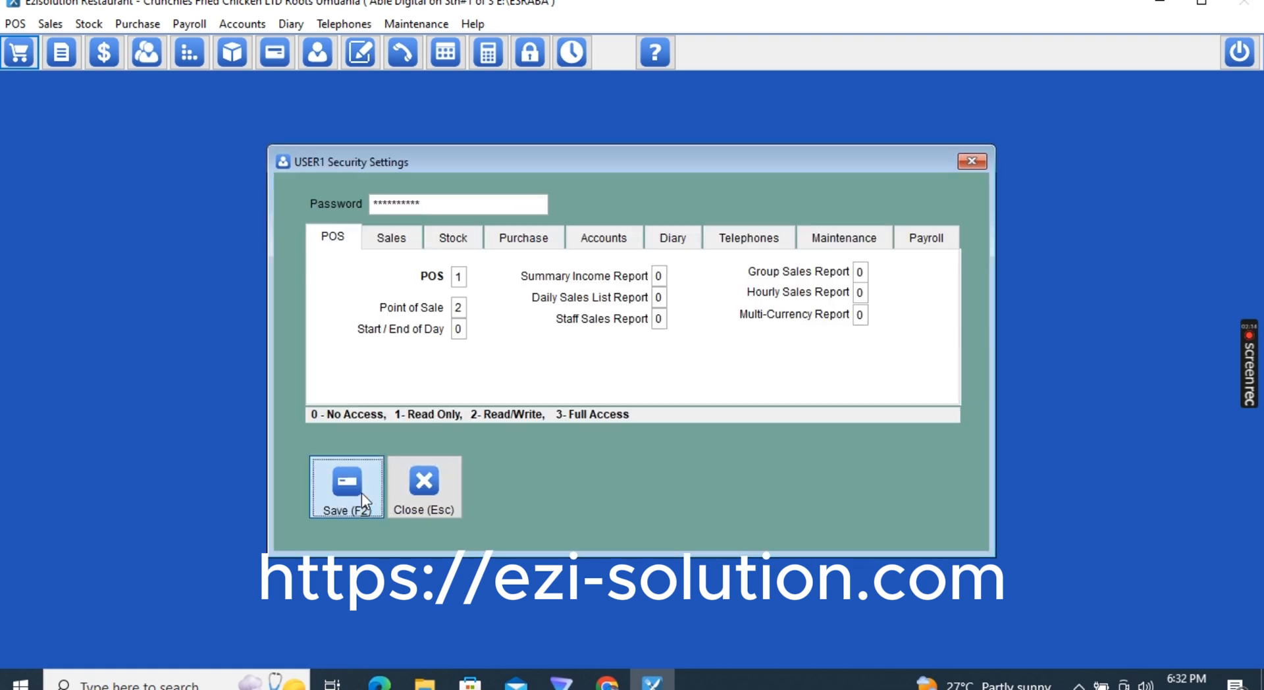
left_click(539, 507)
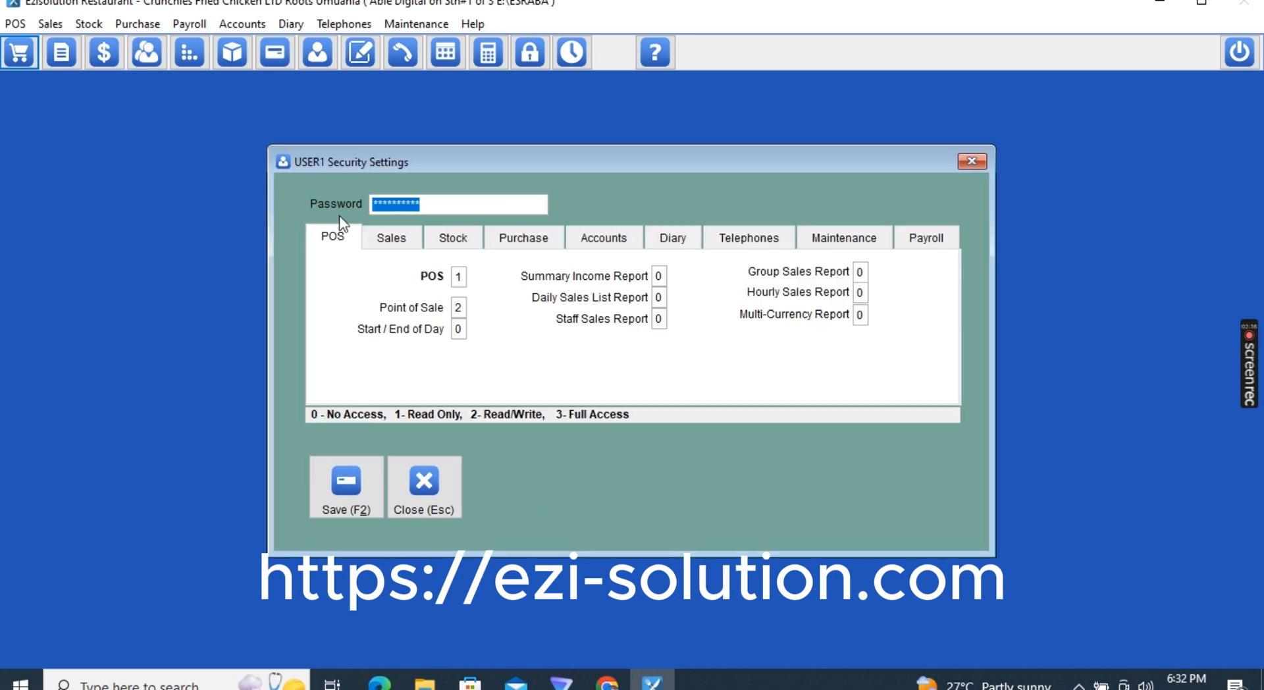
type("**")
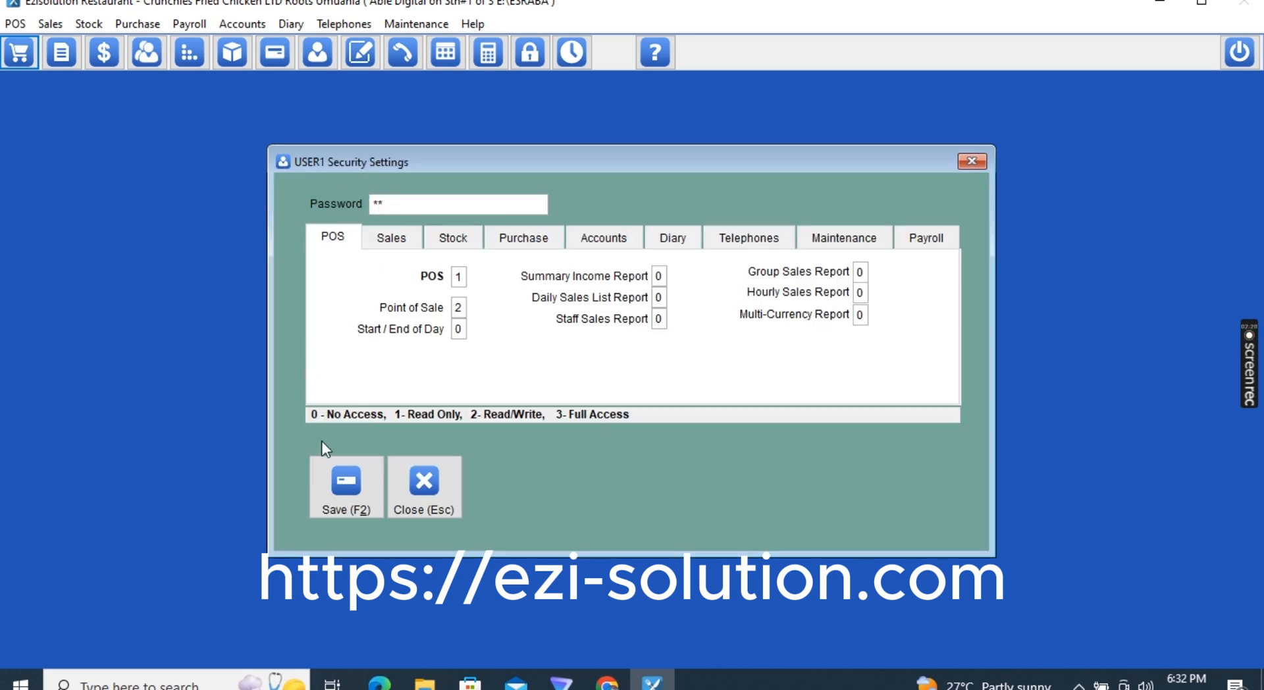
Save the password, then disable date change, price change and the discounts column, and show retail price
left_click(349, 499)
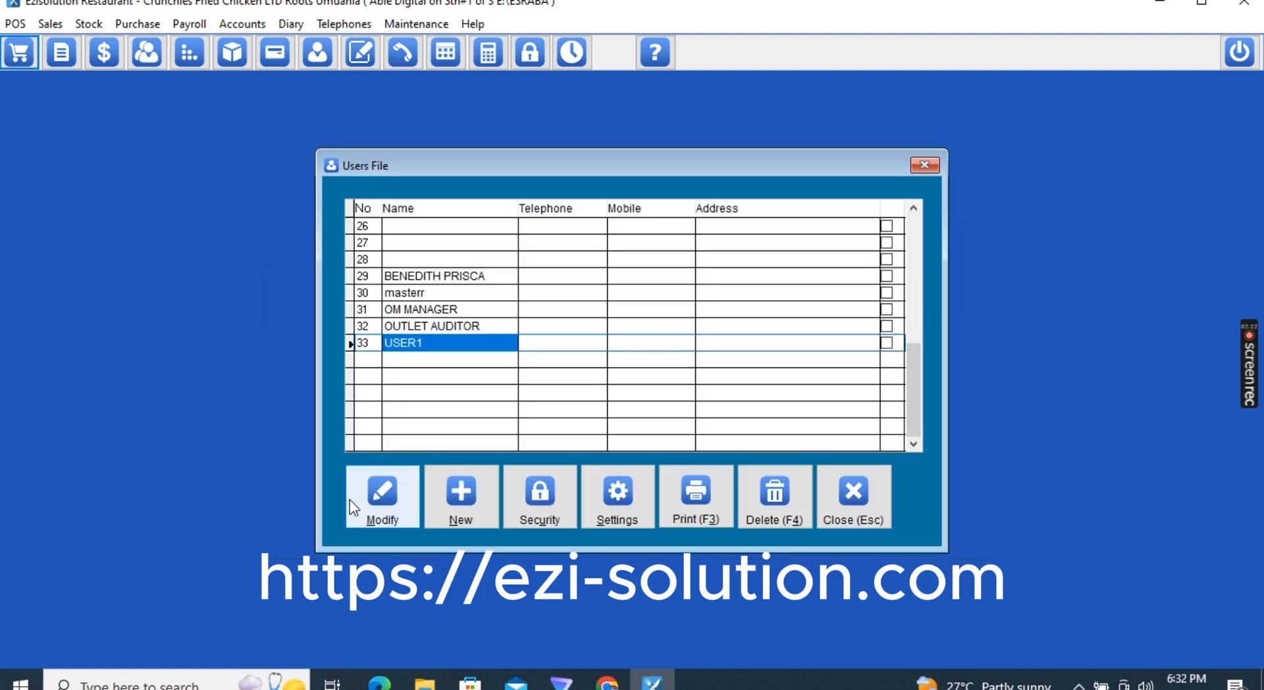
left_click(619, 510)
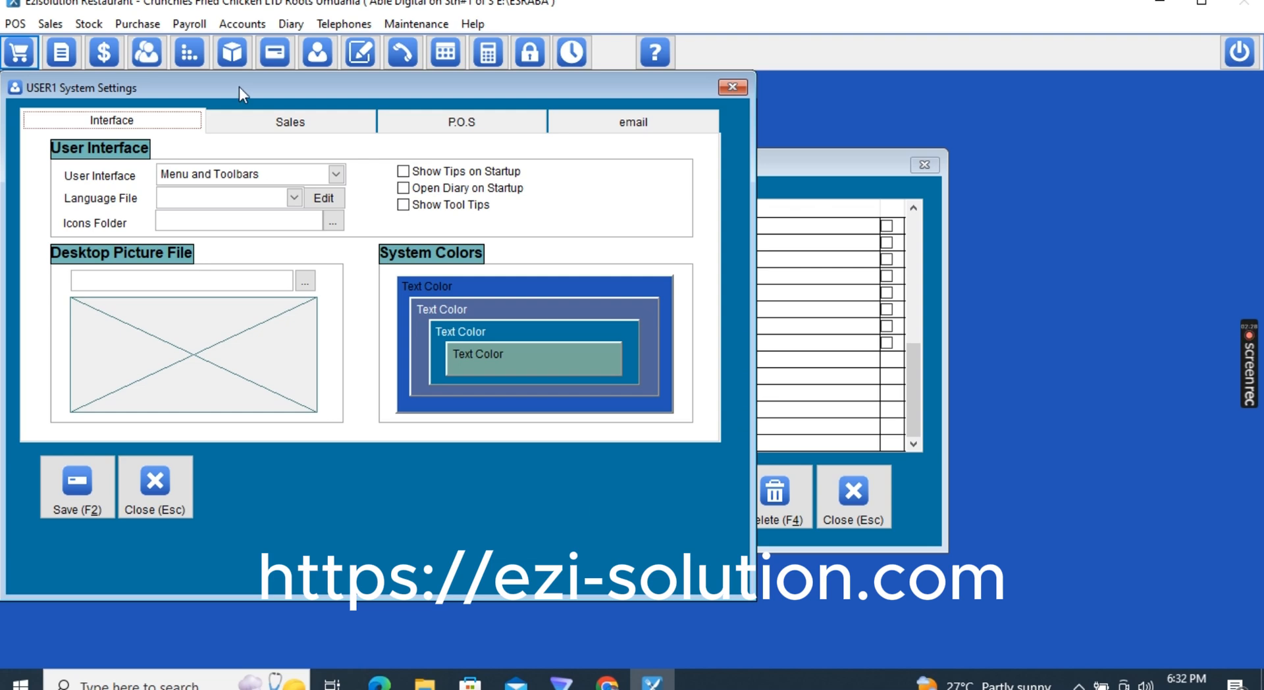
left_click(268, 120)
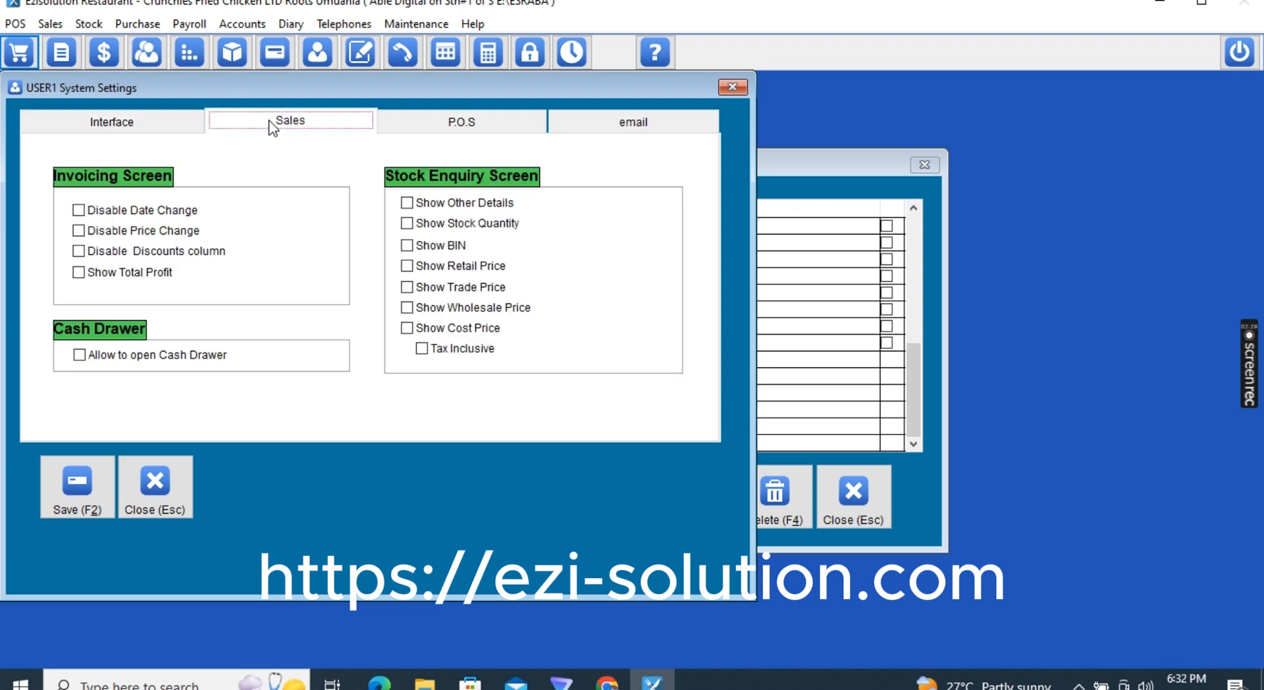
left_click(129, 210)
left_click(119, 233)
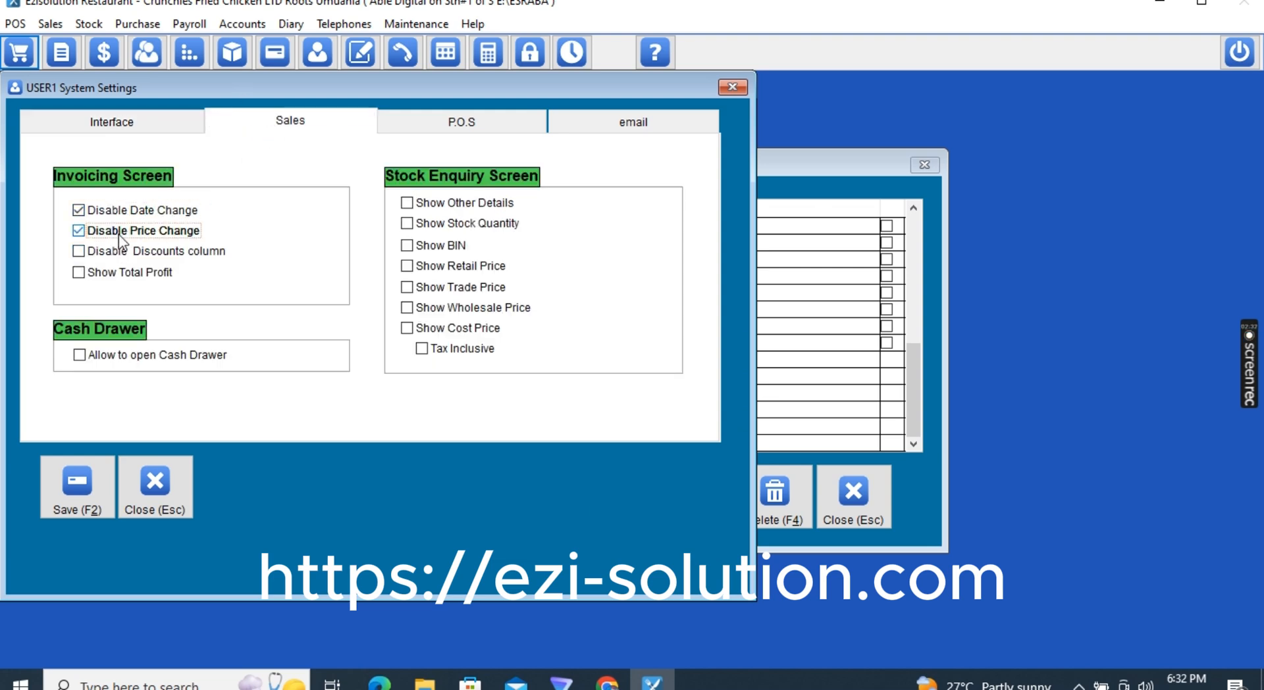
left_click(118, 254)
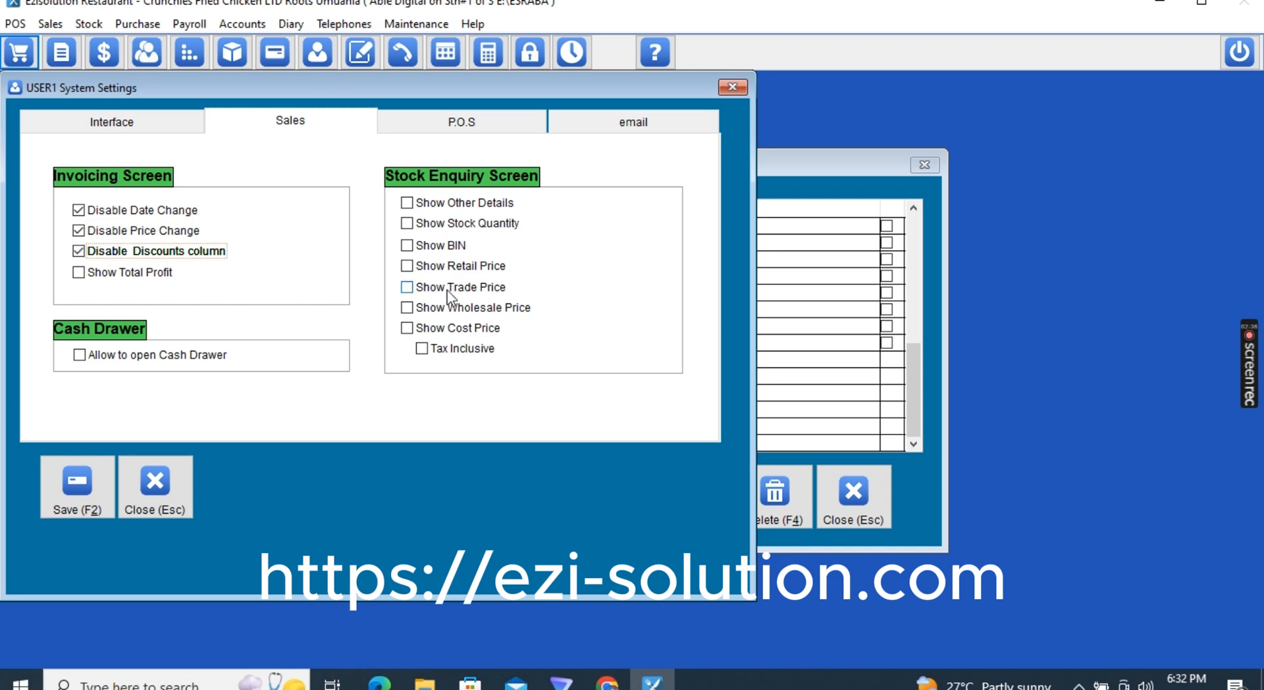
left_click(420, 267)
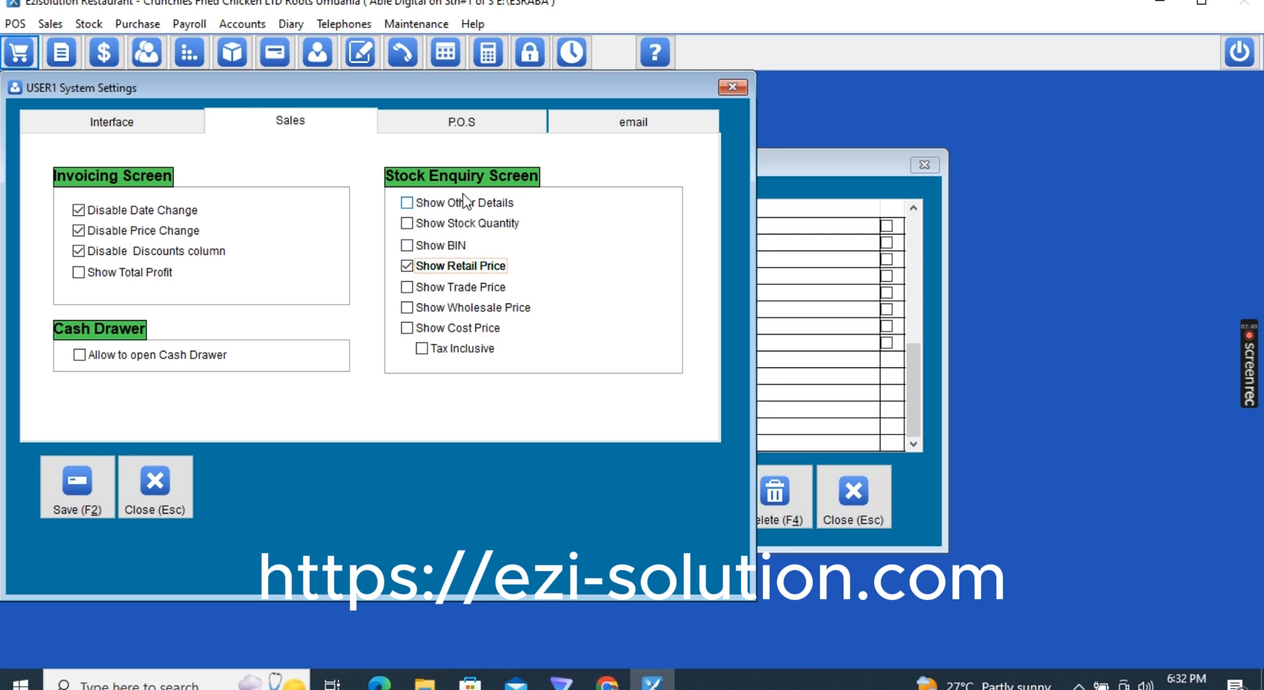
left_click(450, 126)
Set the POS Details, Qty and Amount fields to Disable and Tax to Hide
left_click(150, 200)
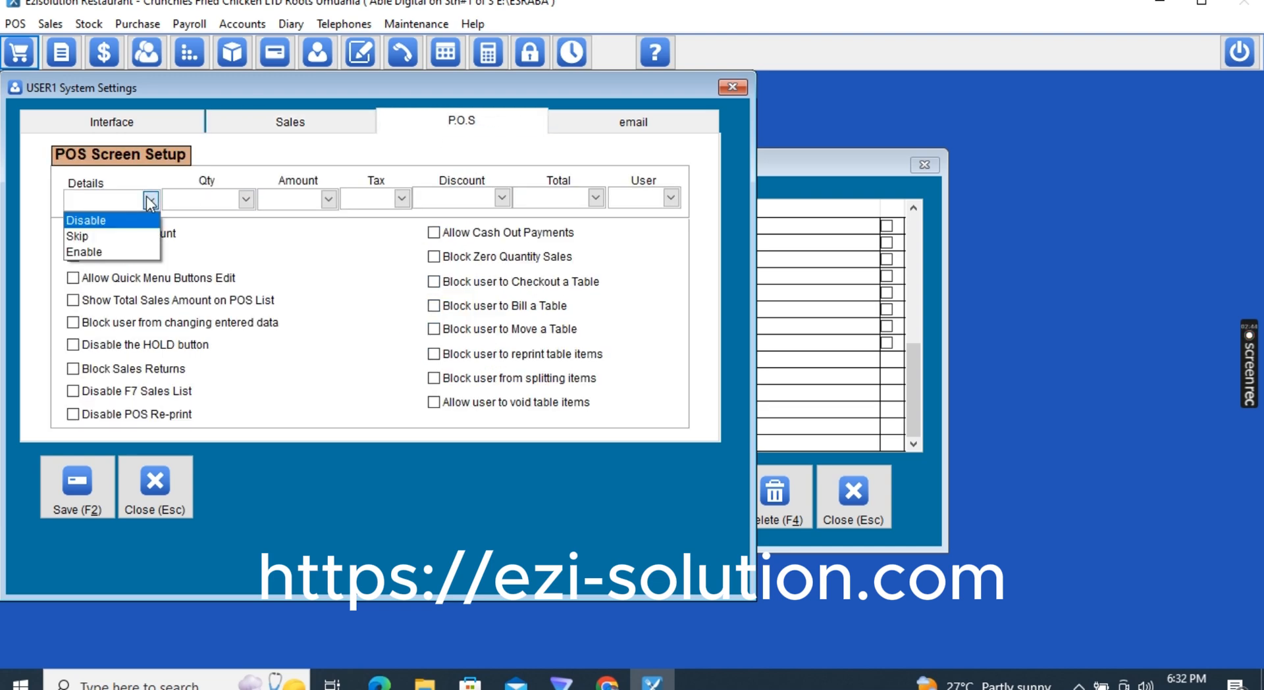
left_click(108, 218)
left_click(197, 206)
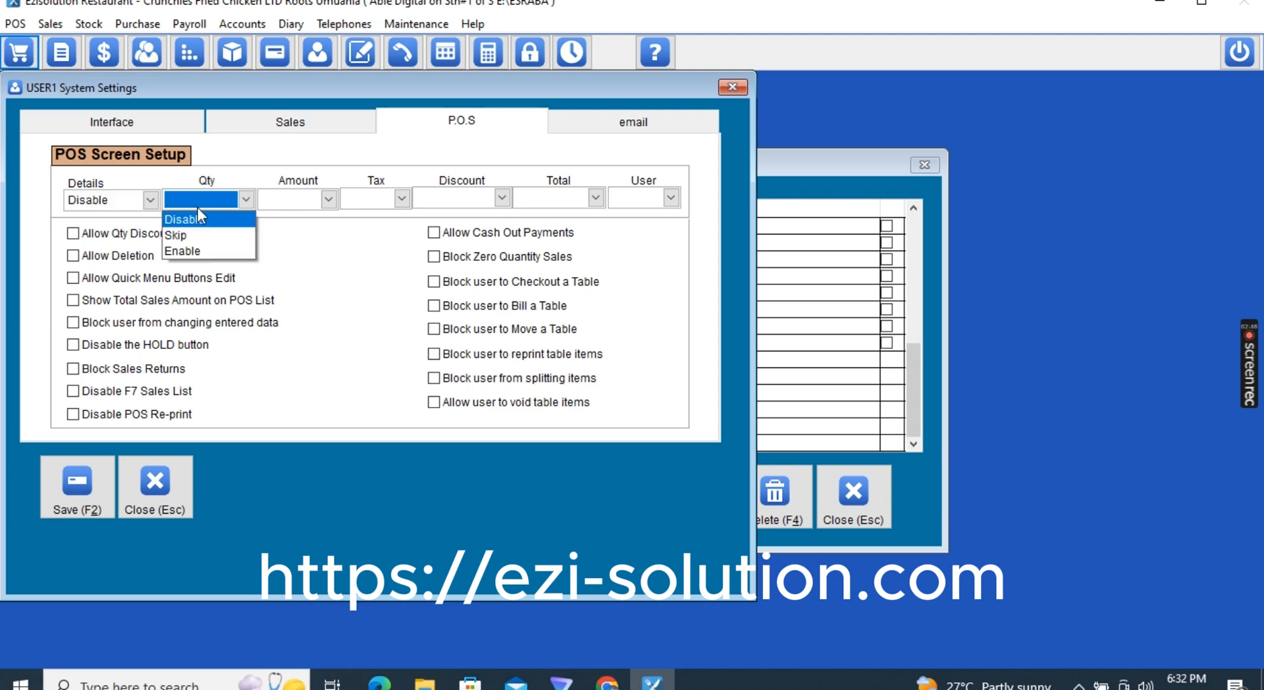
left_click(201, 224)
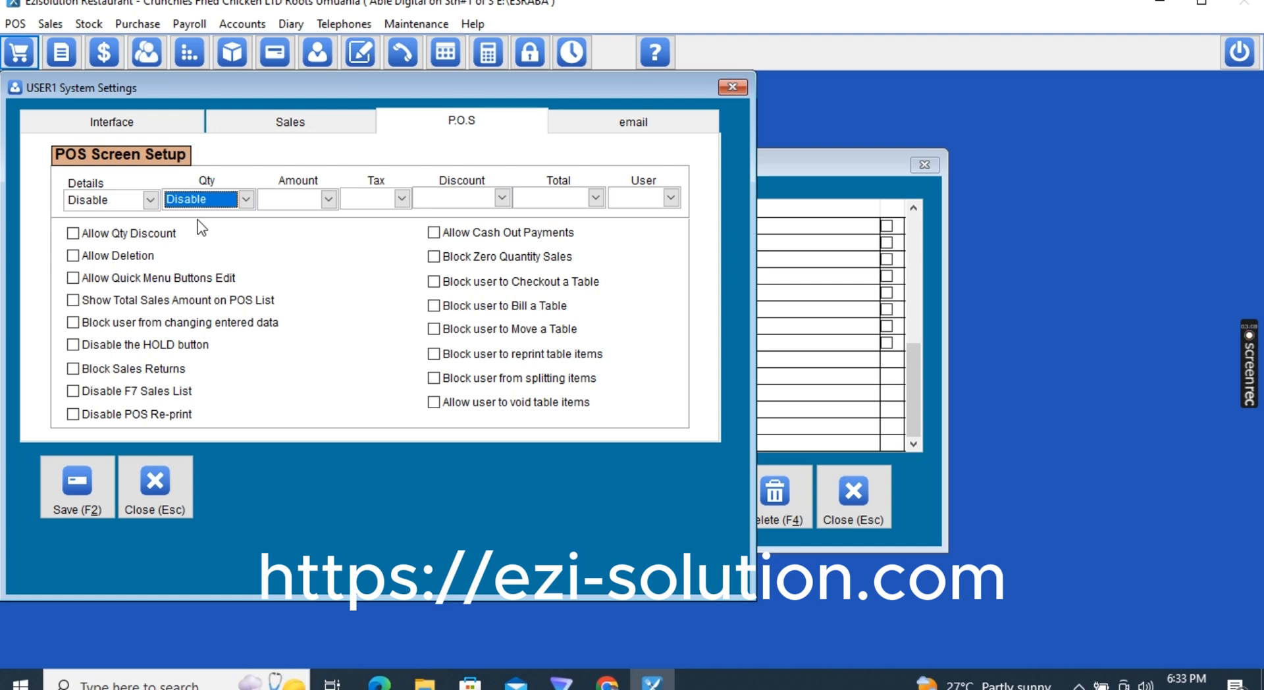
left_click(280, 203)
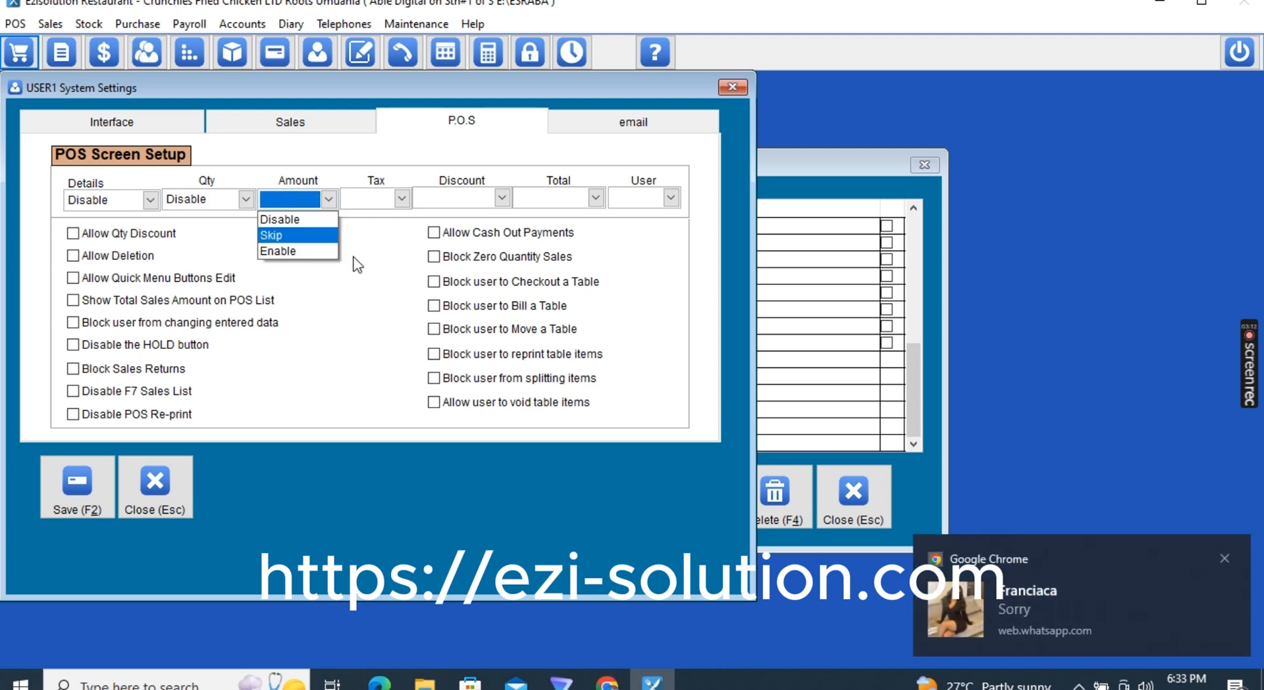
left_click(328, 219)
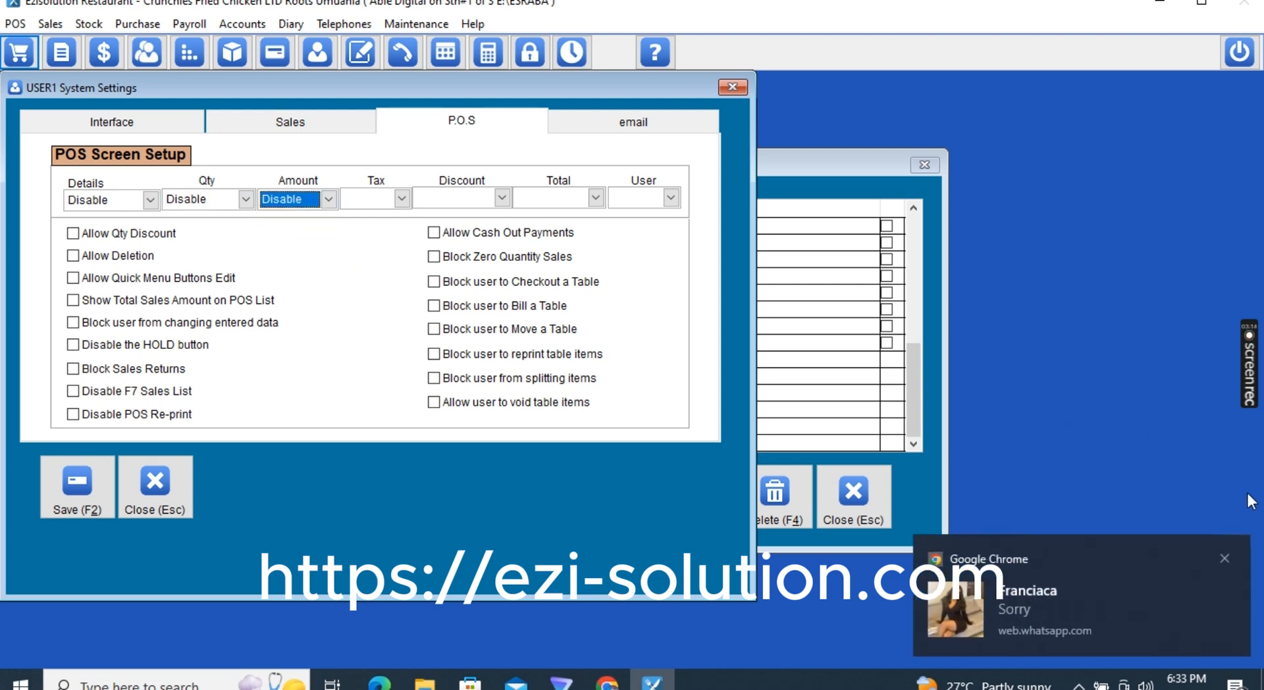
left_click(1222, 558)
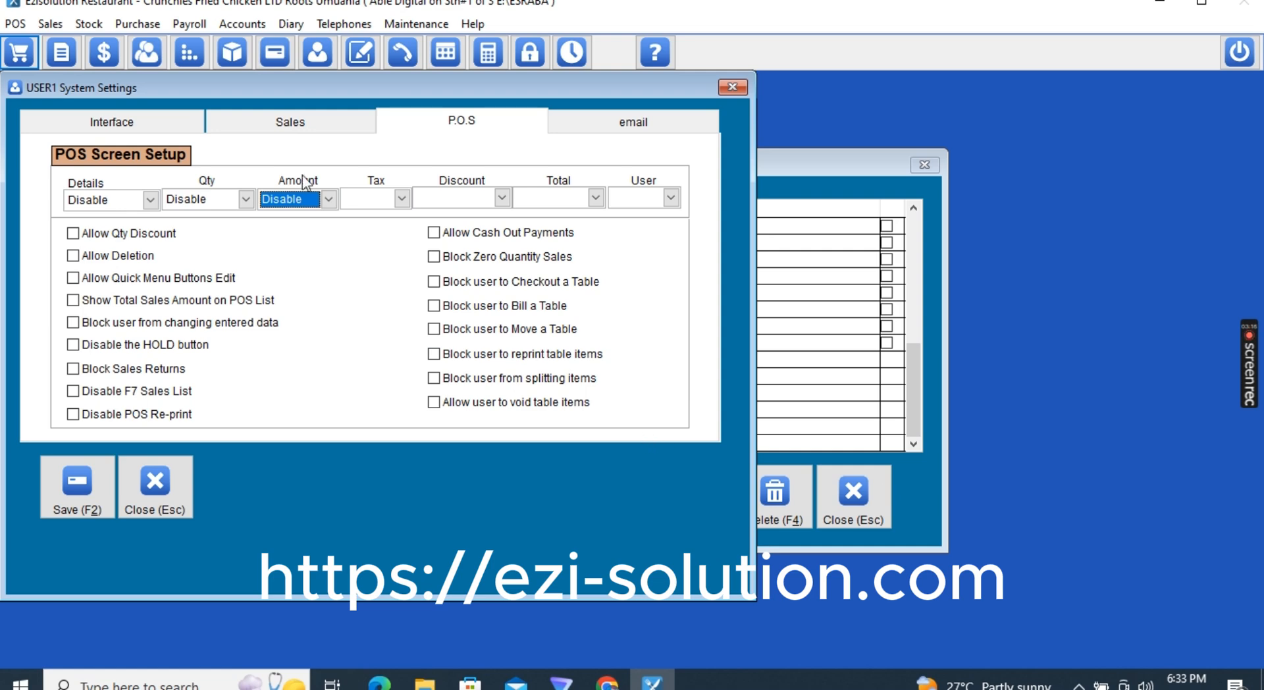
left_click(387, 203)
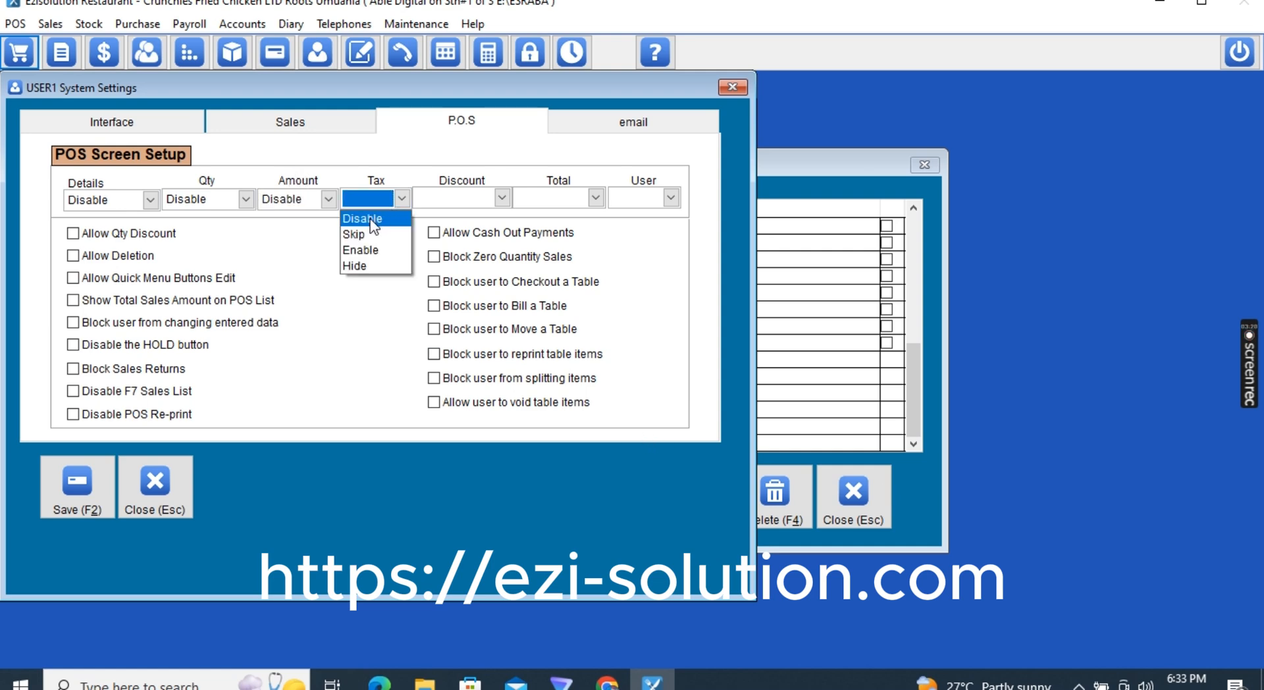
left_click(357, 268)
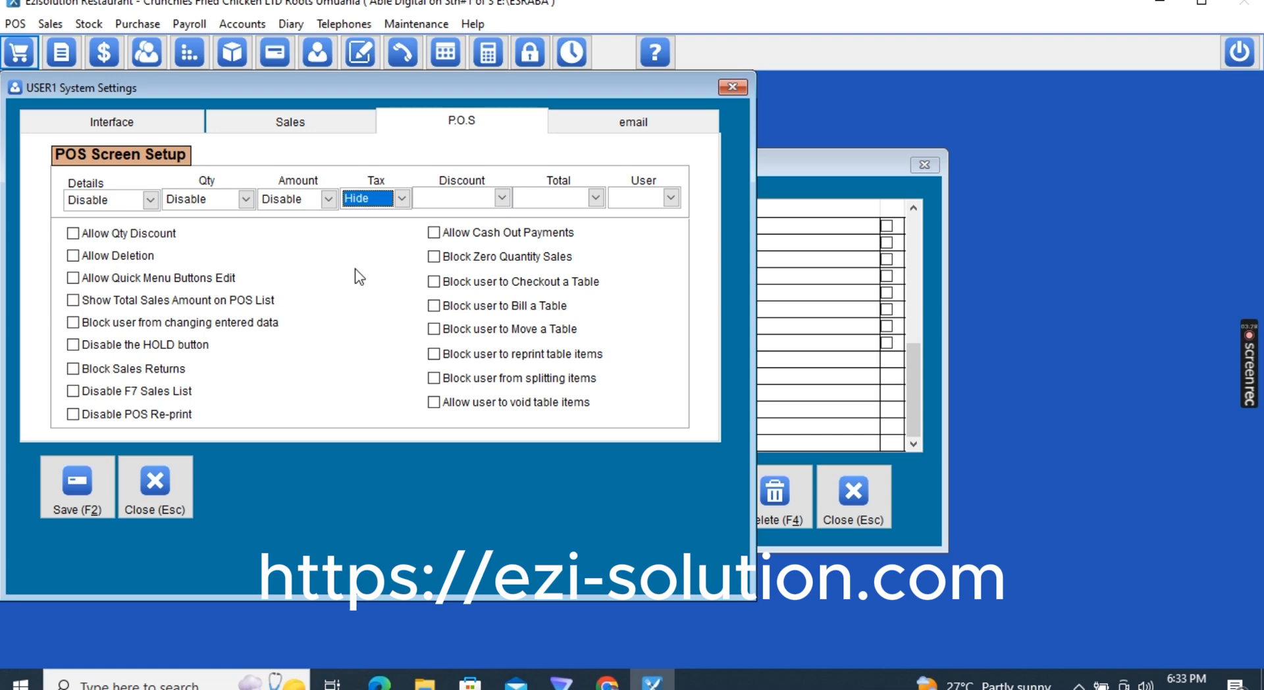
Set the POS Discount, Total and User fields to Disable
left_click(501, 198)
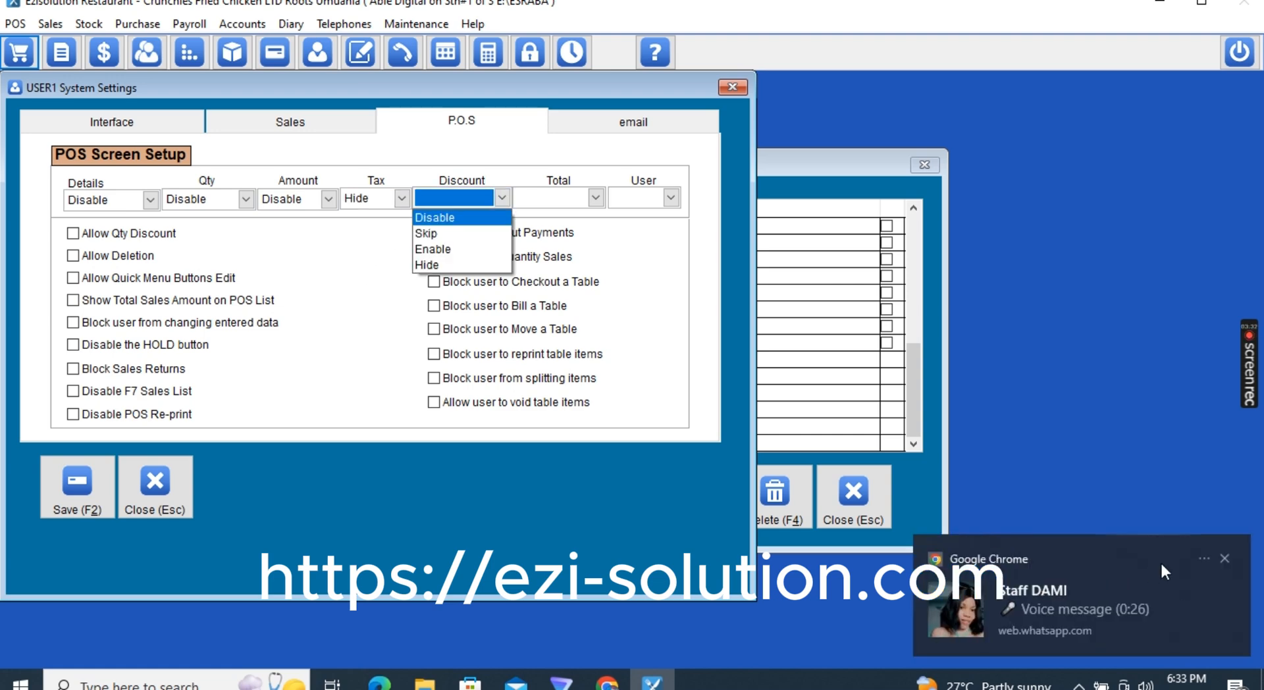
left_click(1223, 557)
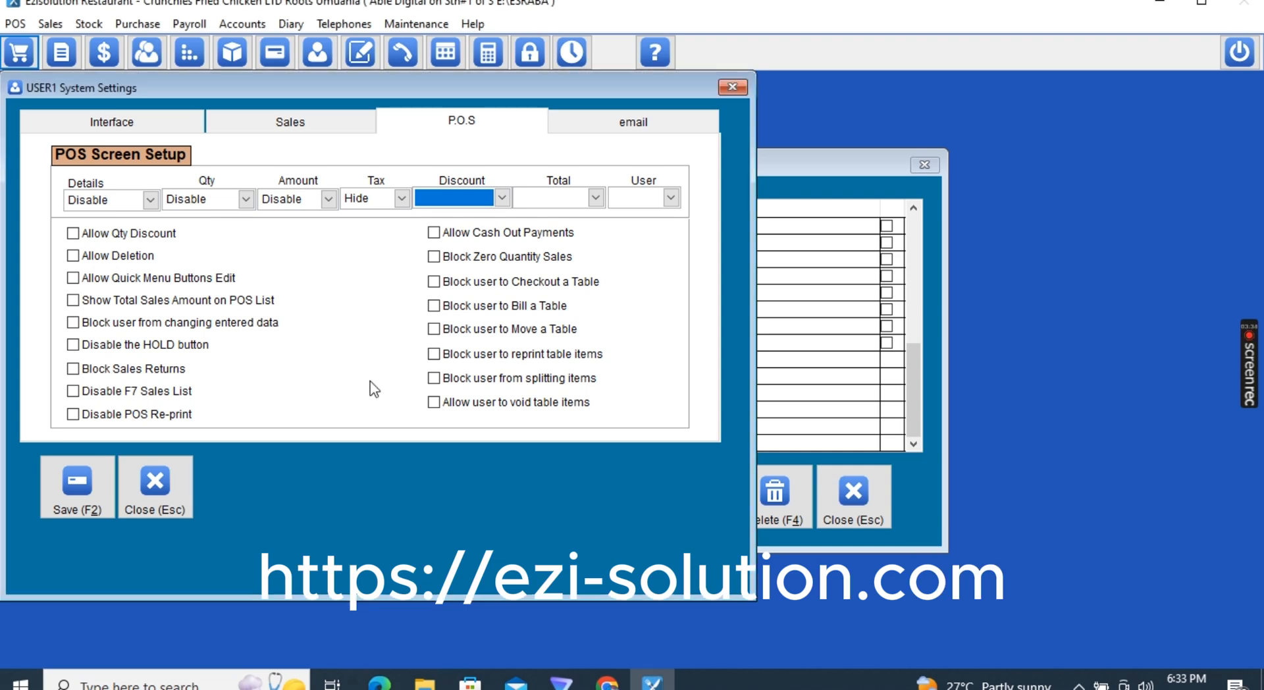
left_click(452, 197)
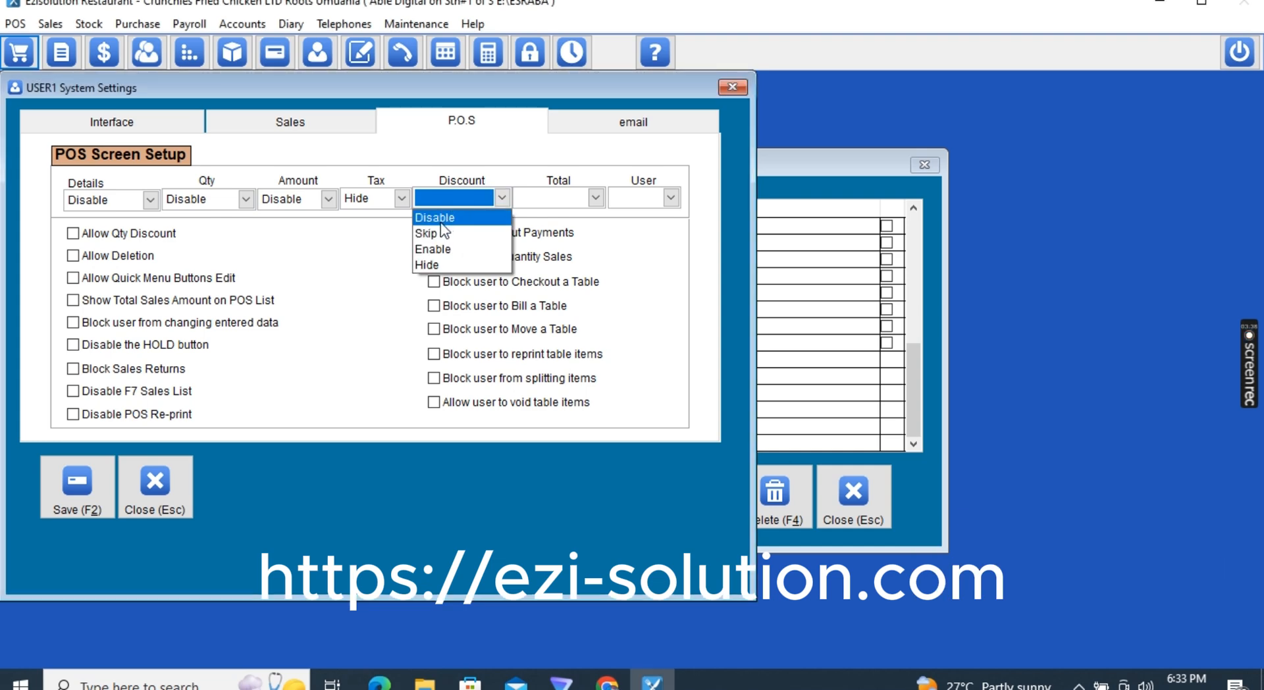
left_click(441, 220)
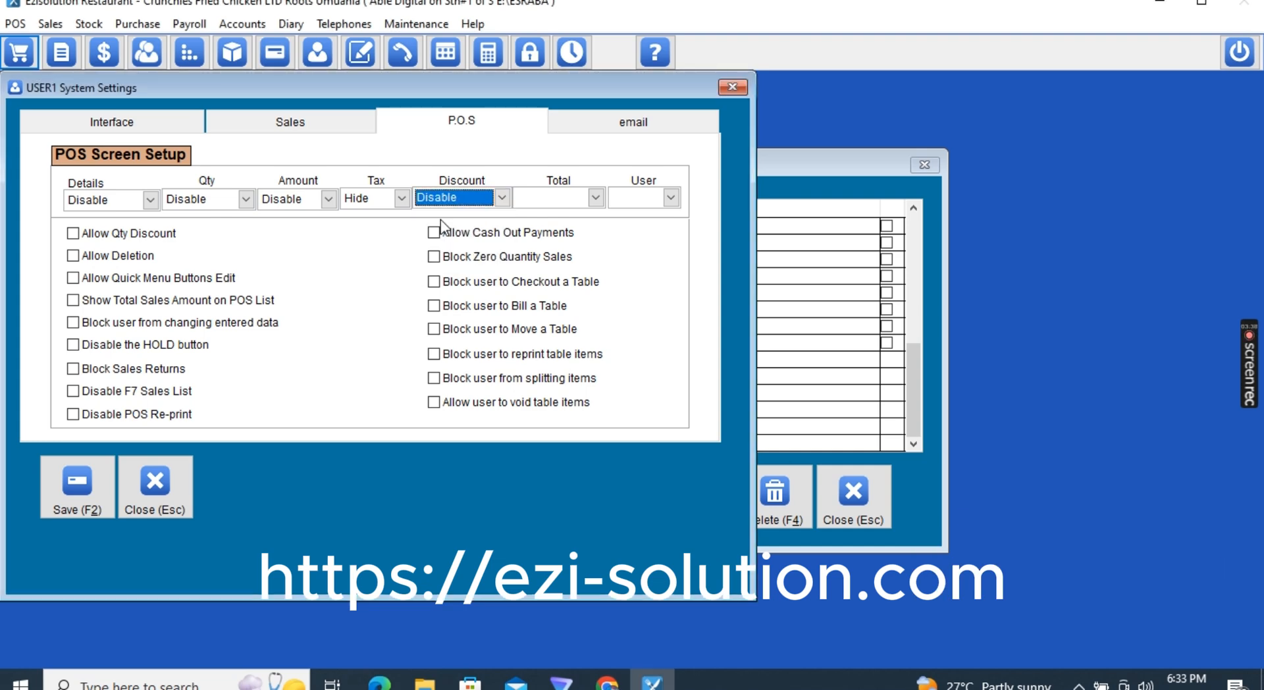
left_click(536, 201)
left_click(535, 219)
left_click(634, 199)
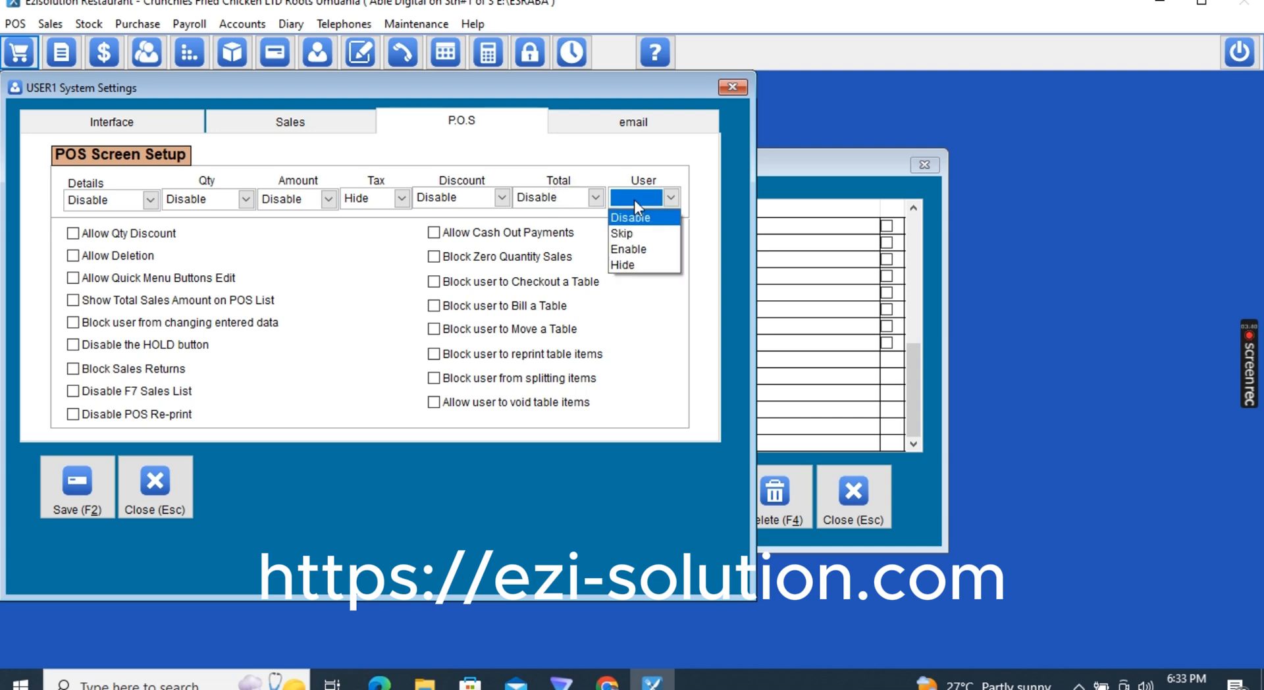
left_click(628, 219)
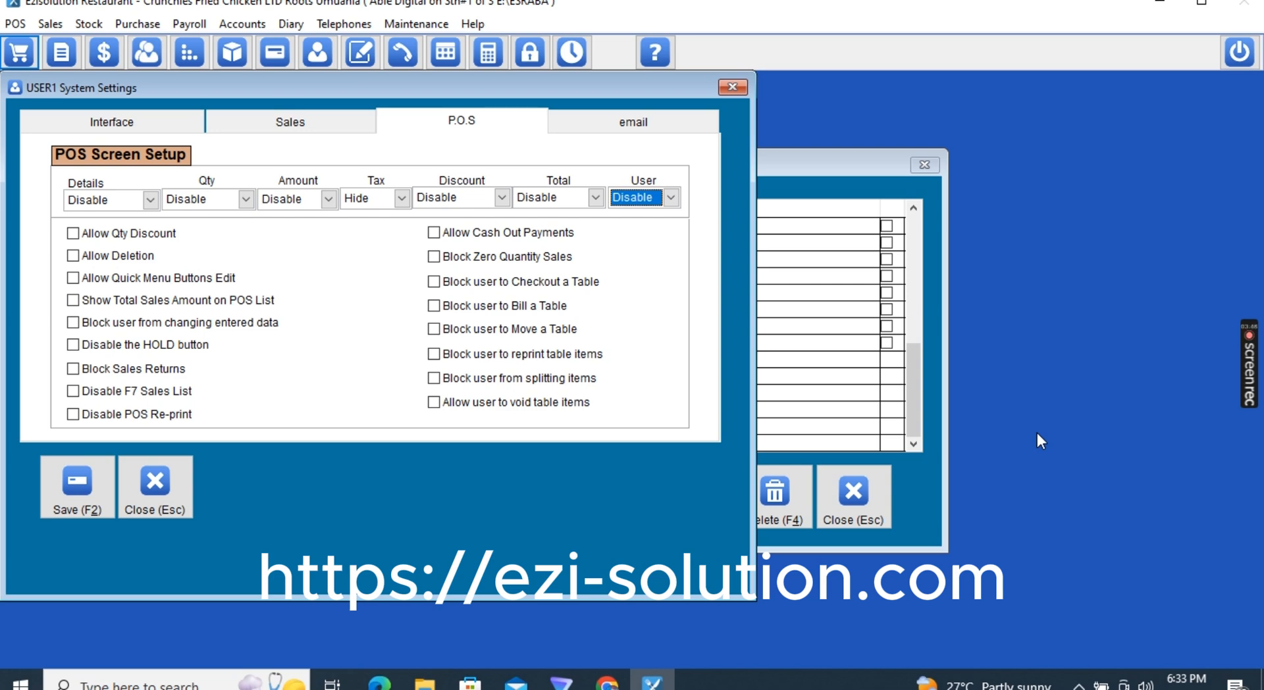
Tick Block Sales Returns, Disable F7 Sales List, Disable POS Re-print, and block table-item reprints and splitting
left_click(99, 369)
left_click(102, 394)
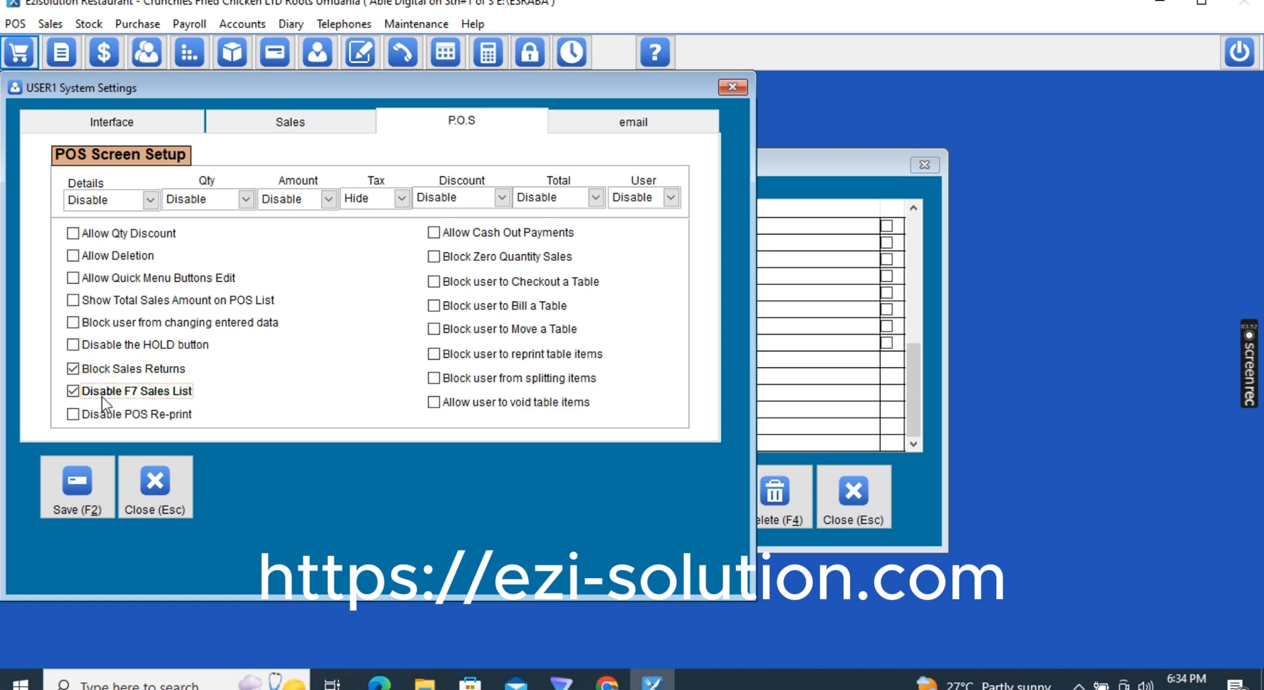
left_click(105, 419)
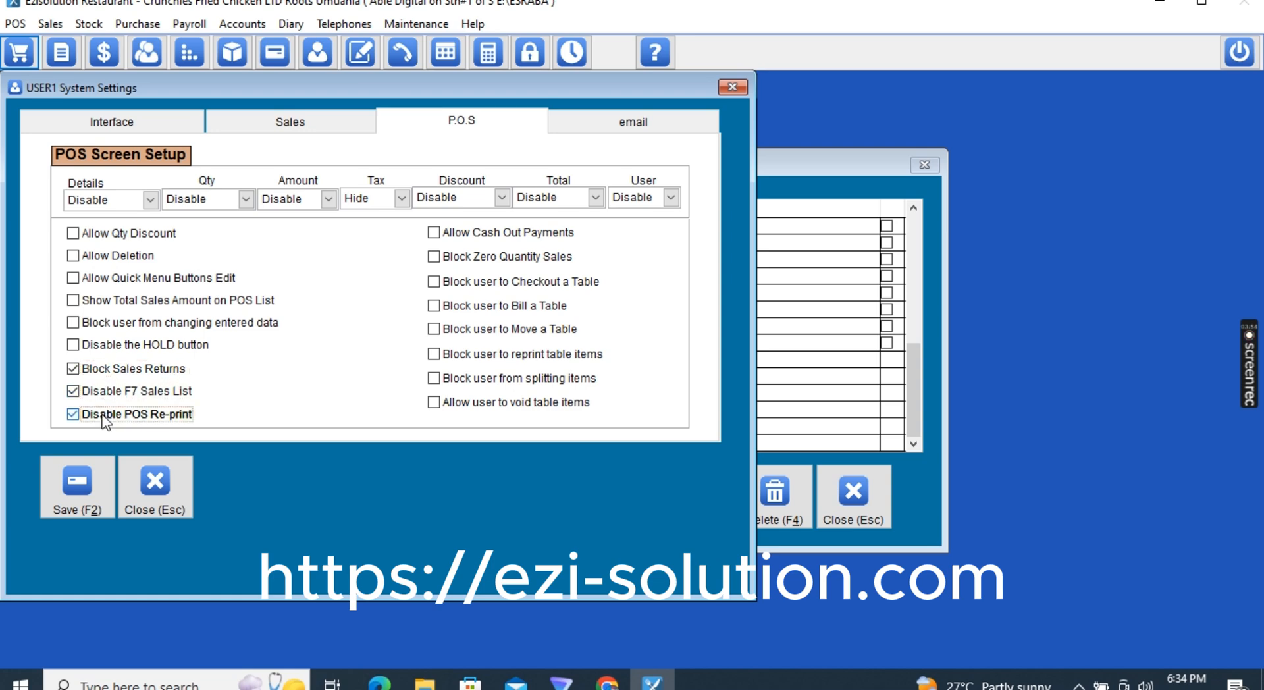
left_click(438, 232)
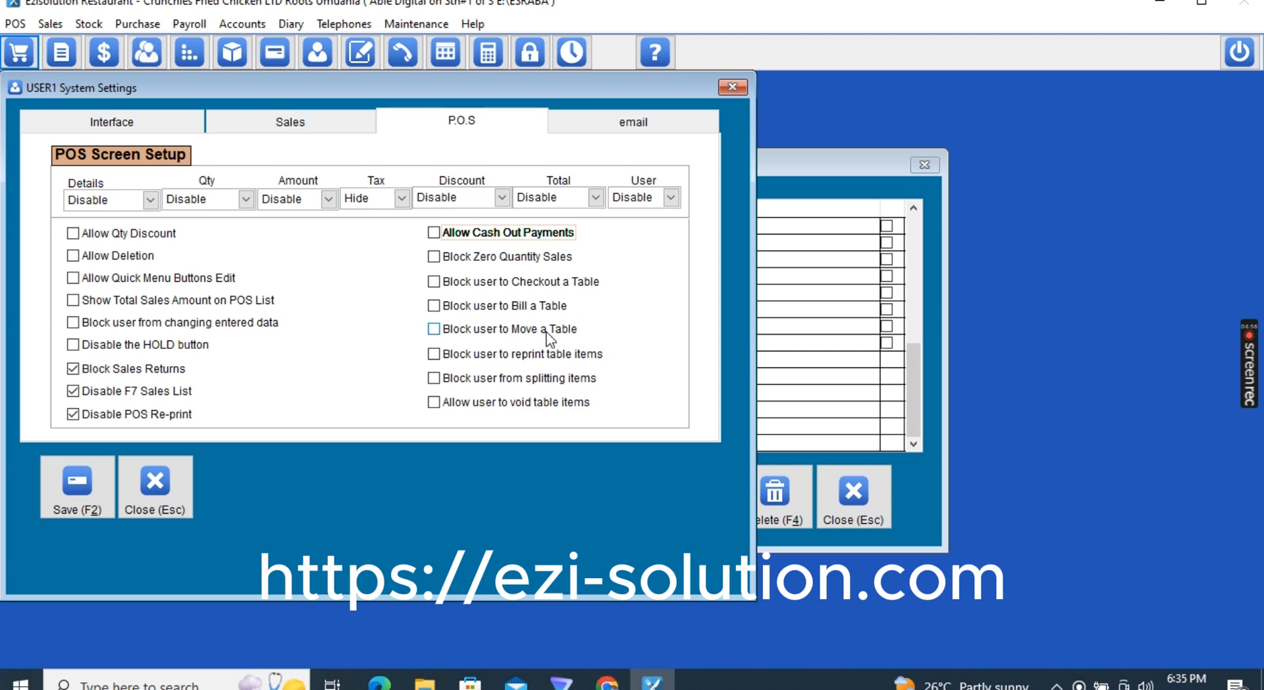
left_click(470, 355)
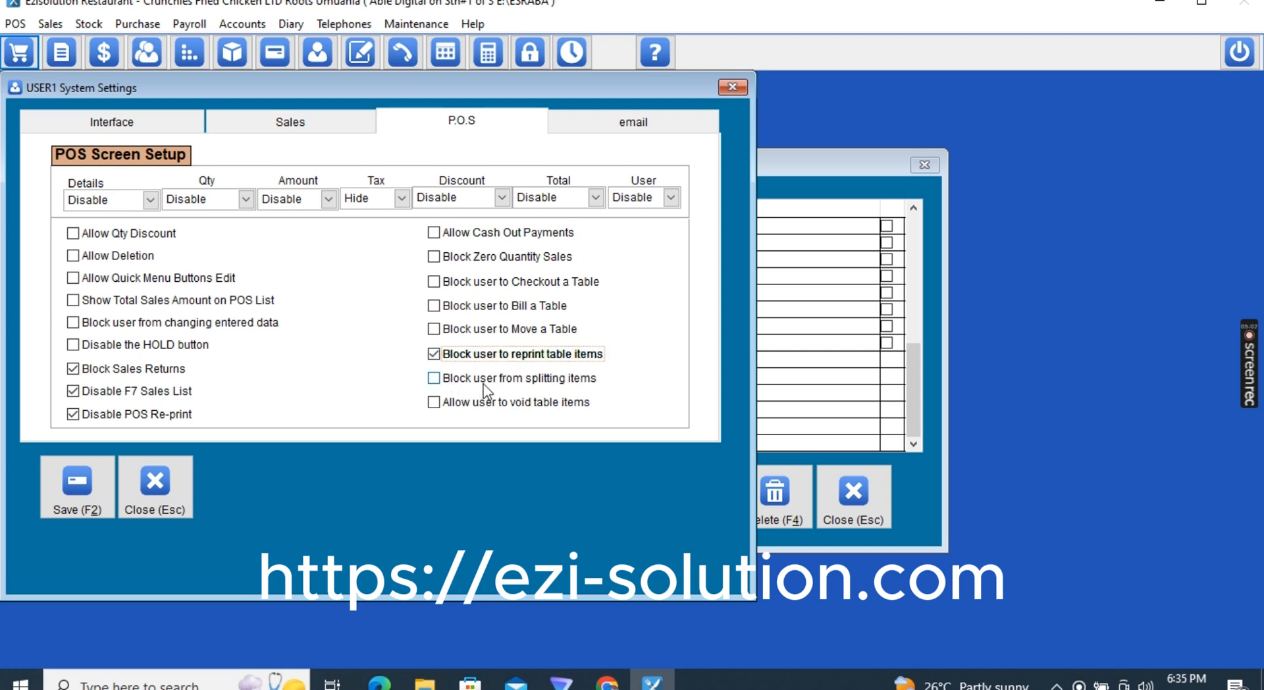
left_click(452, 383)
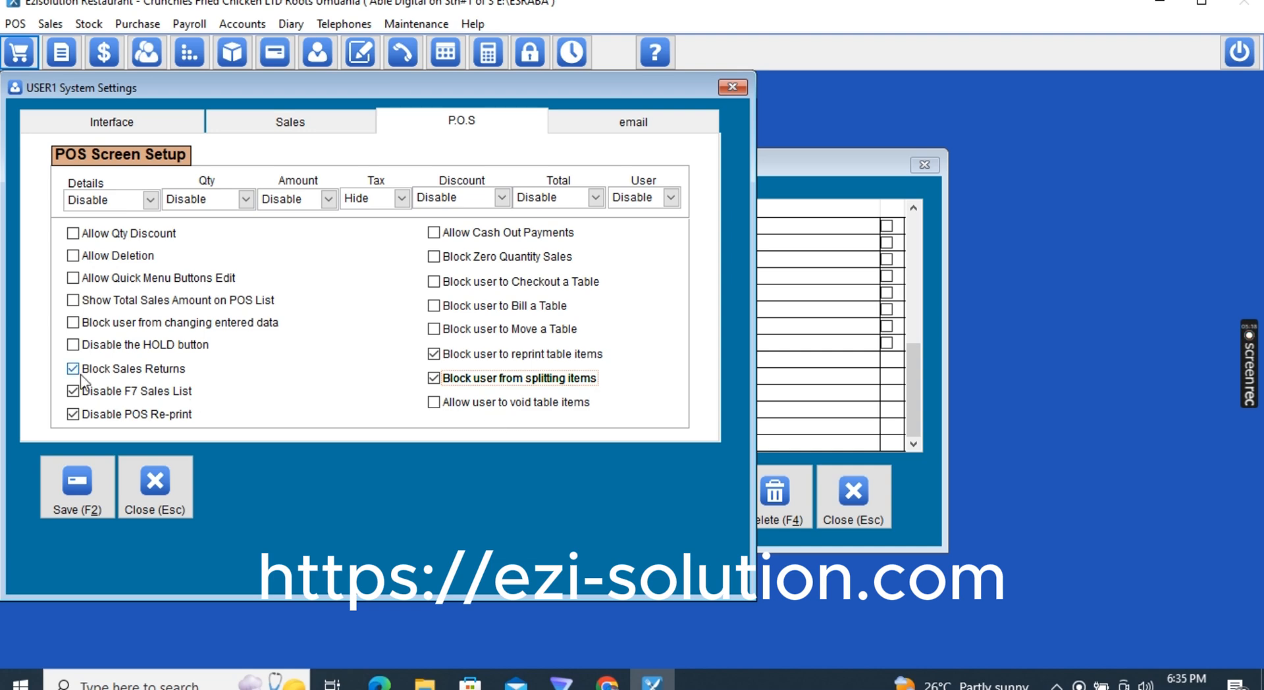
Tick the Disable the HOLD button option on the P.O.S tab
left_click(92, 343)
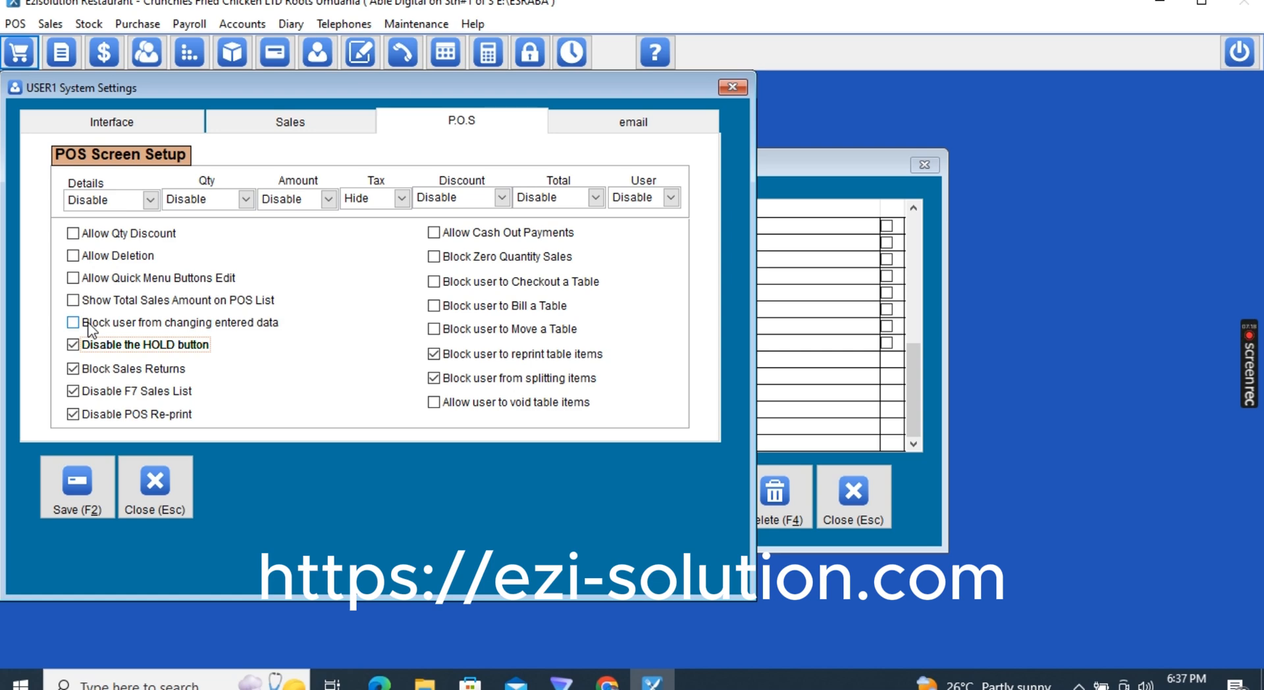
Tick Block user from changing entered data and save USER1's system settings
left_click(125, 323)
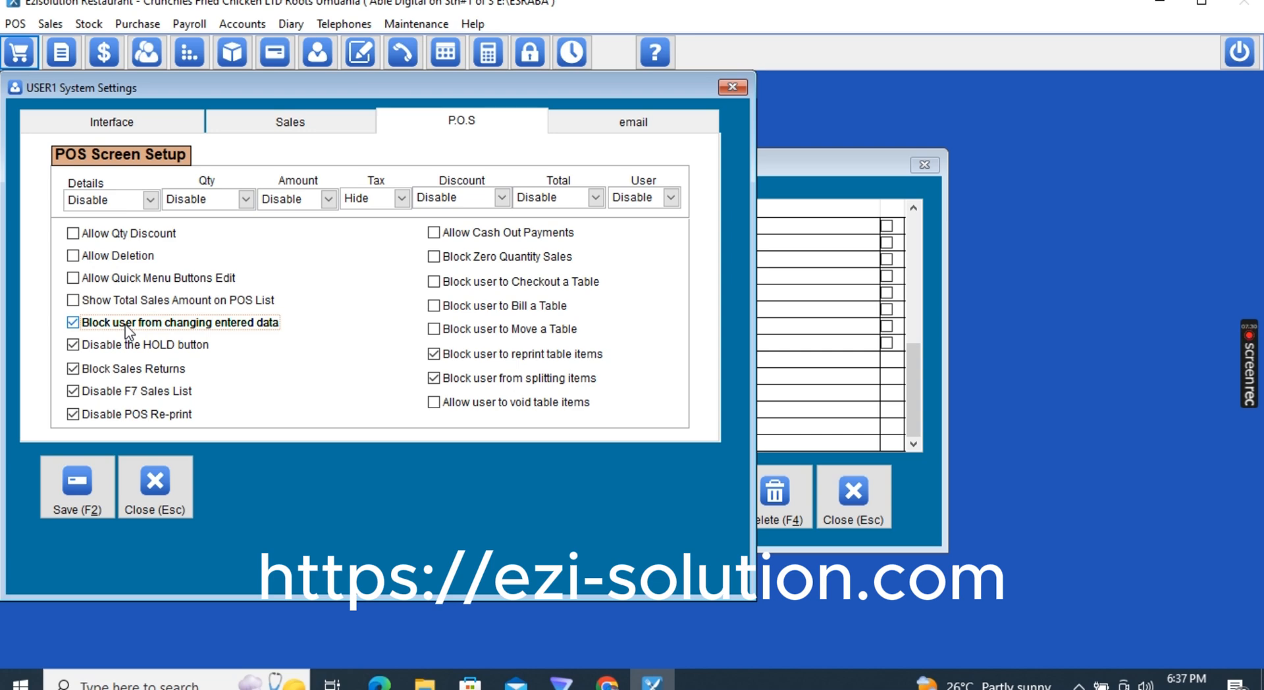
left_click(82, 468)
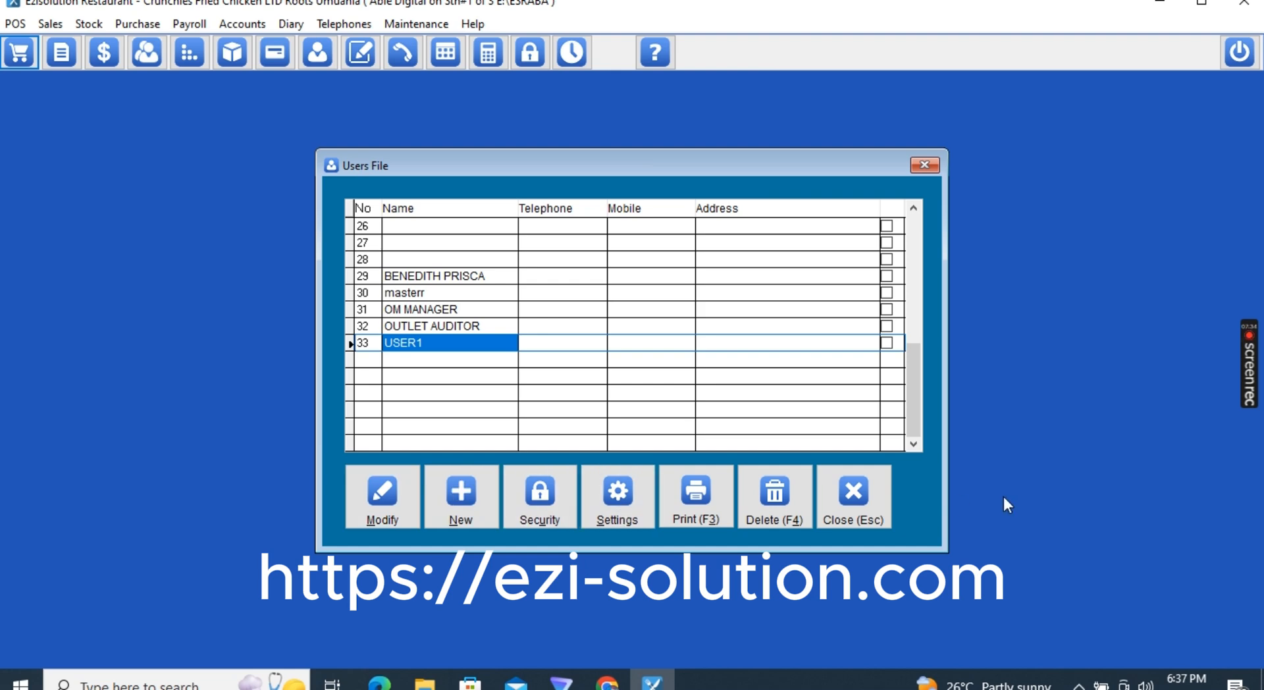
Close the Users File, lock the session and log back in with USER1's password
left_click(869, 504)
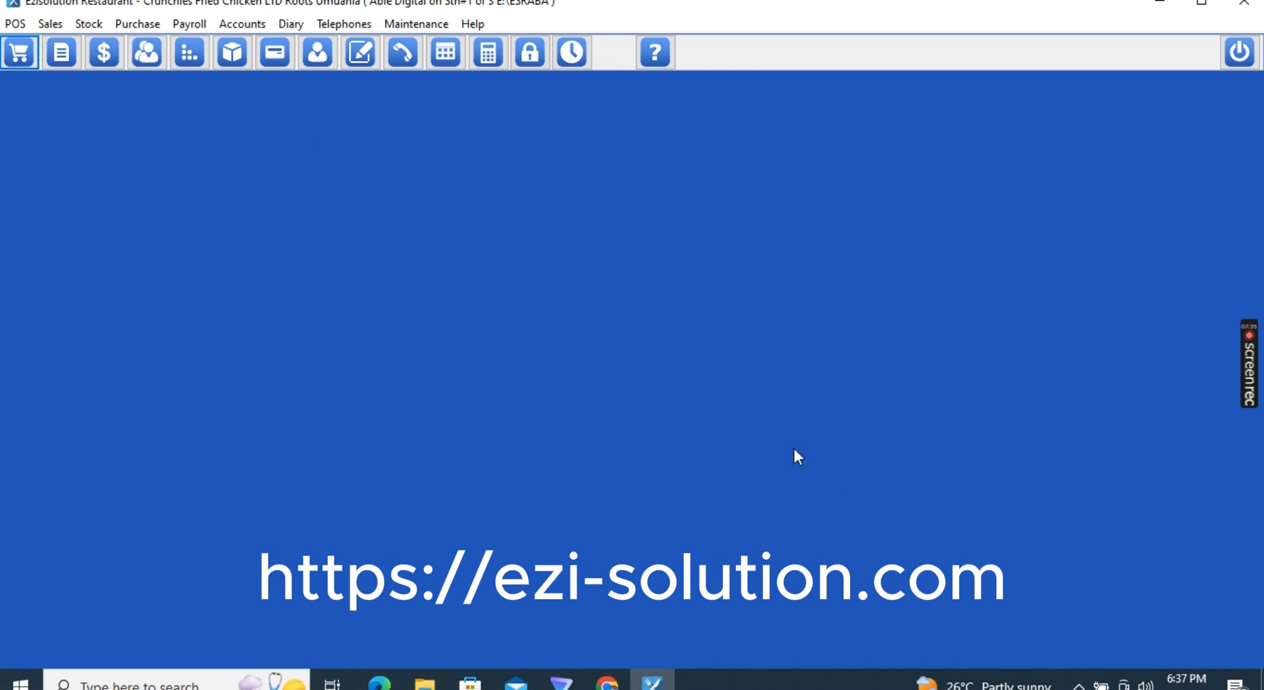
left_click(531, 54)
type("**")
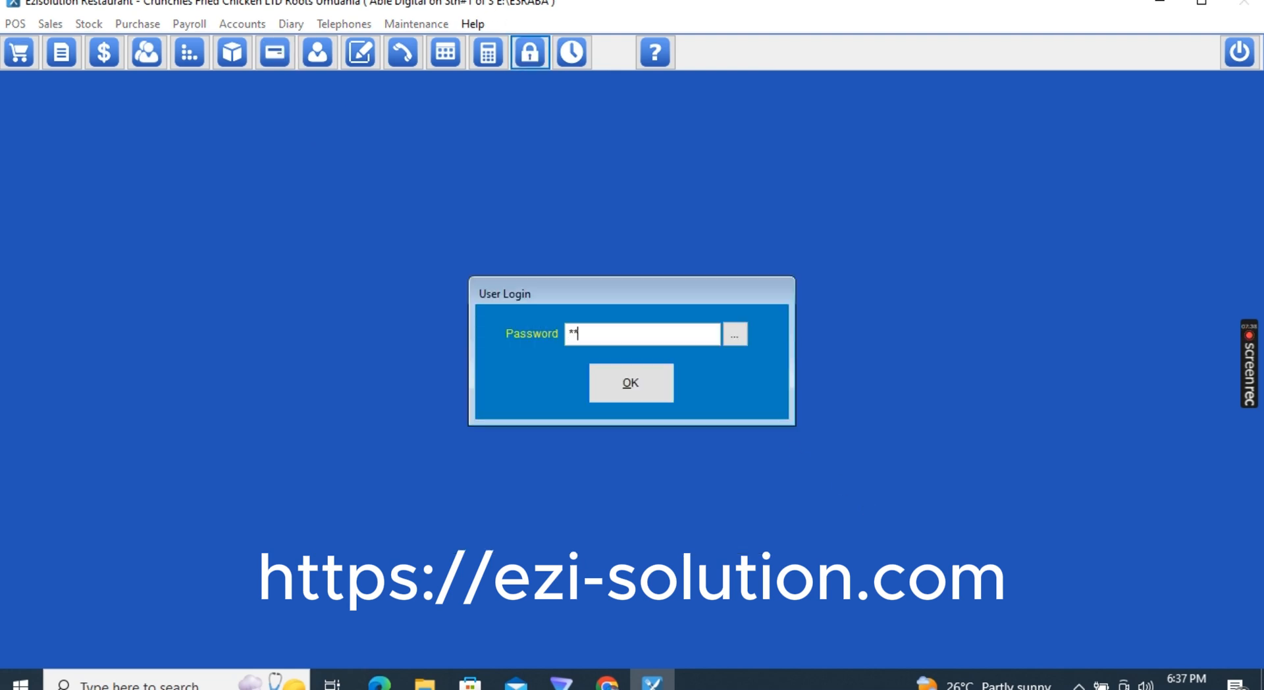
key("Return")
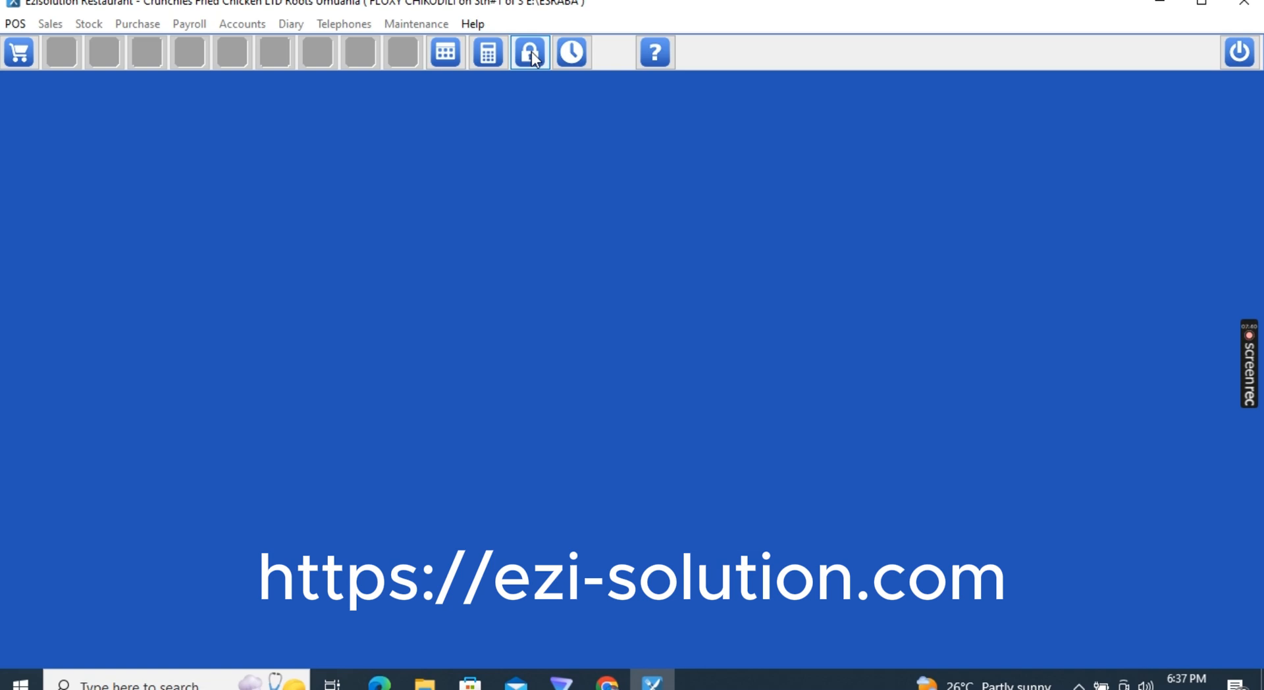
Open a new POS sale, try TABLE 07 and TABLE 04, and acknowledge the access-denied warning
left_click(20, 54)
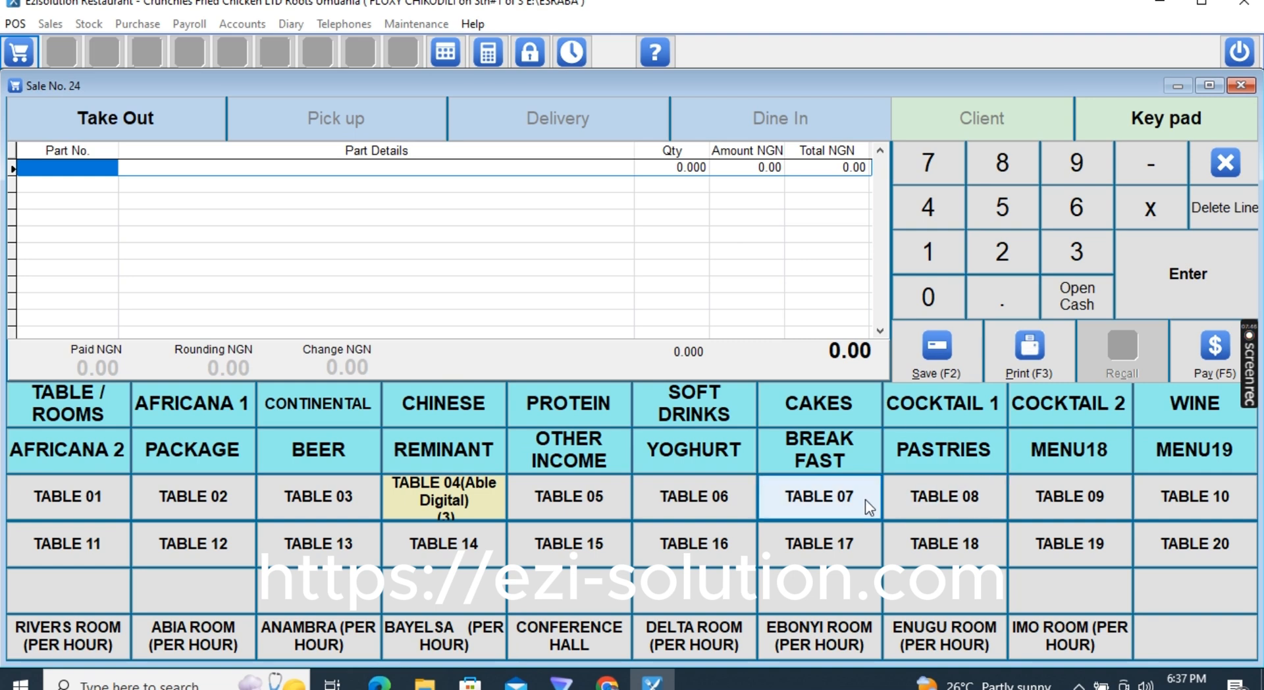
left_click(848, 508)
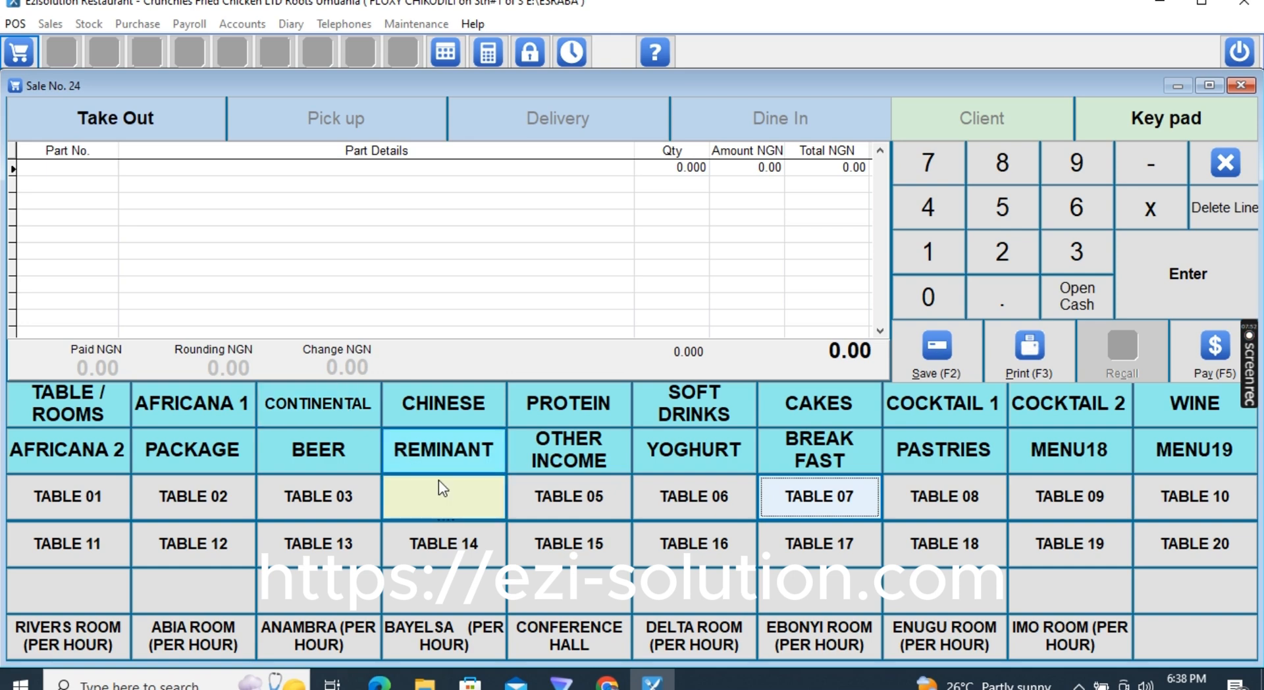
left_click(445, 495)
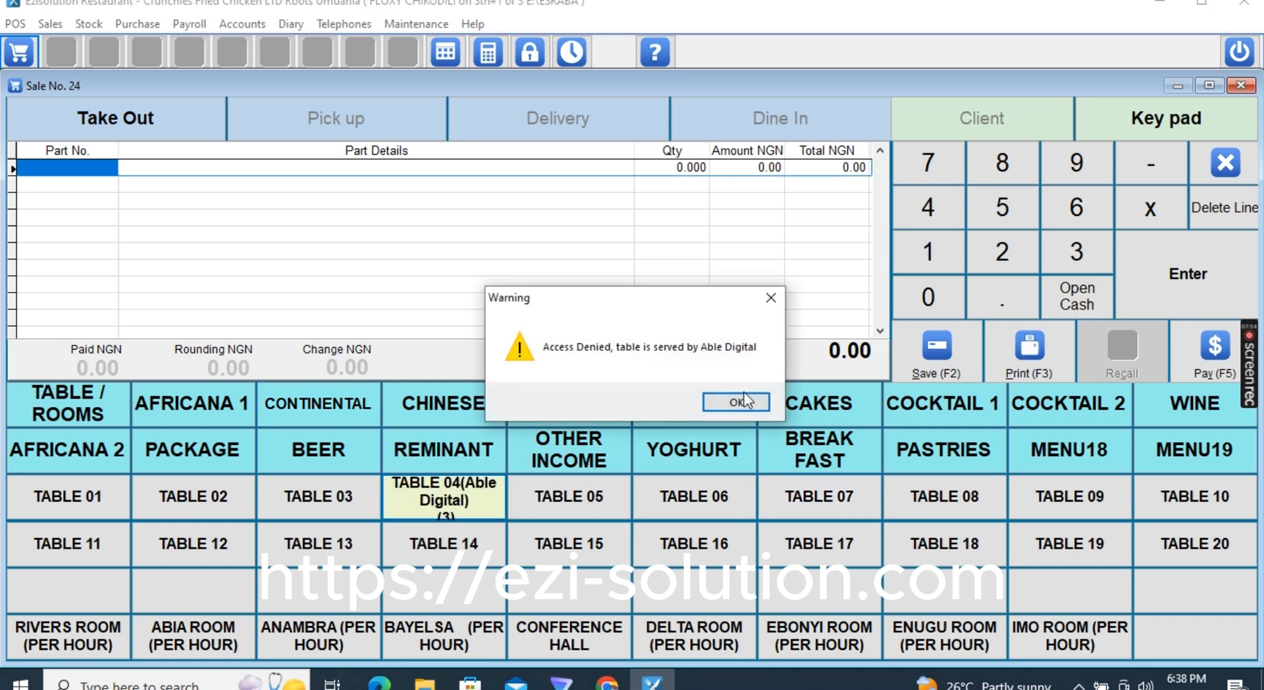
left_click(744, 398)
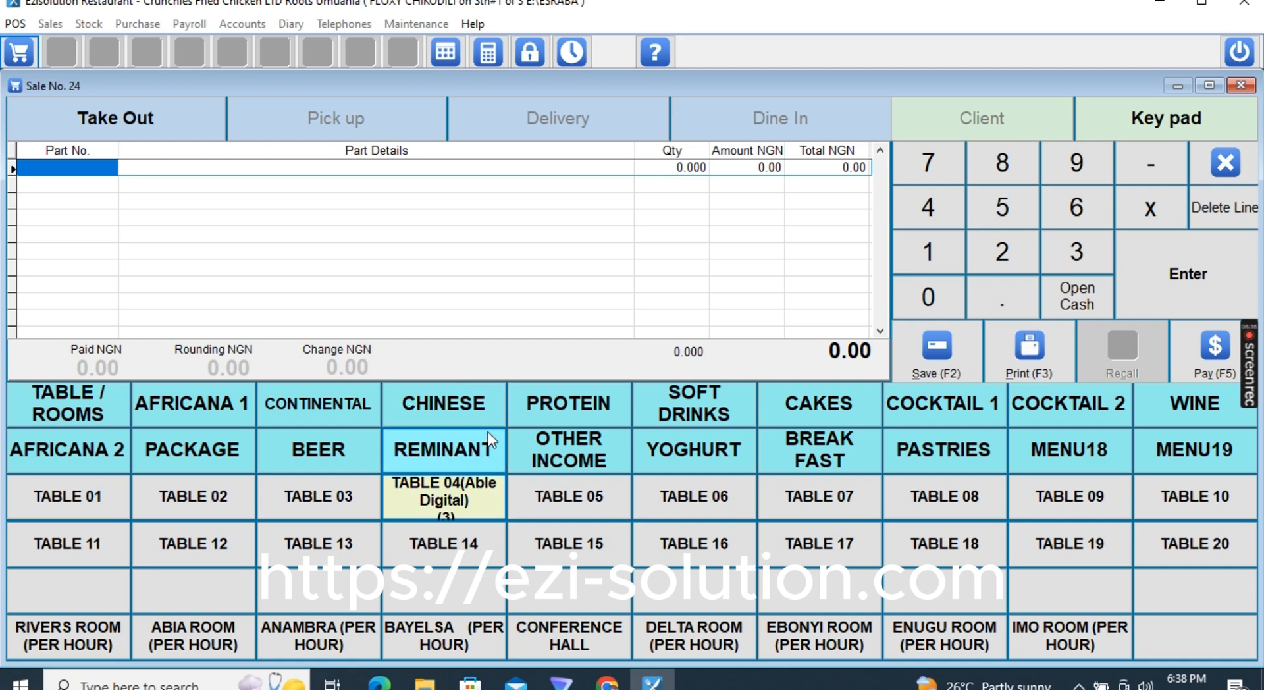
Add CHICKEN IN CASHEW NUTS and CRAB IN GINGER SAUCE from the CHINESE dishes
left_click(443, 413)
left_click(447, 492)
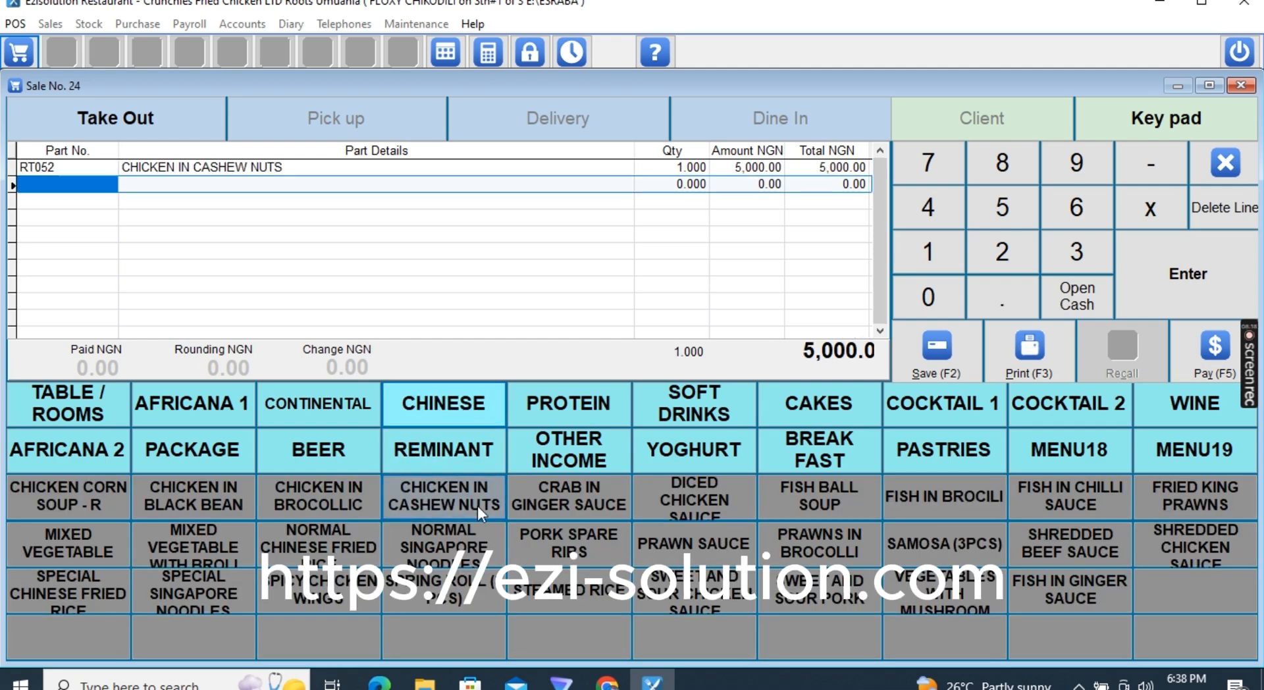
left_click(527, 499)
Assign the sale to TABLE 06 for 3 adults, mark it In Use, and save
left_click(80, 401)
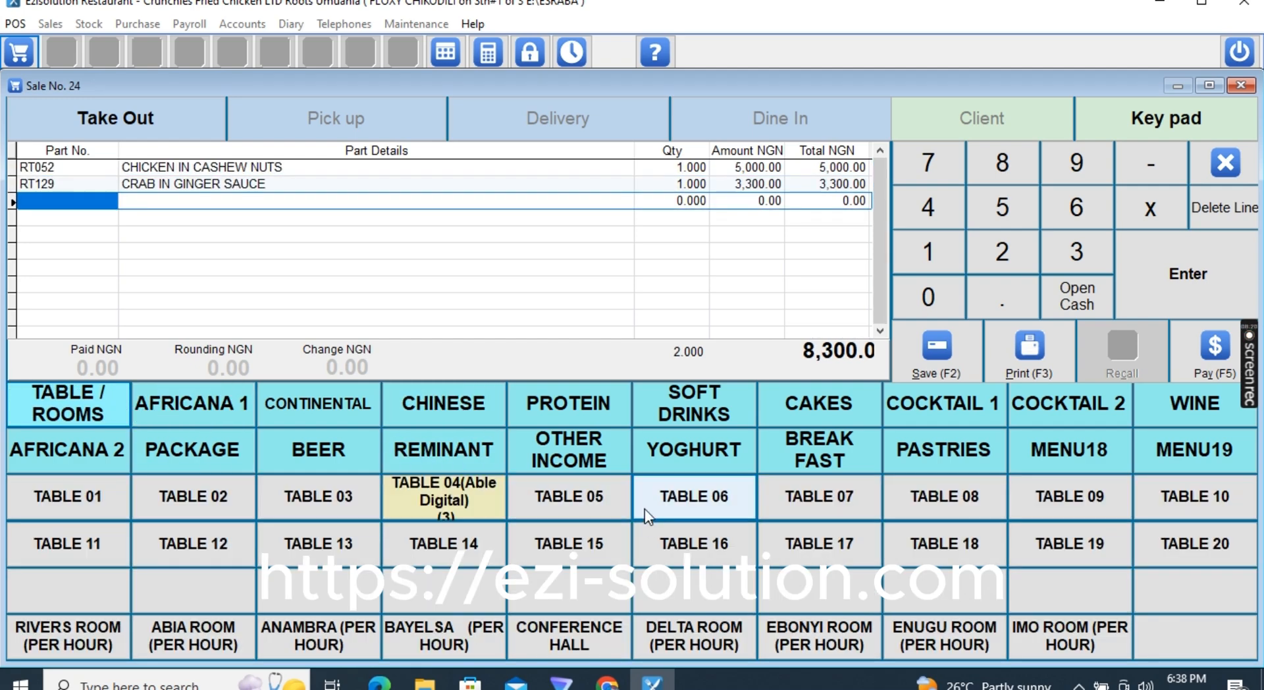
left_click(676, 502)
type("3")
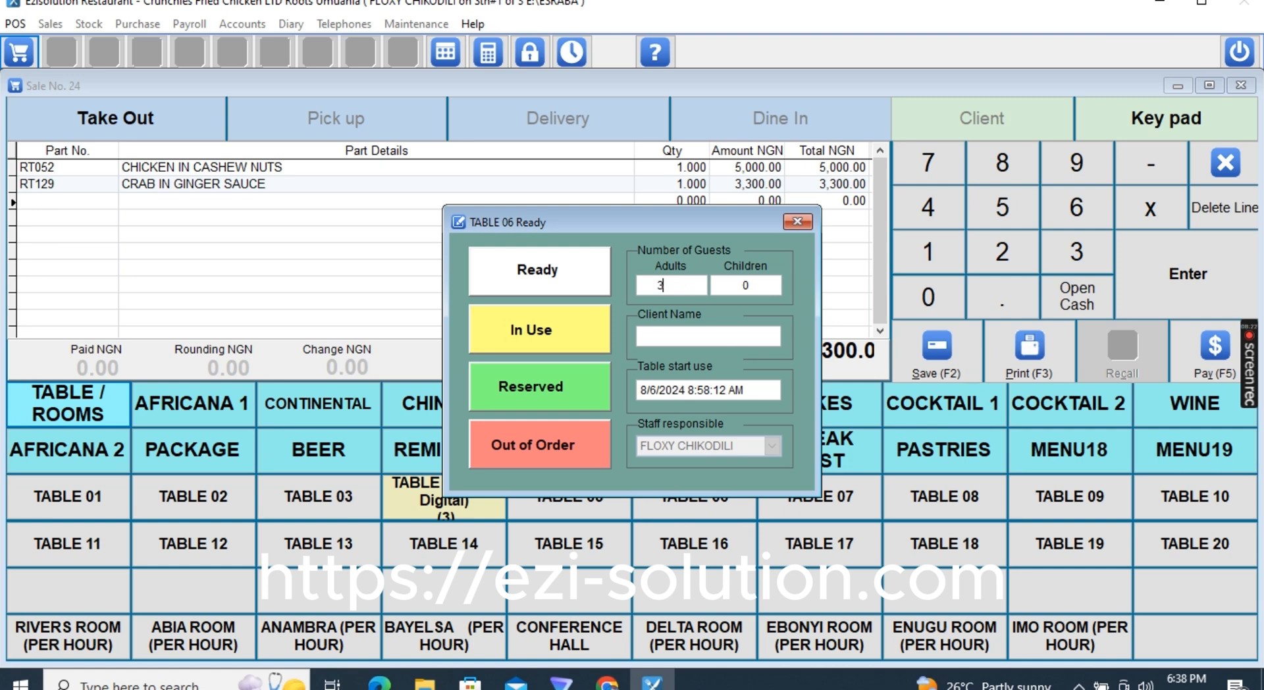
key("Tab")
left_click(563, 326)
left_click(557, 381)
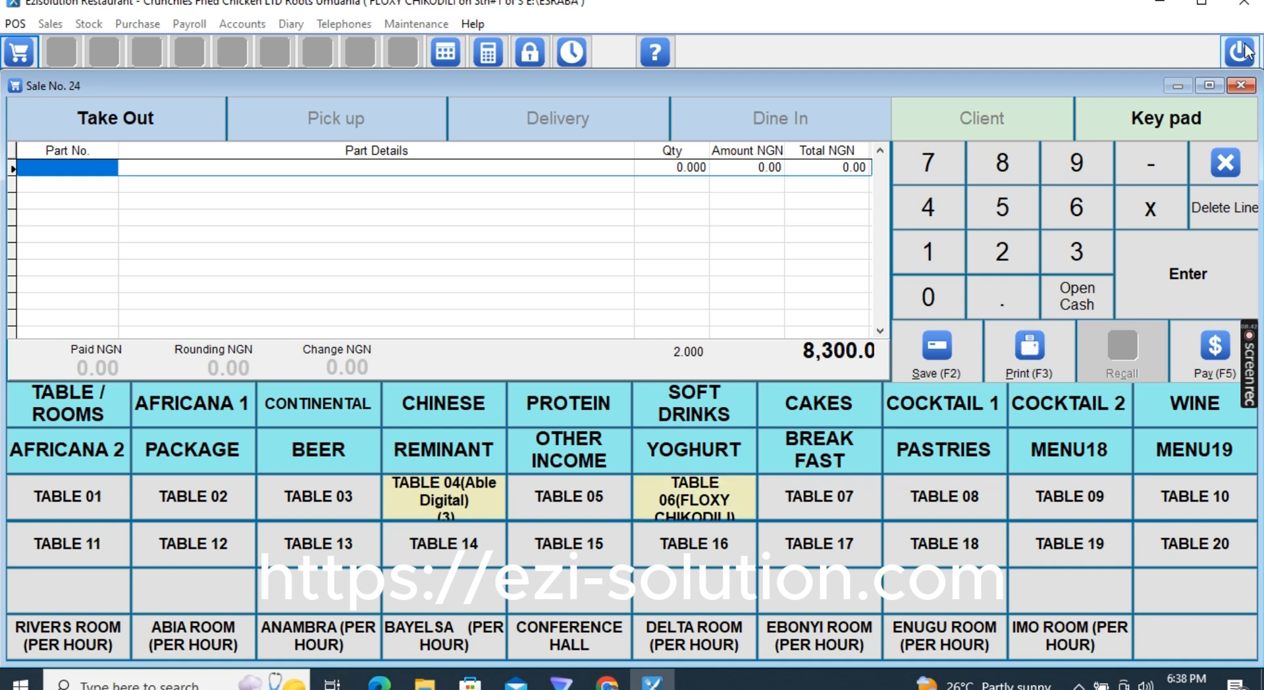
Close the sale screen and log back in with the fully privileged user's password
left_click(1225, 165)
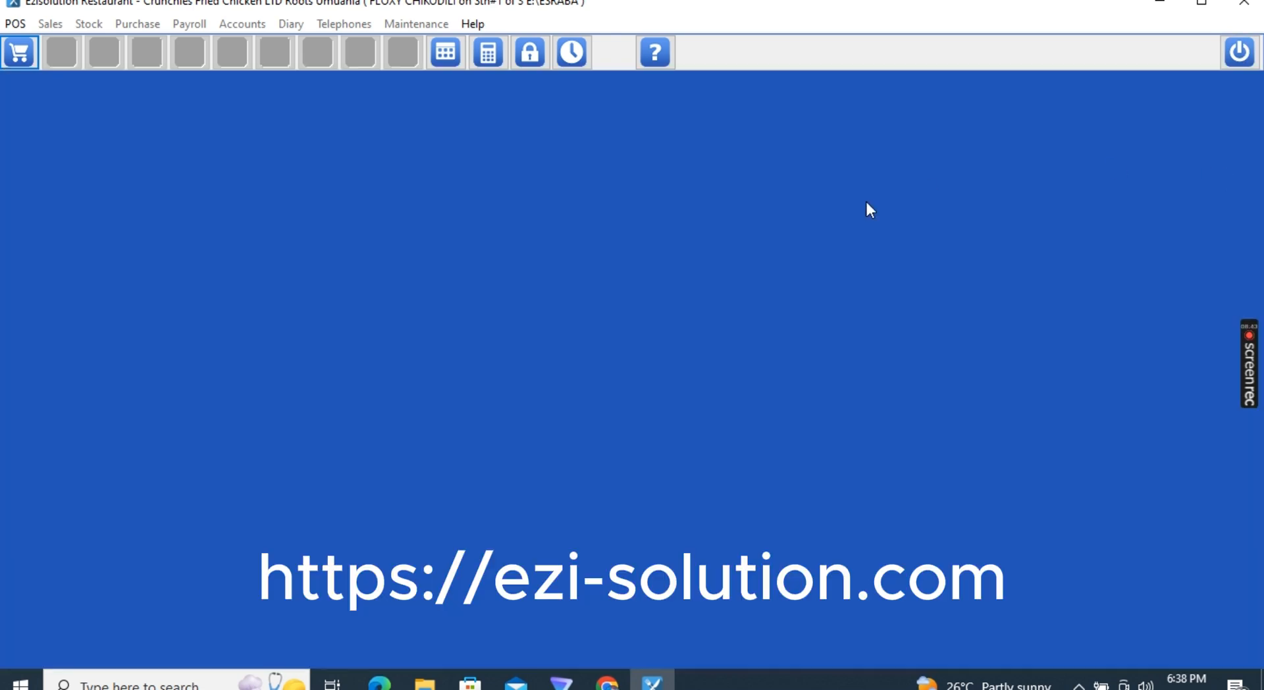
left_click(530, 54)
type("******")
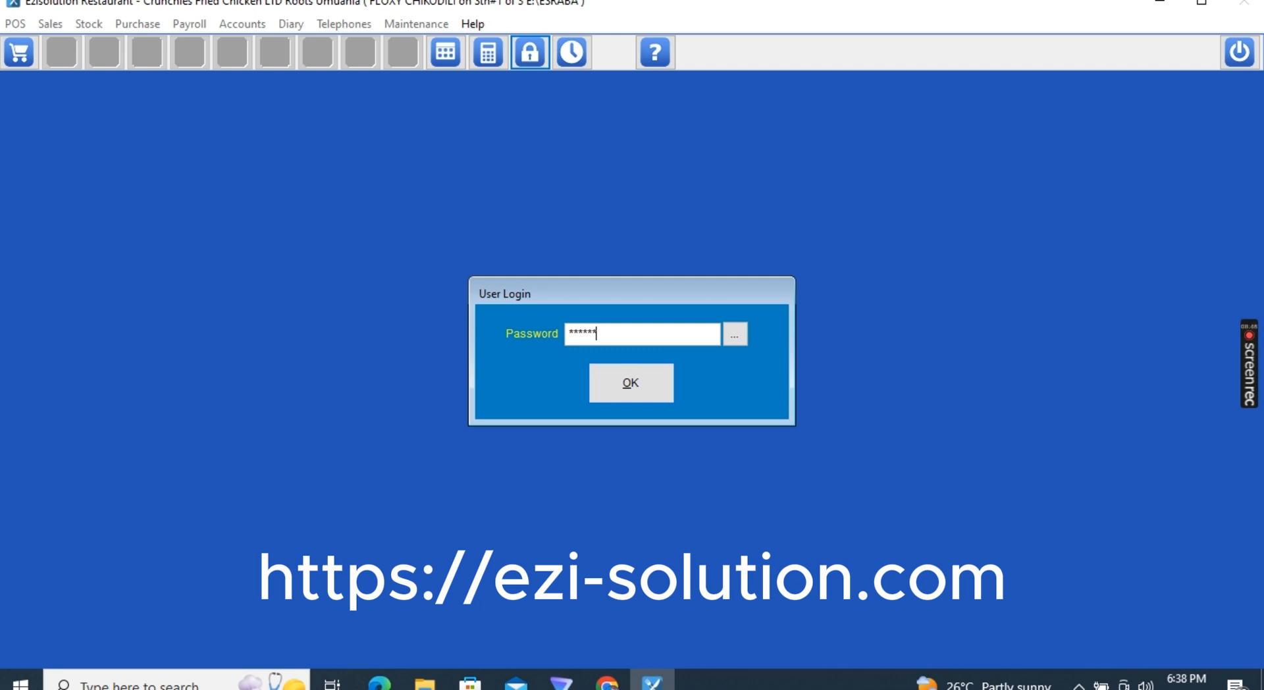
type("**********")
key("Return")
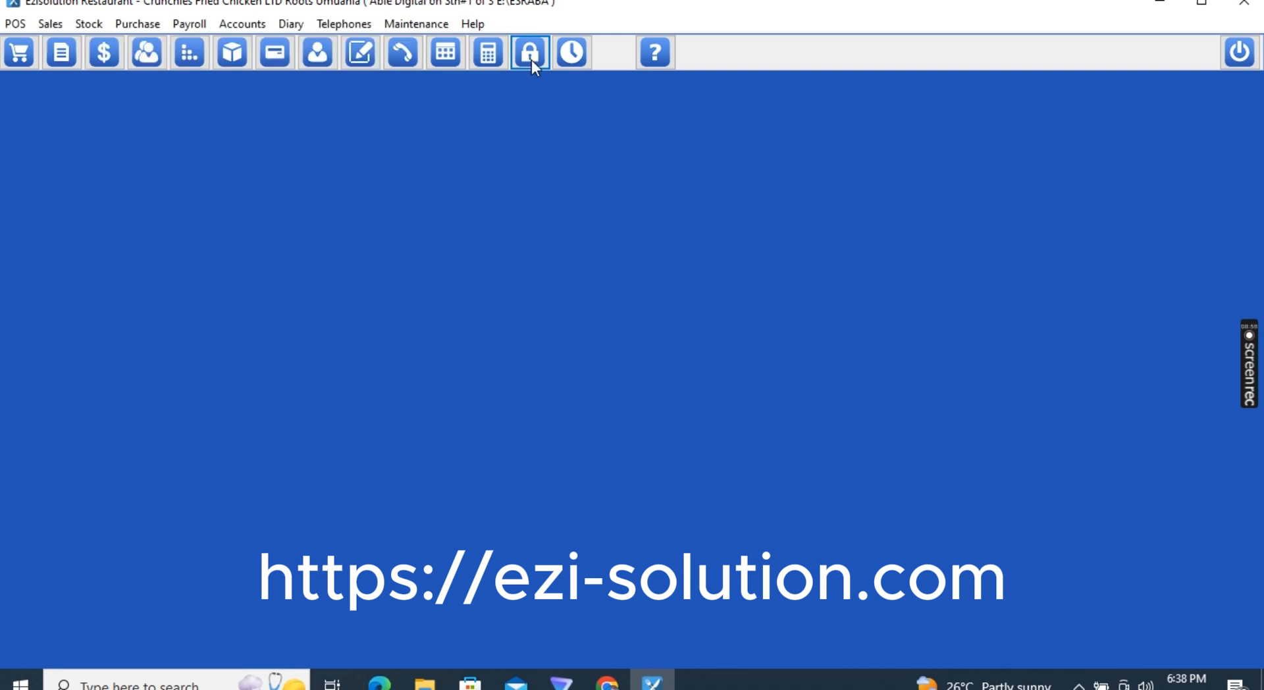
Open System Setup and browse the company, general, sales invoice and stock costing tabs
left_click(420, 25)
left_click(434, 66)
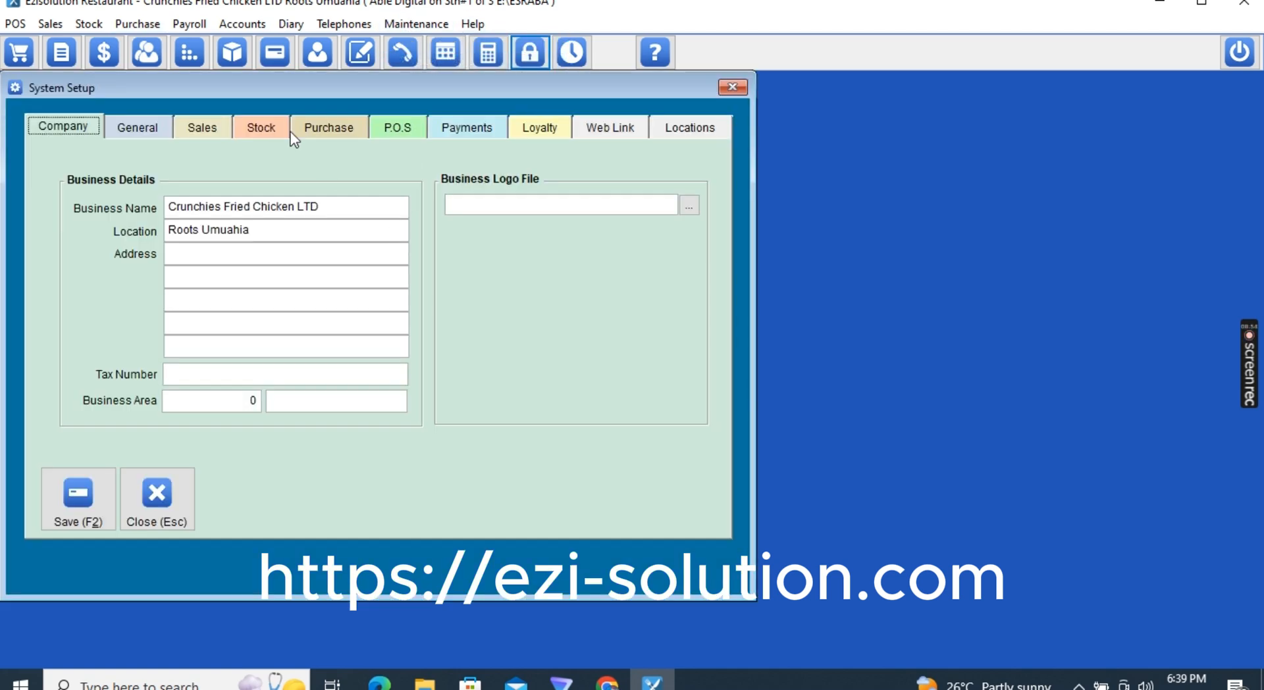
left_click(134, 127)
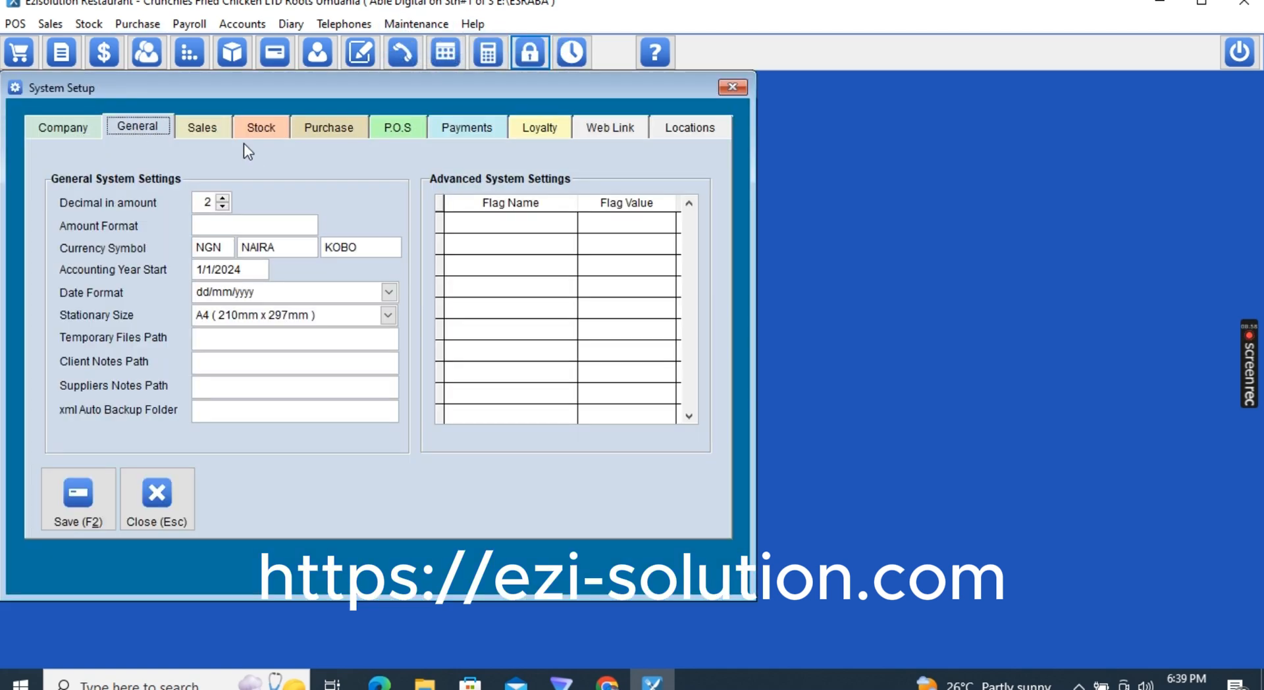
left_click(211, 128)
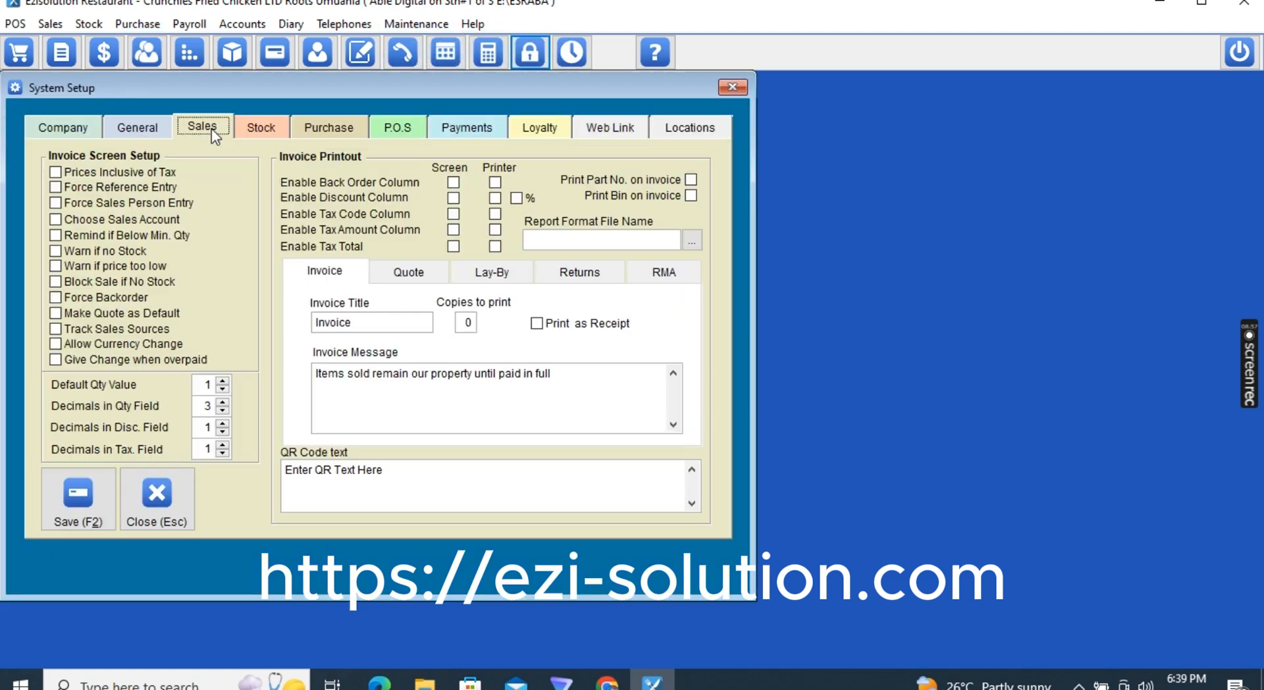
left_click(267, 125)
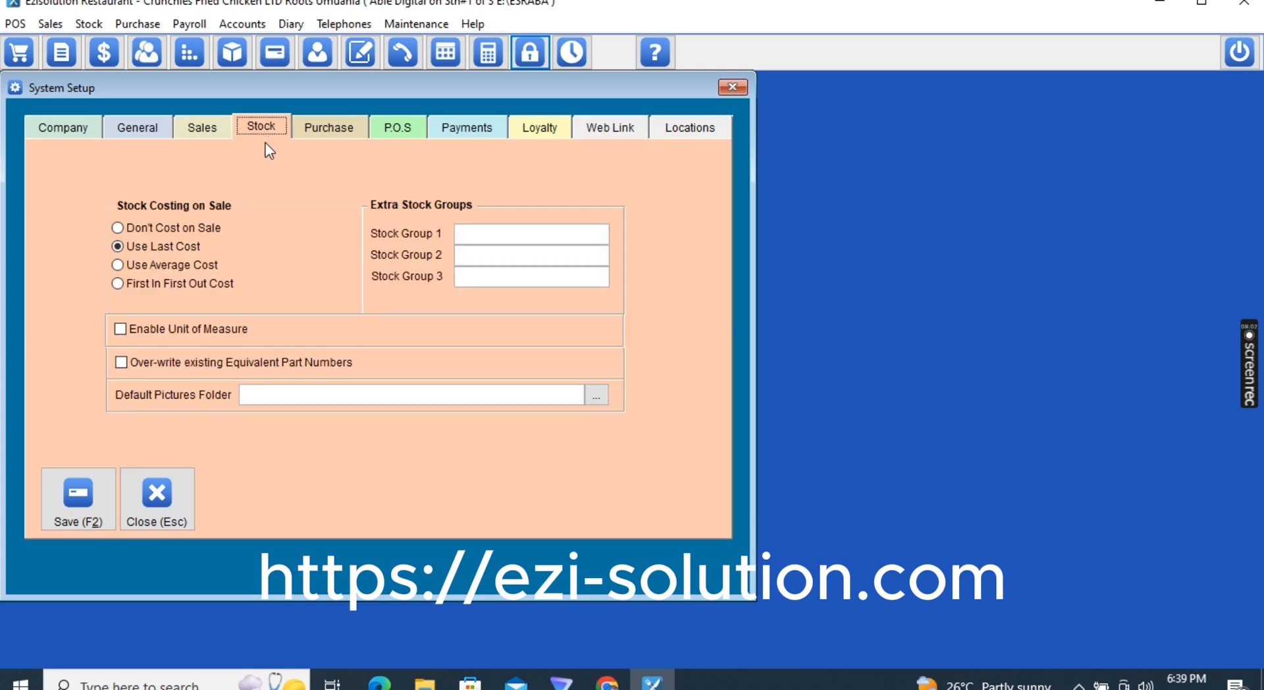
left_click(73, 125)
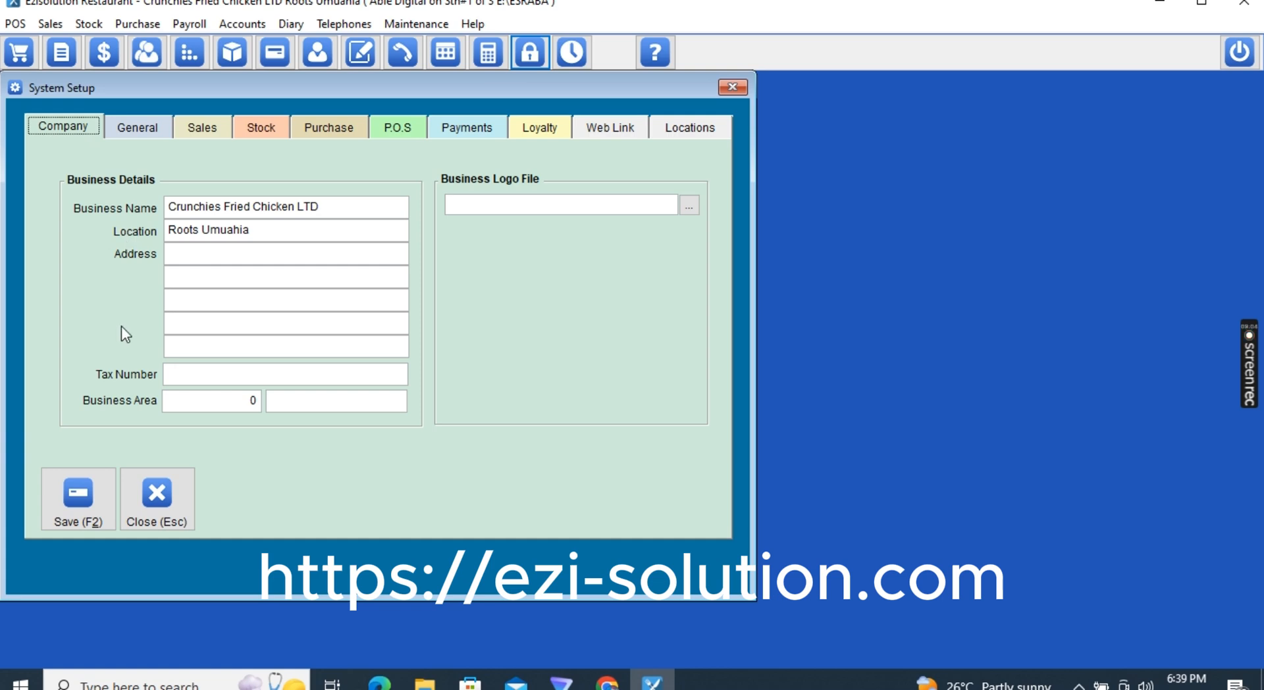
left_click(156, 127)
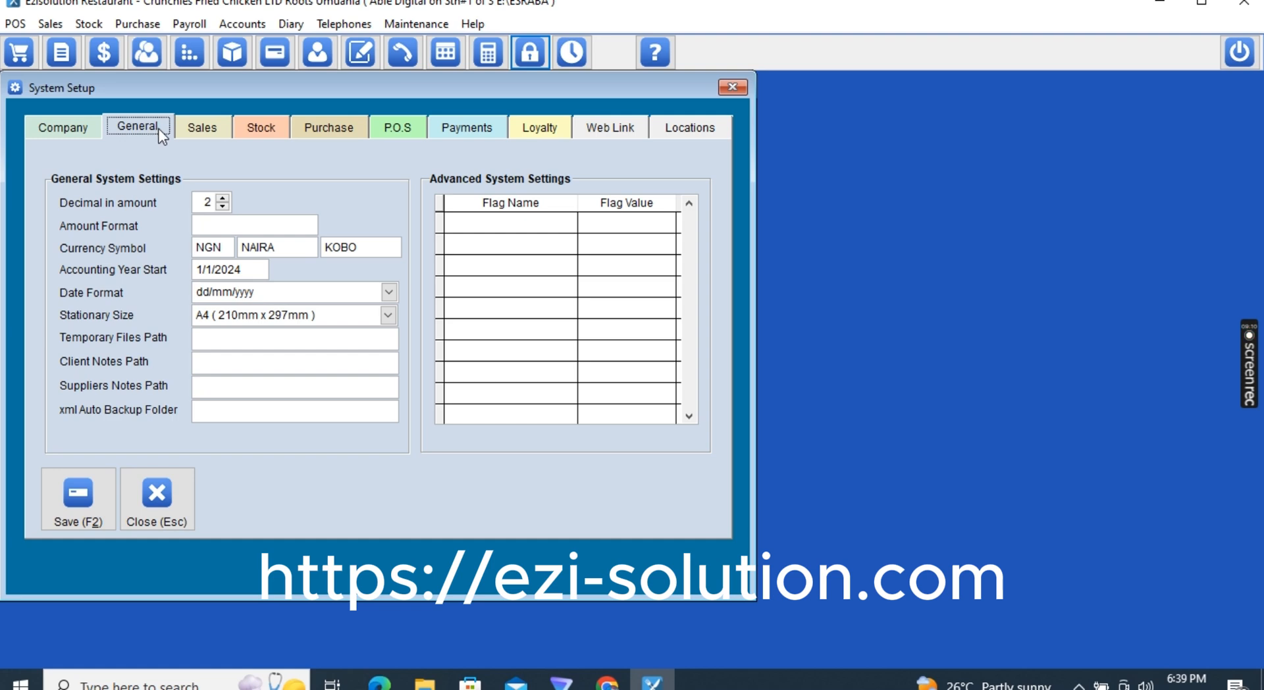
left_click(209, 129)
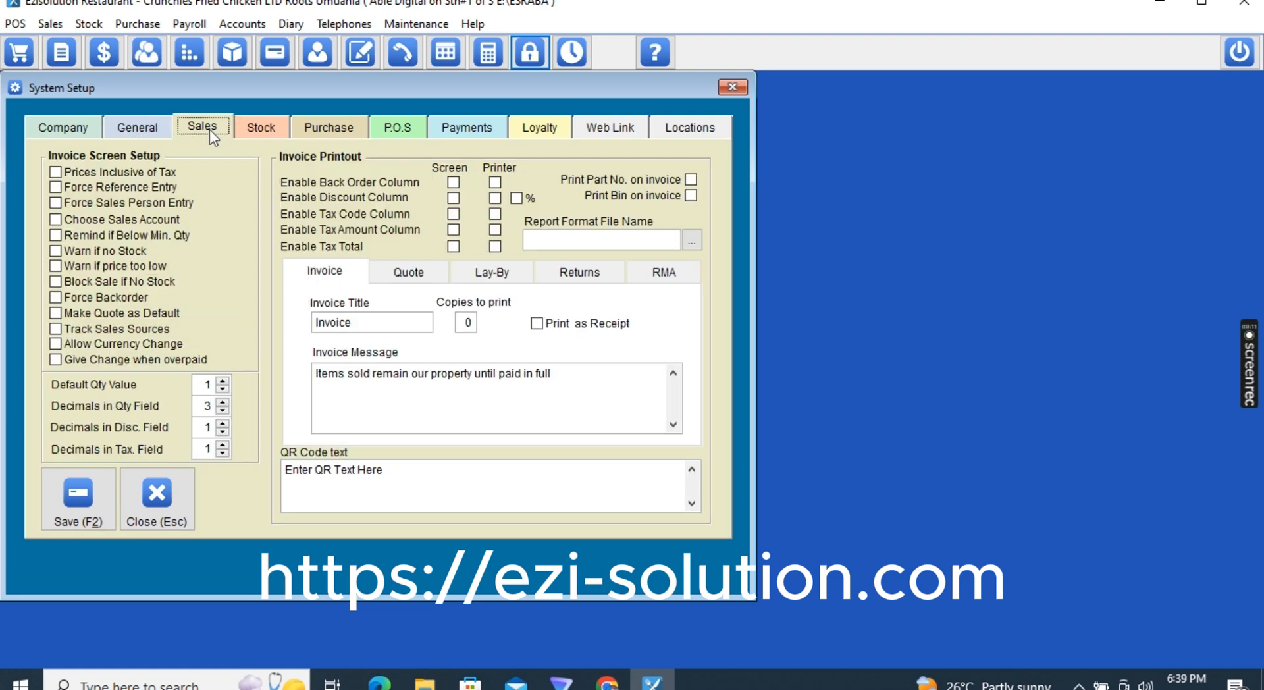
left_click(252, 127)
left_click(71, 138)
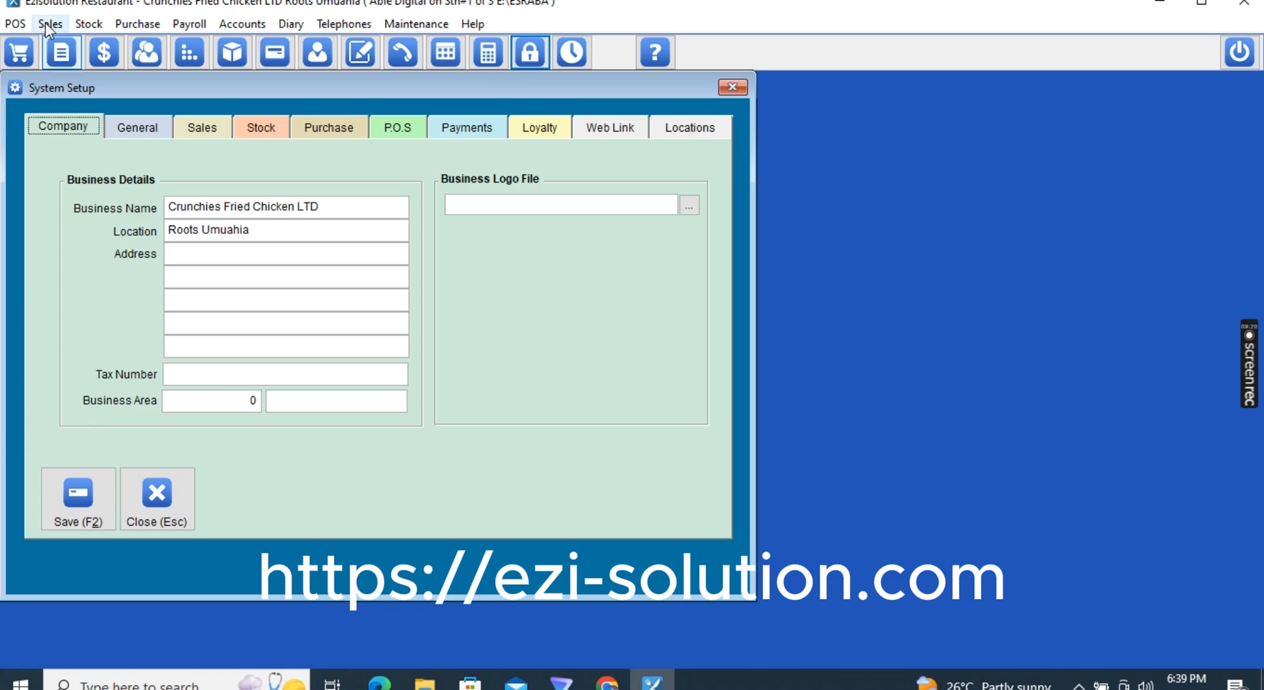
left_click(152, 132)
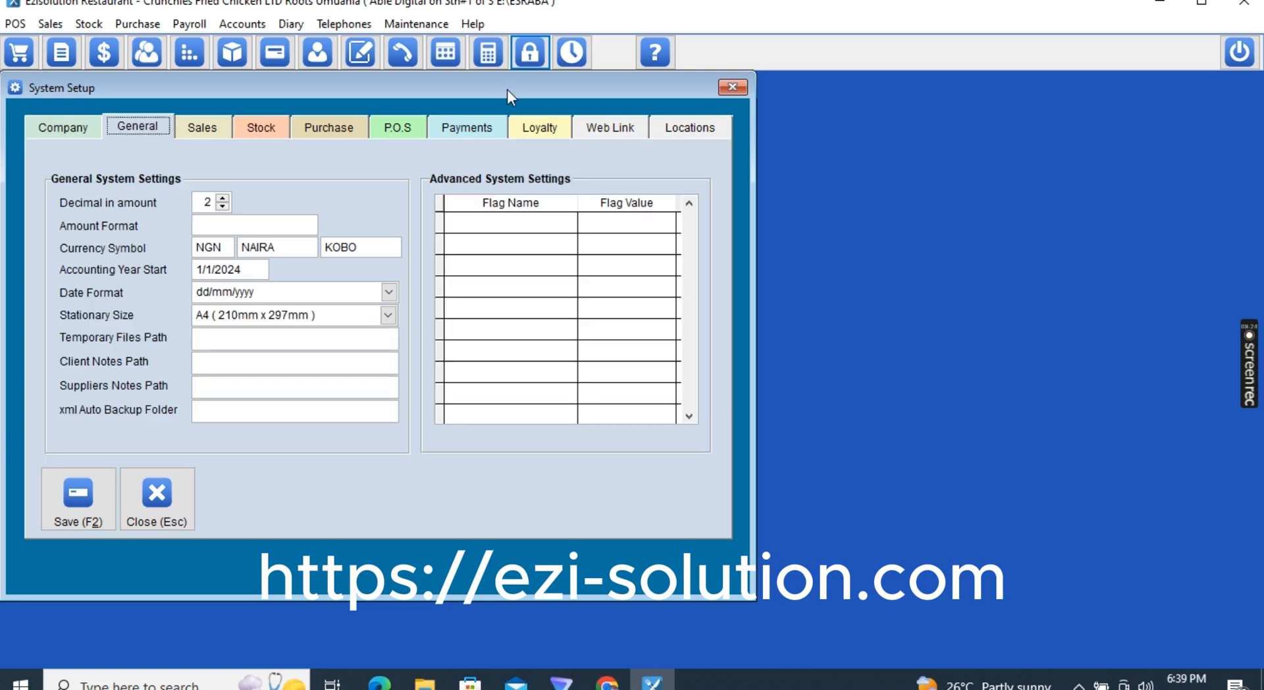
Browse the location sync, FTP, loyalty, payment and purchase tabs, ending on P.O.S settings
left_click(689, 126)
left_click(615, 133)
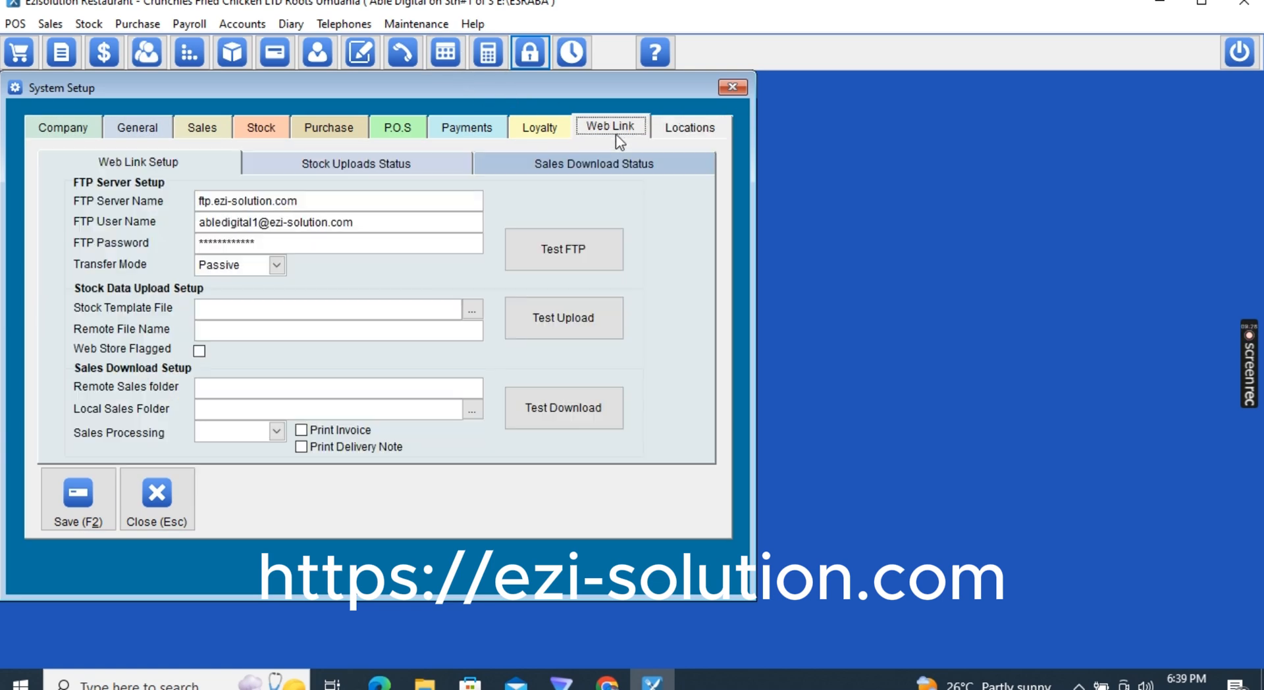
left_click(549, 128)
left_click(473, 127)
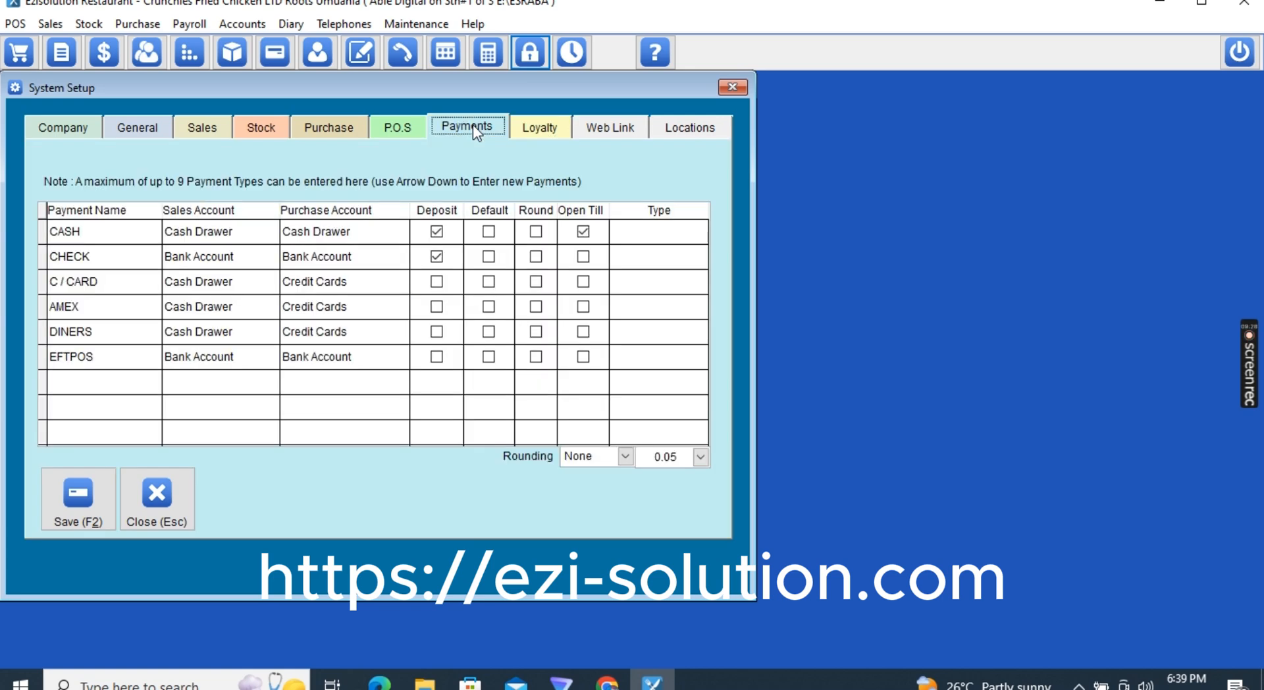
left_click(409, 127)
left_click(314, 131)
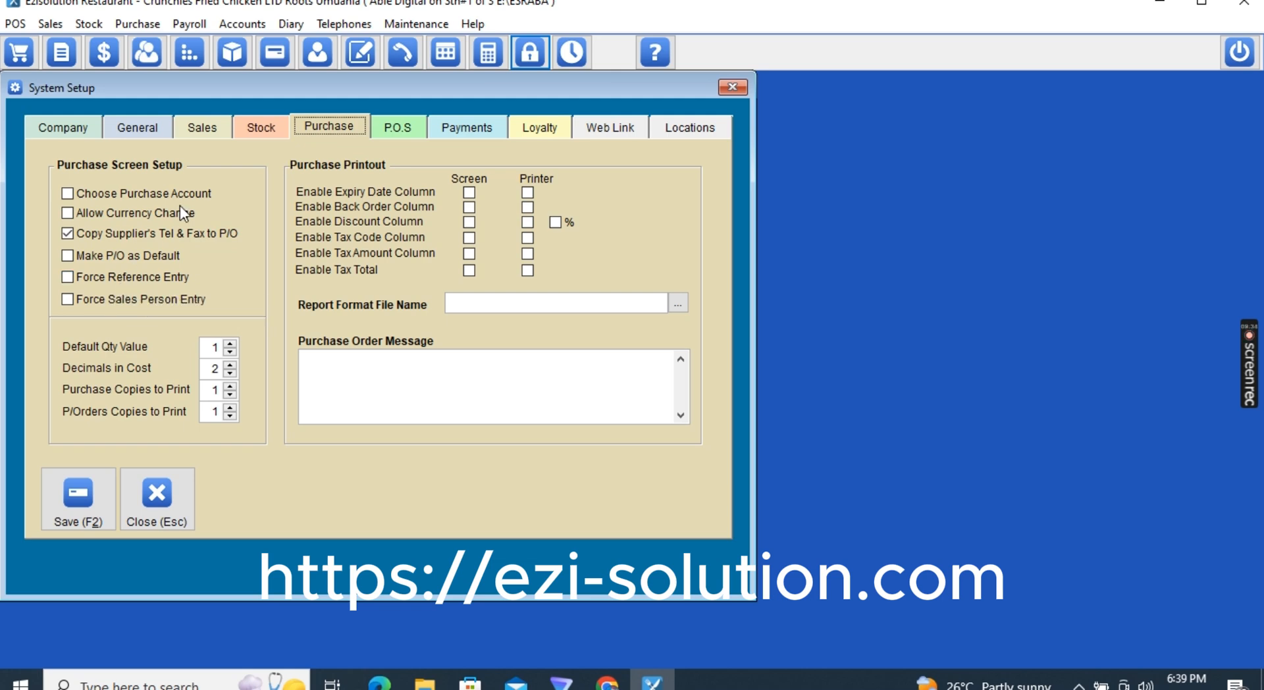
left_click(404, 132)
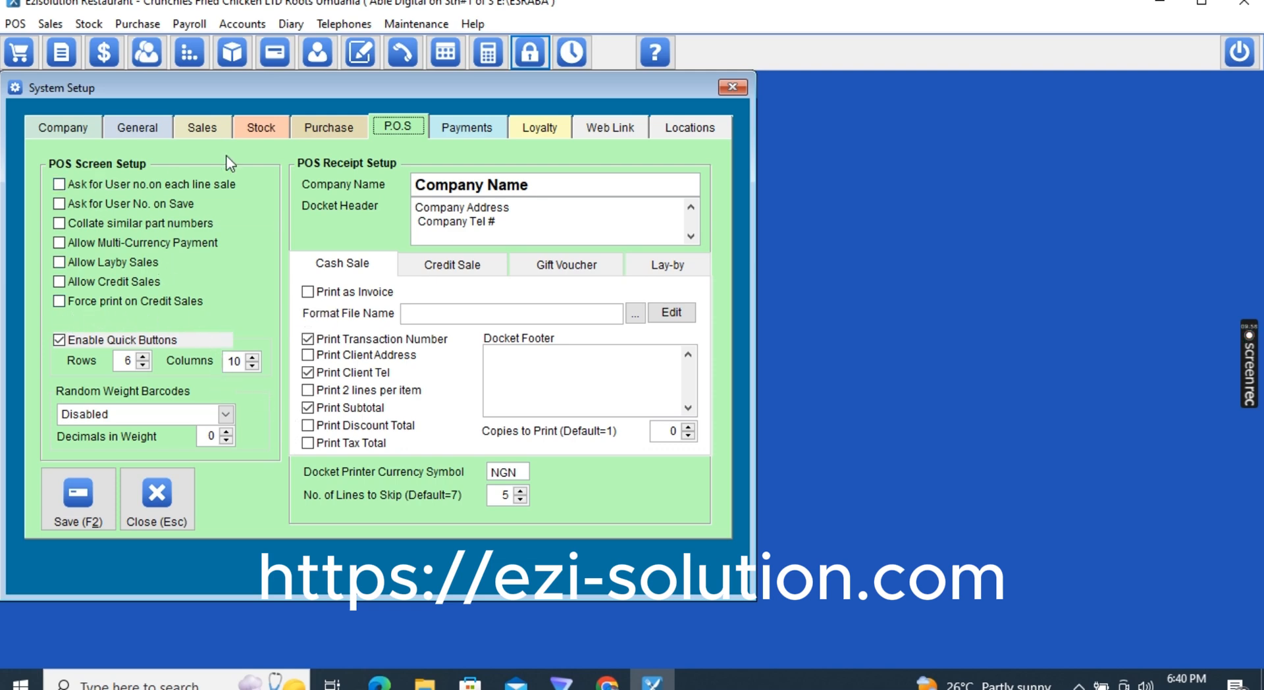
Review the Sales, Locations, P.O.S, General and Company tabs of System Setup, then save it
left_click(211, 124)
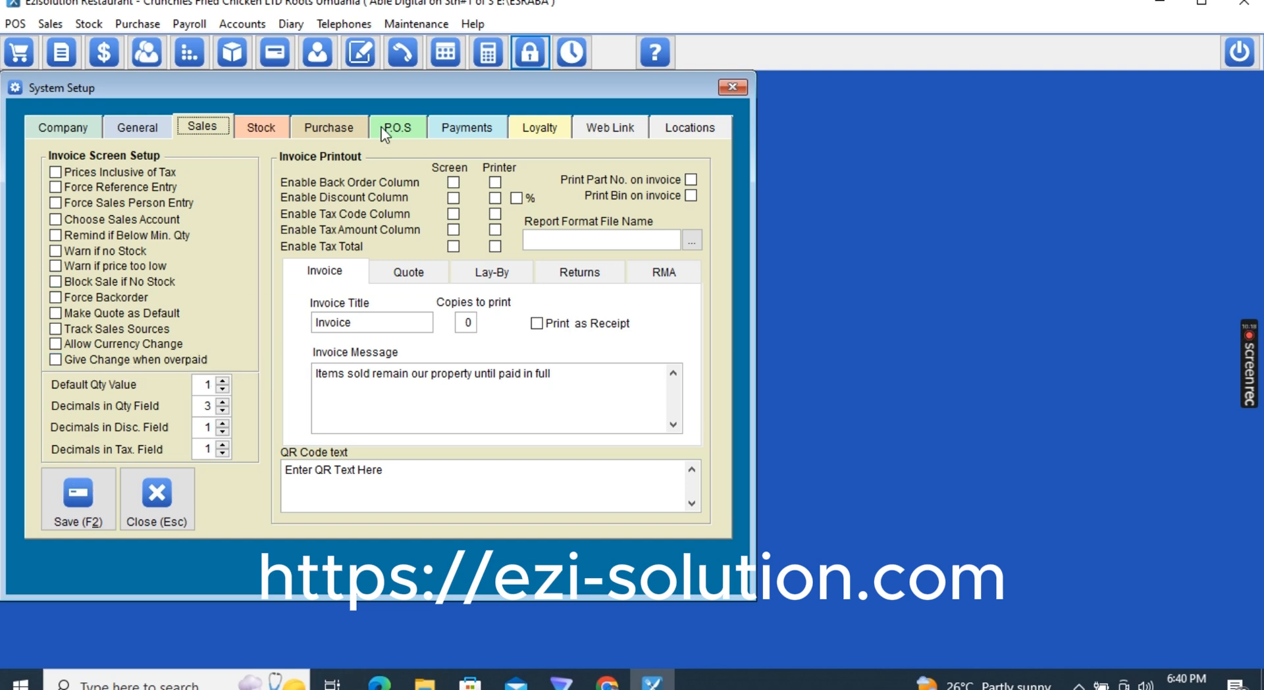
left_click(663, 122)
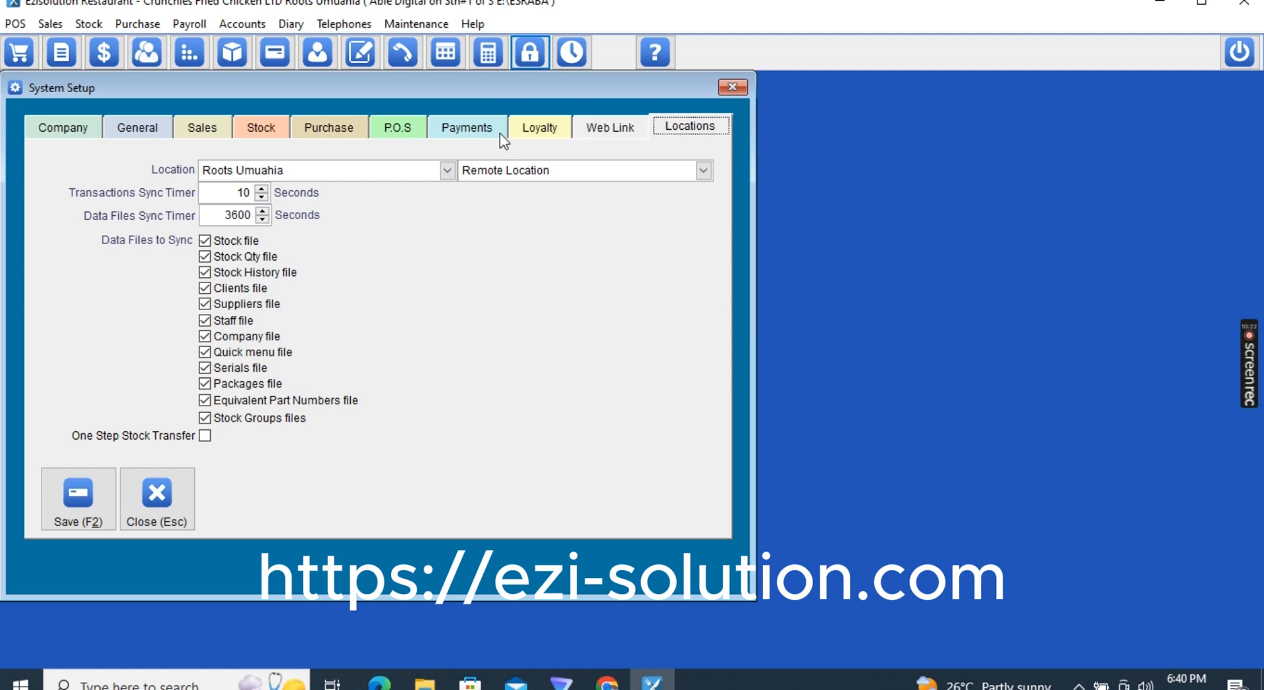
left_click(409, 126)
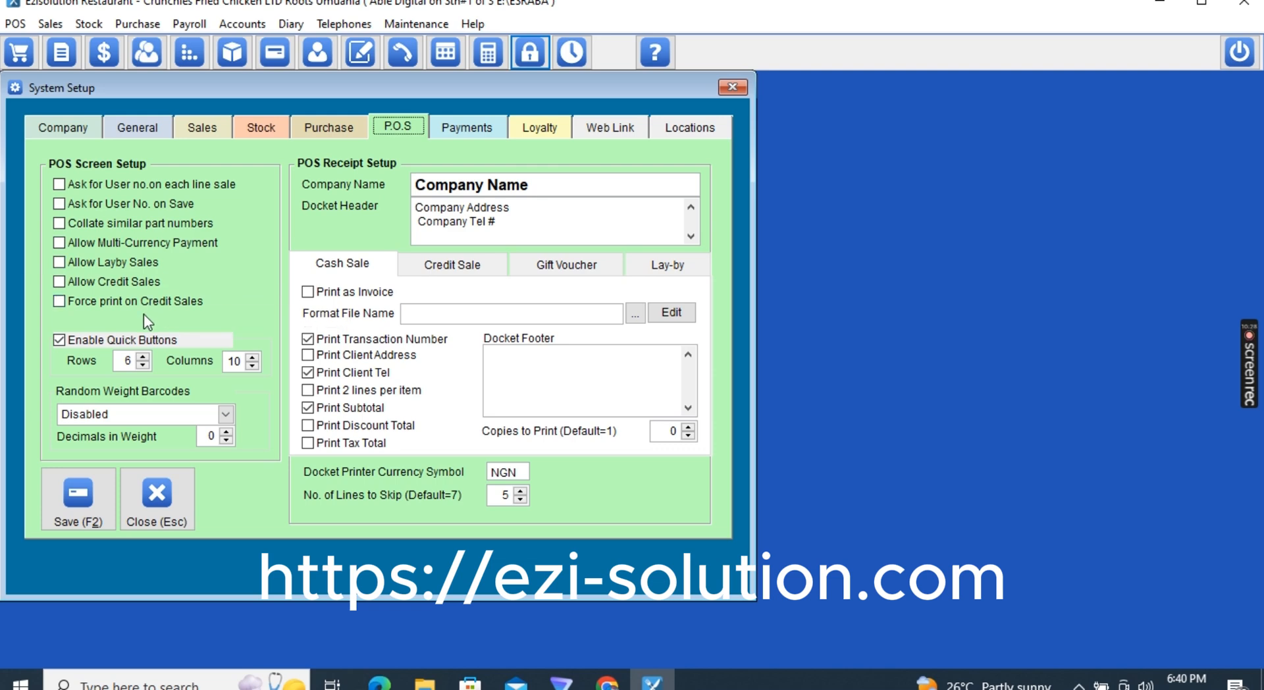
left_click(194, 129)
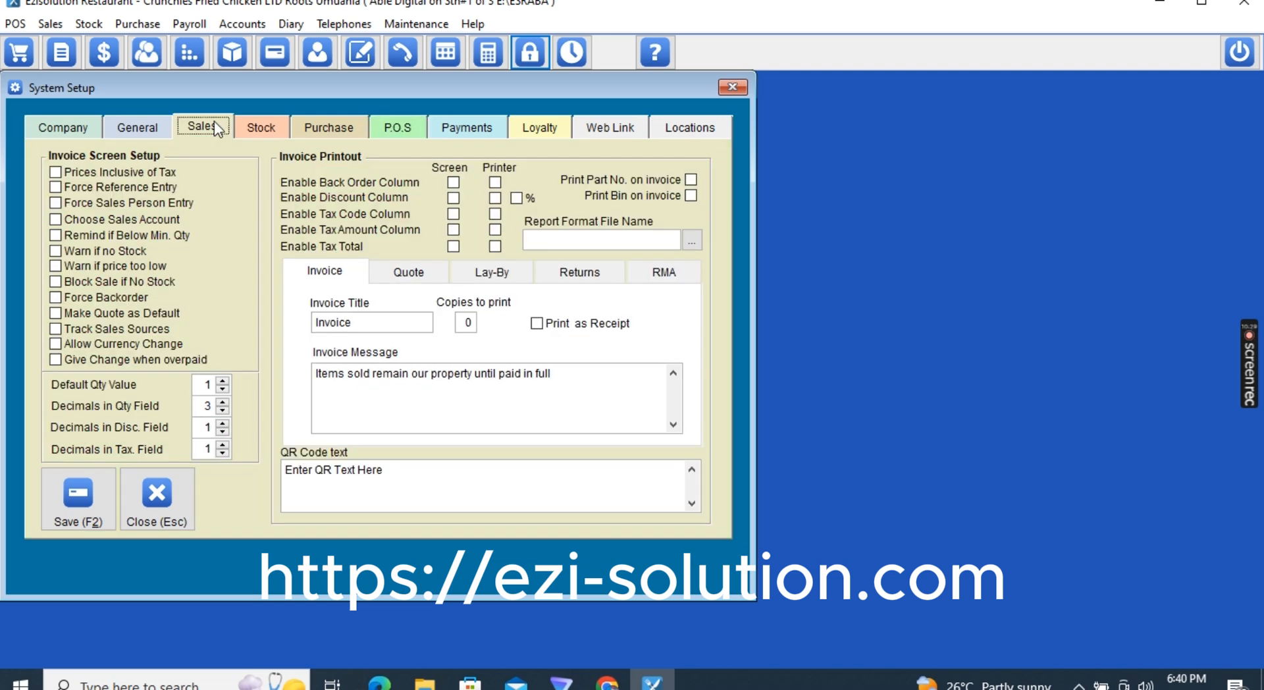
left_click(148, 128)
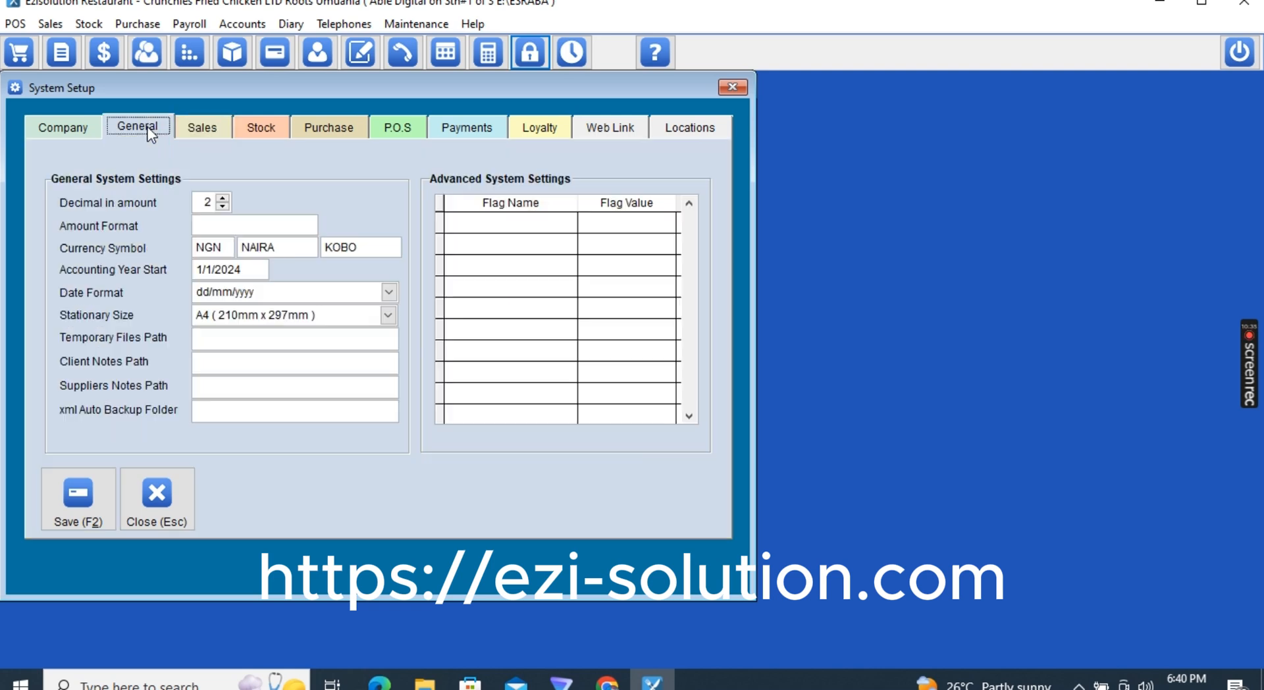
left_click(81, 128)
left_click(61, 491)
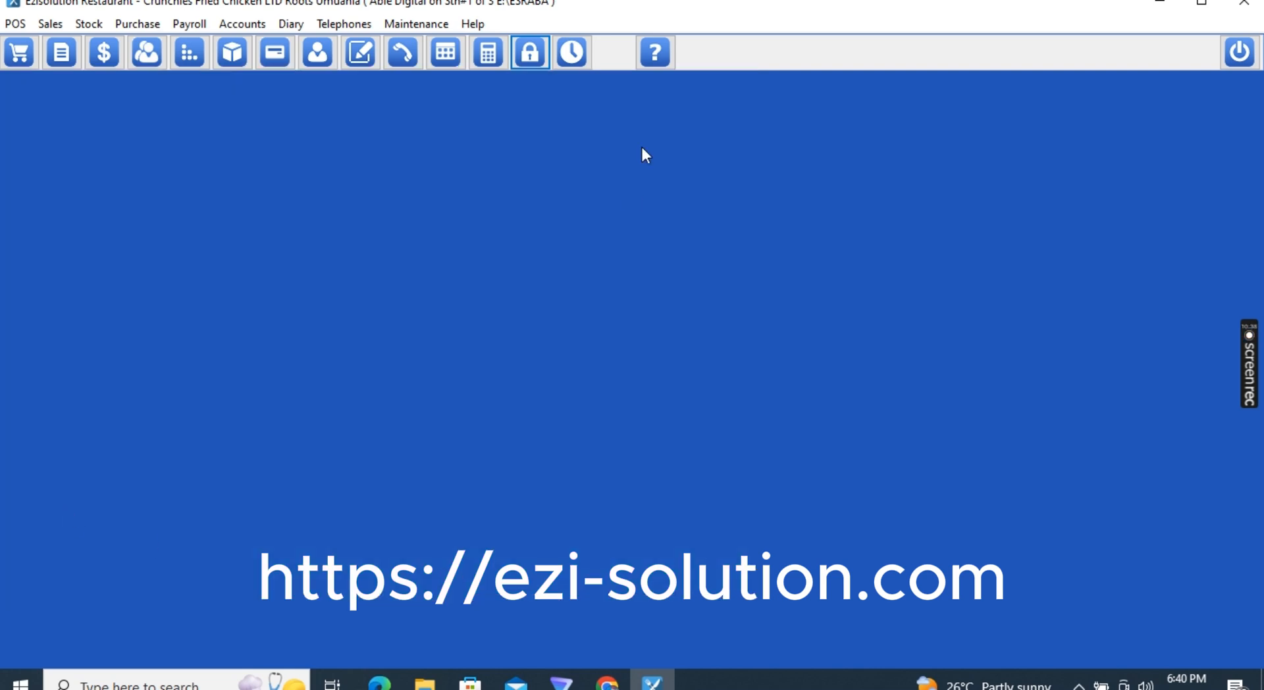
Open Maintenance > Users Settings and select USER1 at row 33 of the Users File
left_click(416, 24)
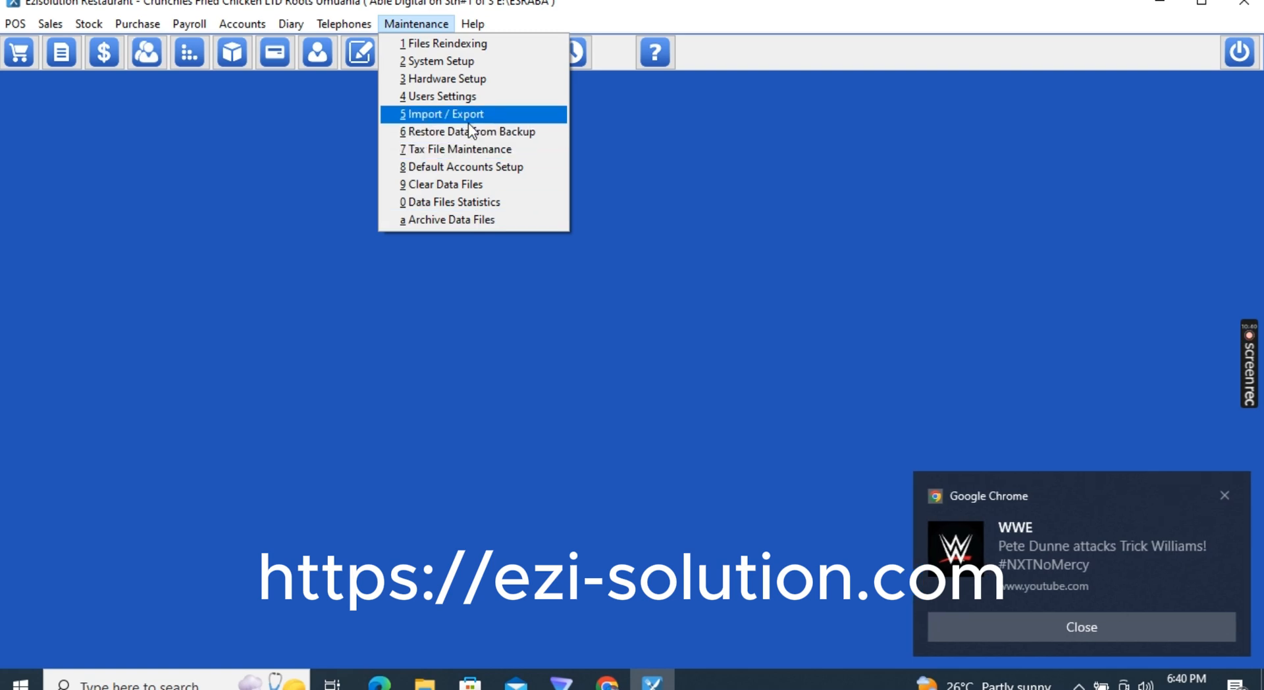
left_click(1130, 624)
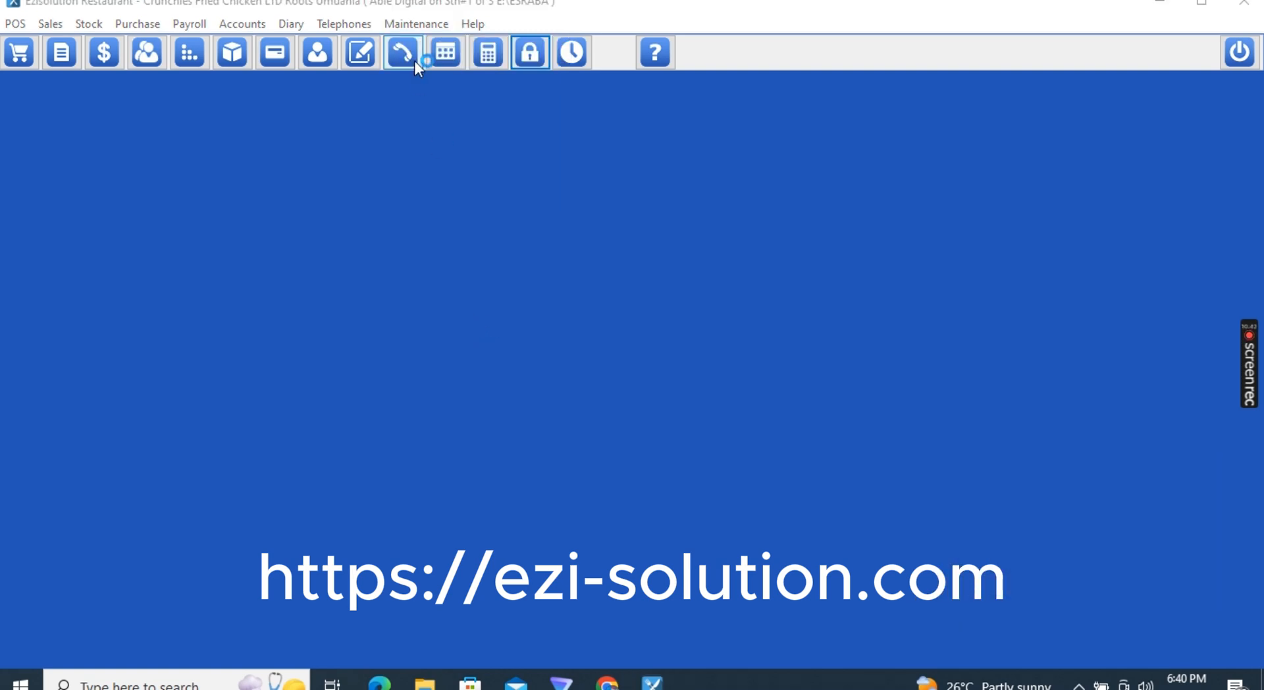
left_click(414, 25)
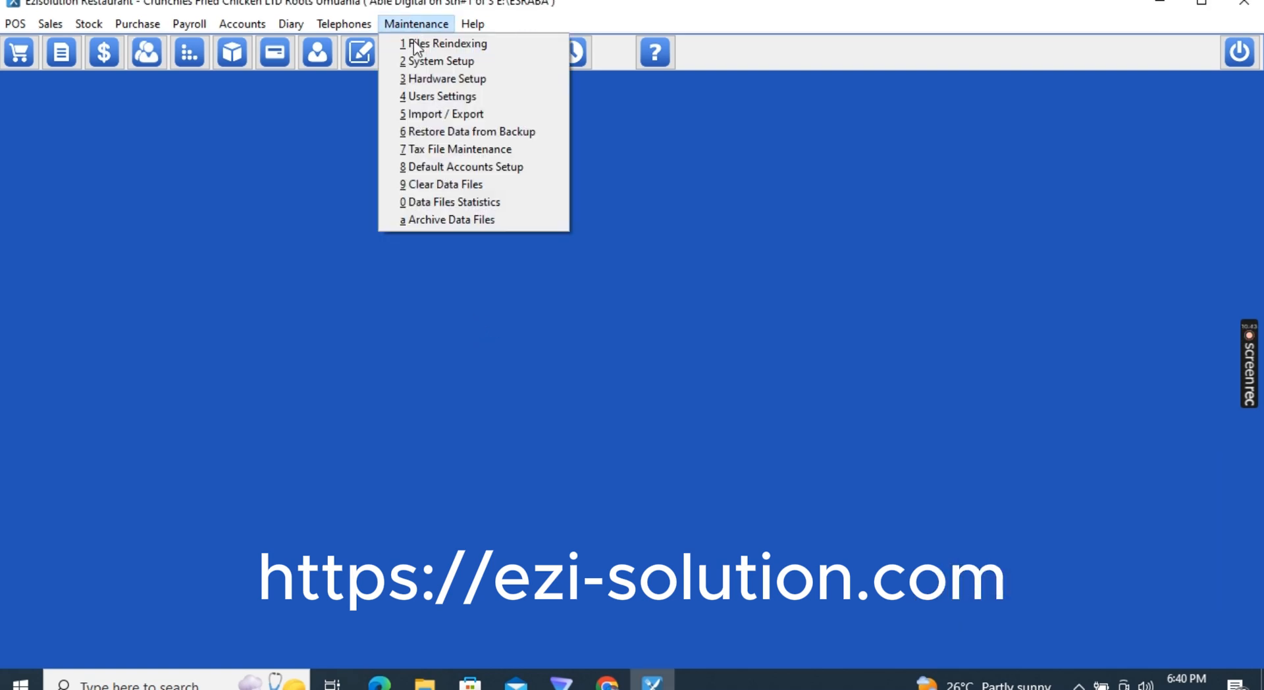
left_click(444, 99)
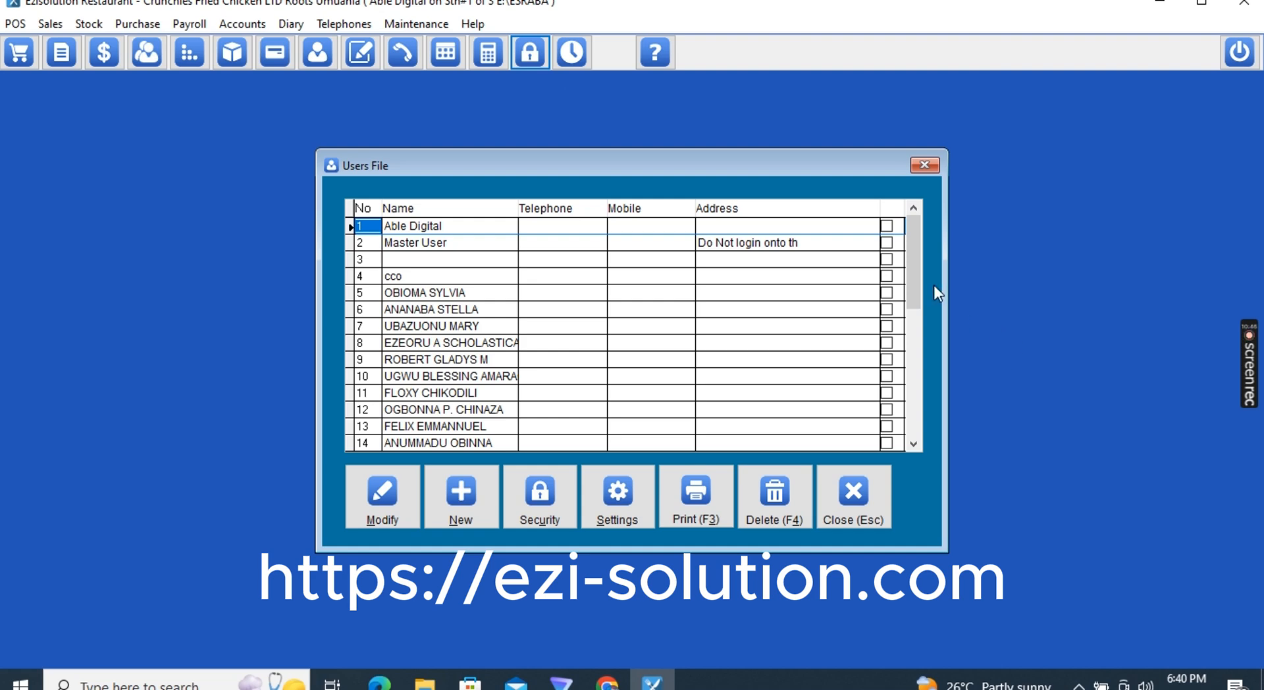
left_click_drag(914, 273, 916, 377)
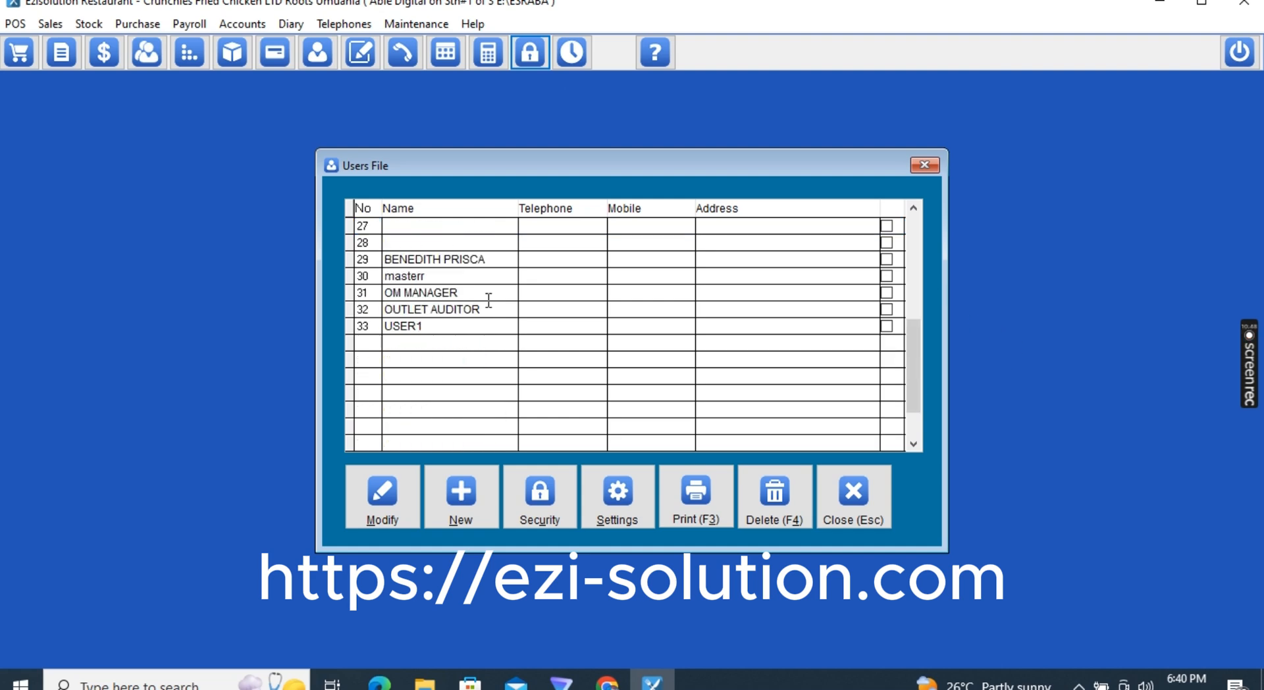
left_click(442, 325)
Check USER1's Sales, P.O.S and Interface settings, save them, and close the Users File
left_click(613, 495)
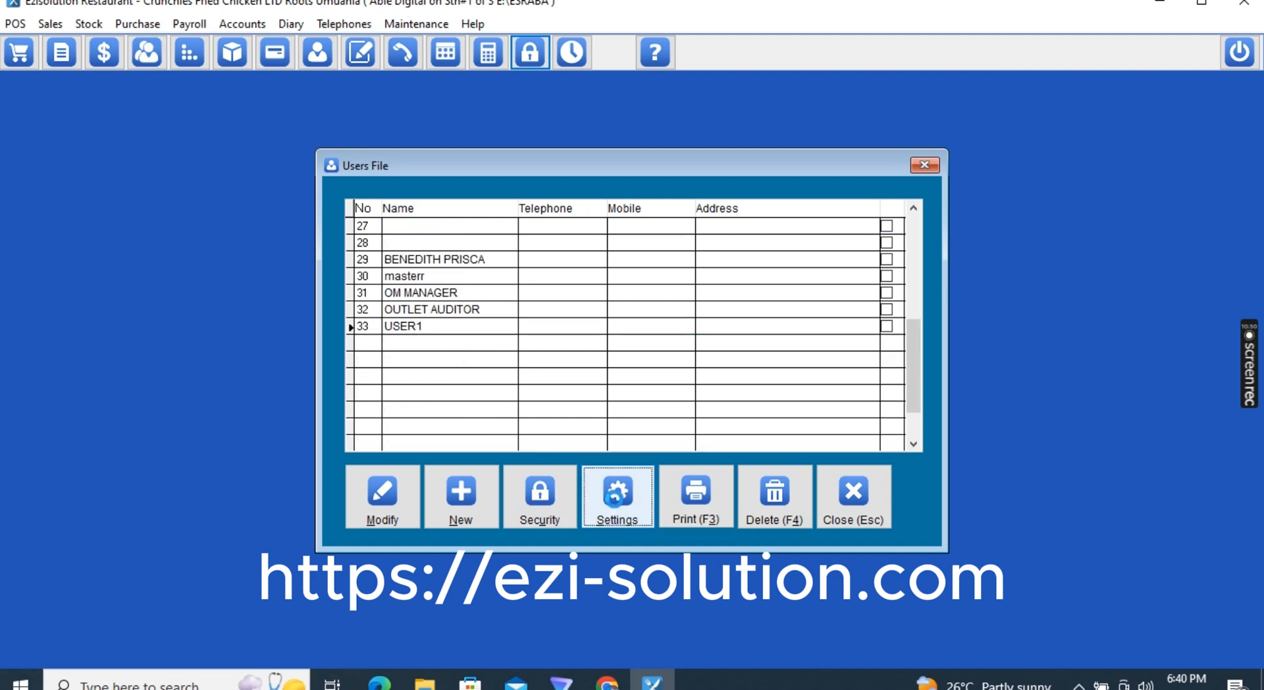
left_click(355, 120)
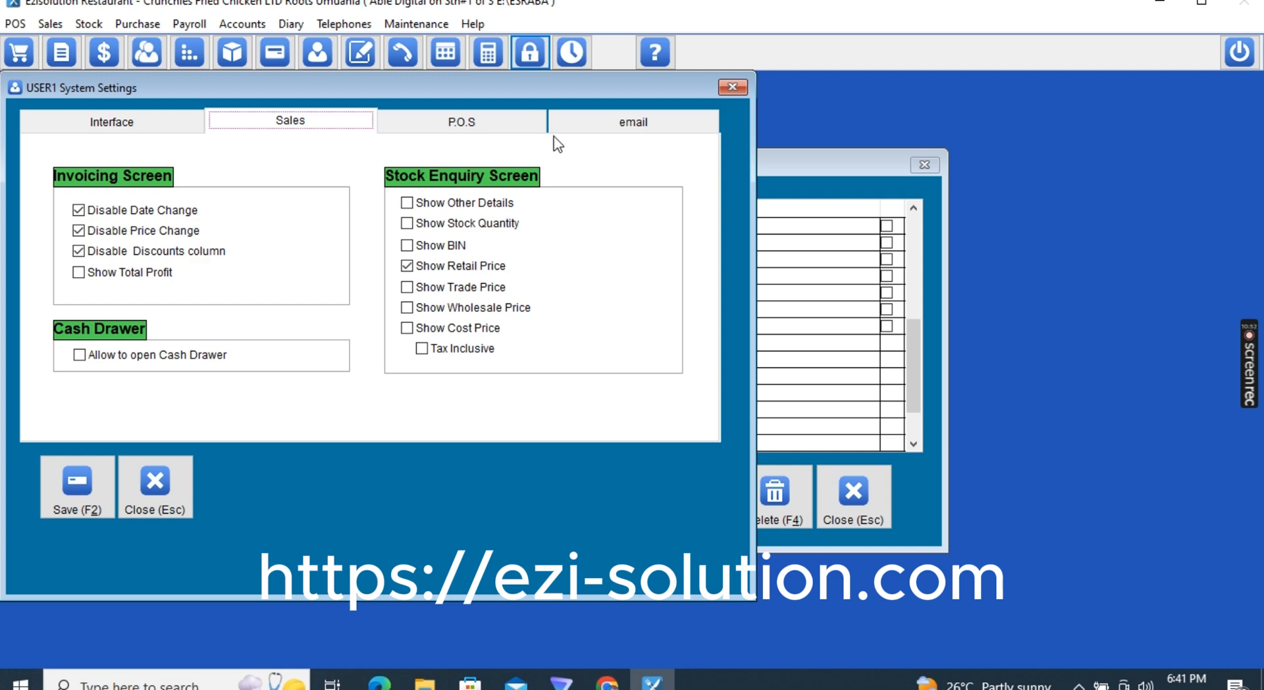
left_click(476, 118)
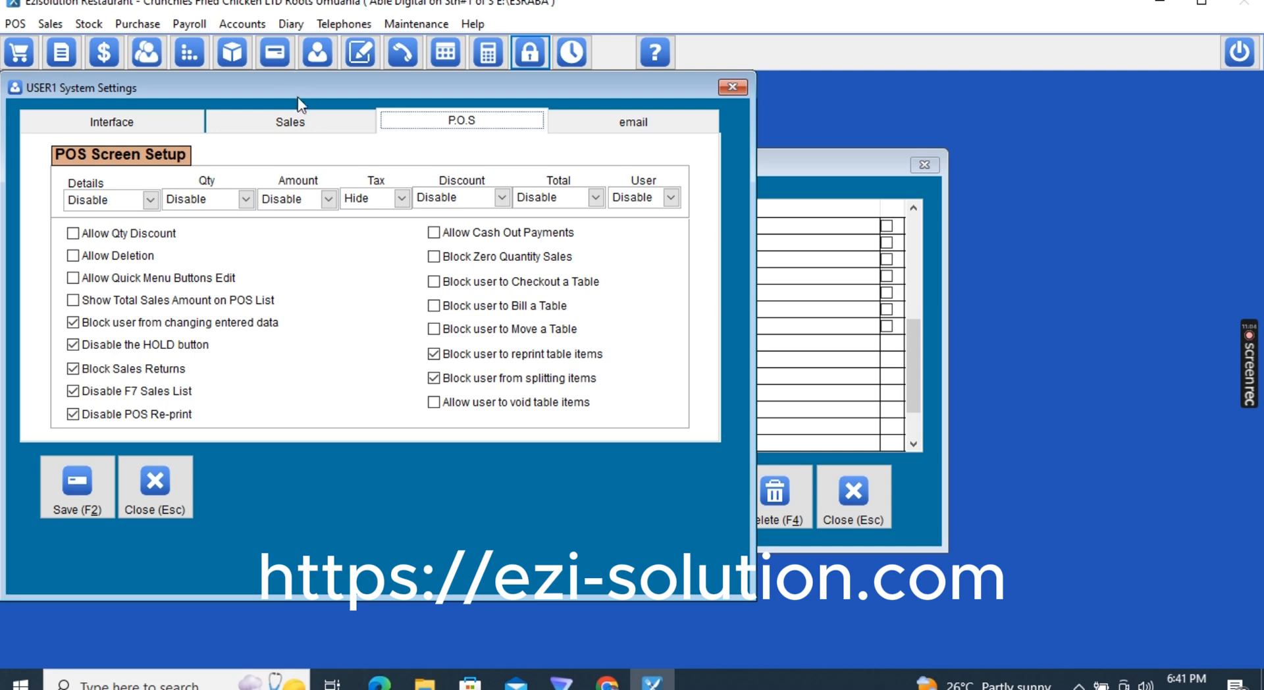
left_click(298, 122)
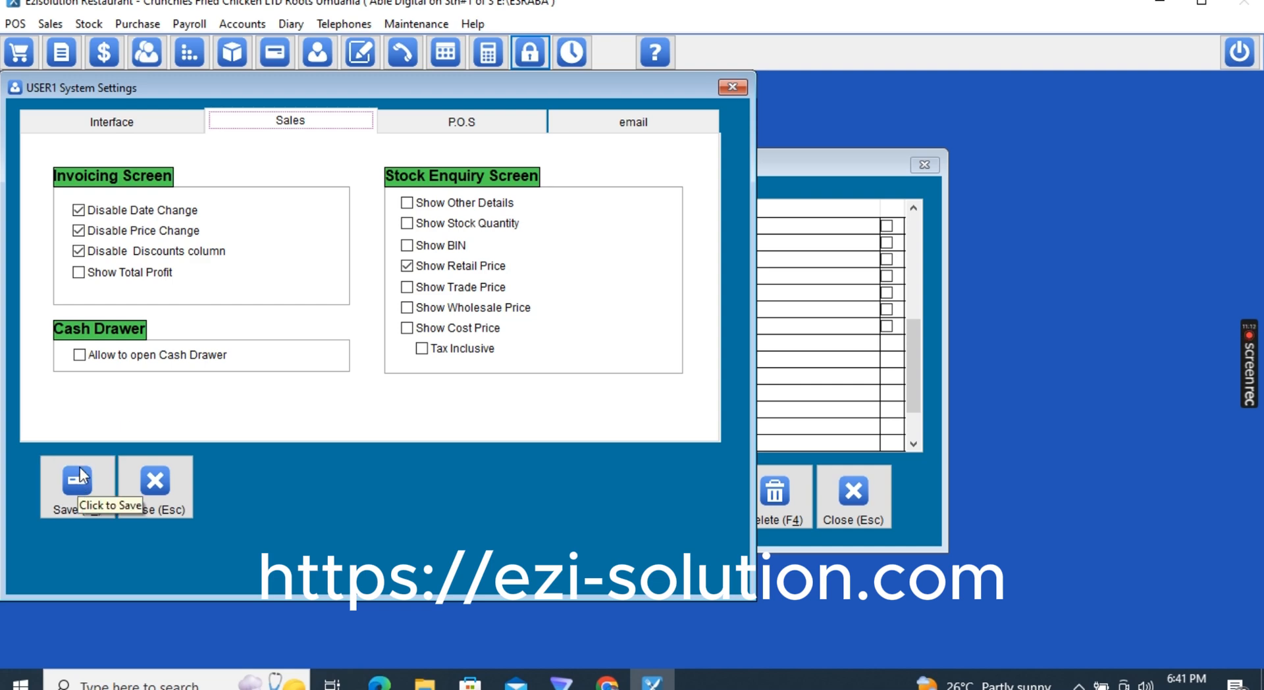
left_click(149, 128)
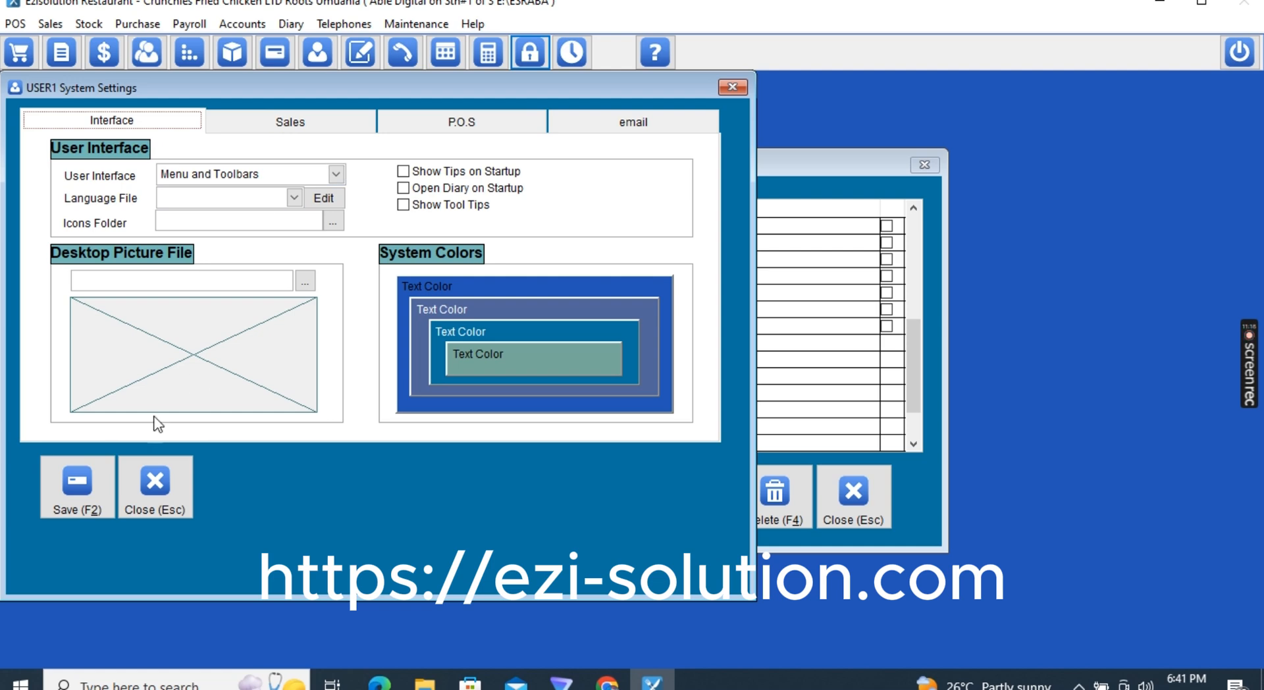
left_click(77, 490)
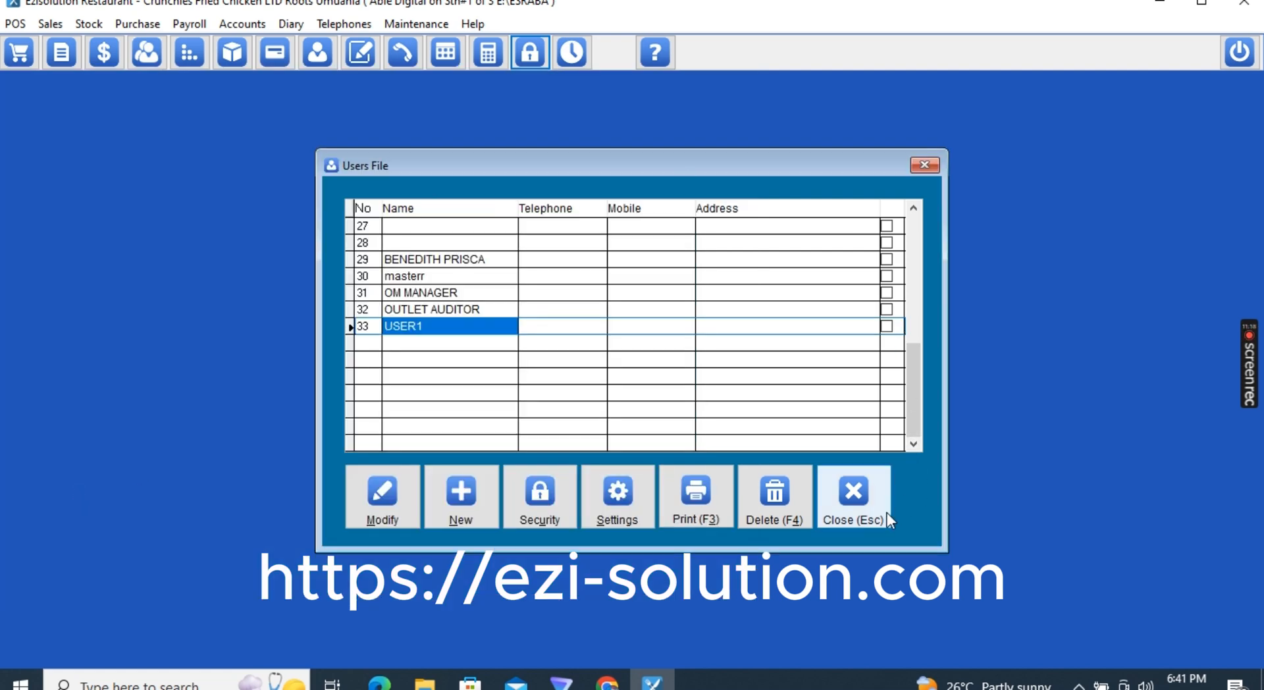
left_click(853, 490)
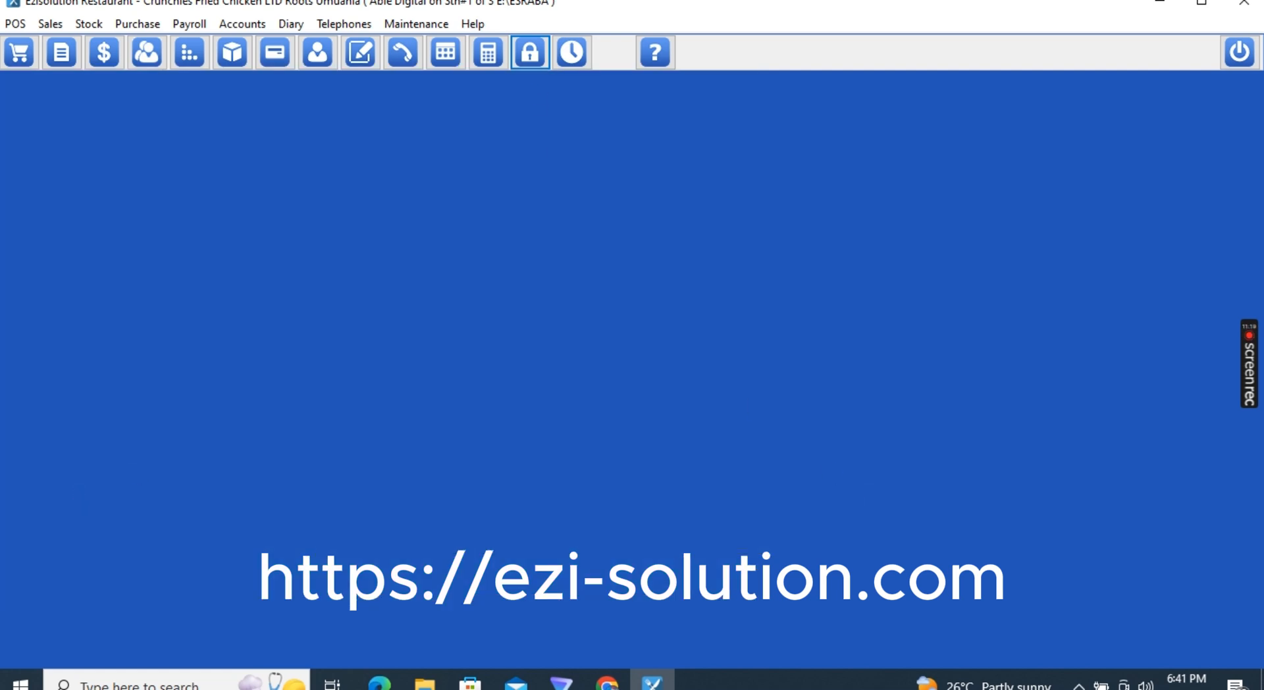
Exit Ezisolution Restaurant using the power button's Exit Now option
left_click(416, 23)
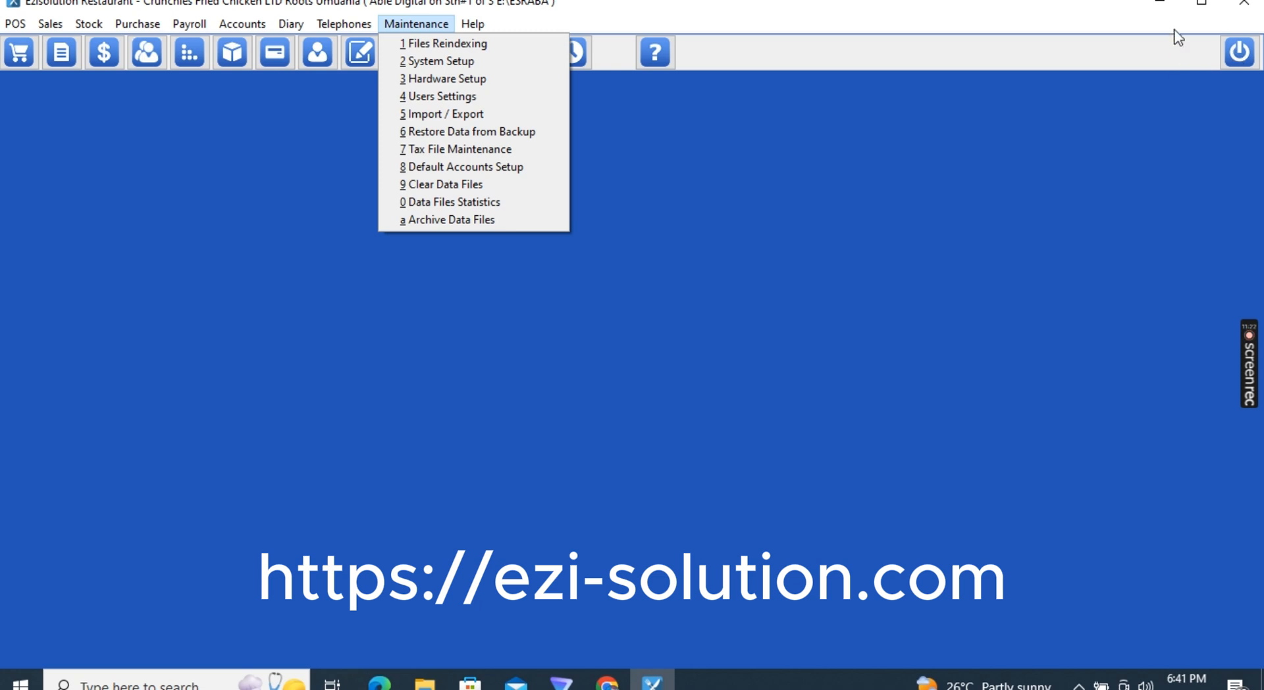
left_click(1246, 58)
left_click(1245, 58)
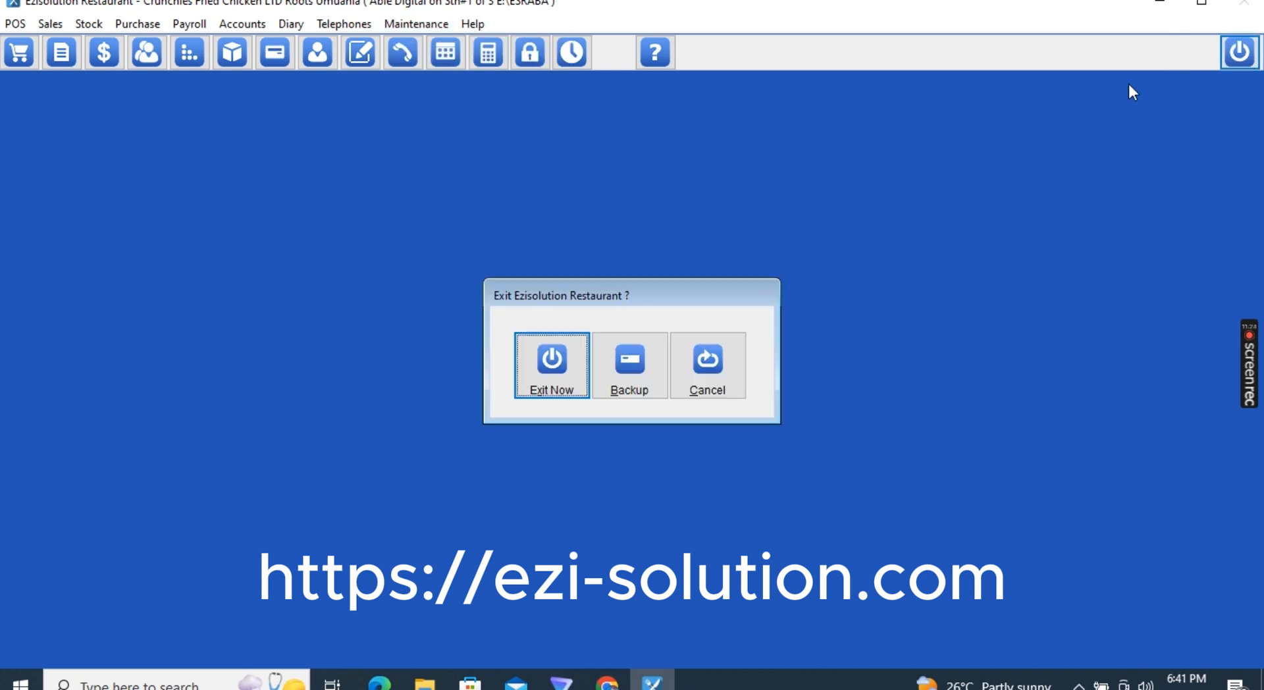
left_click(551, 375)
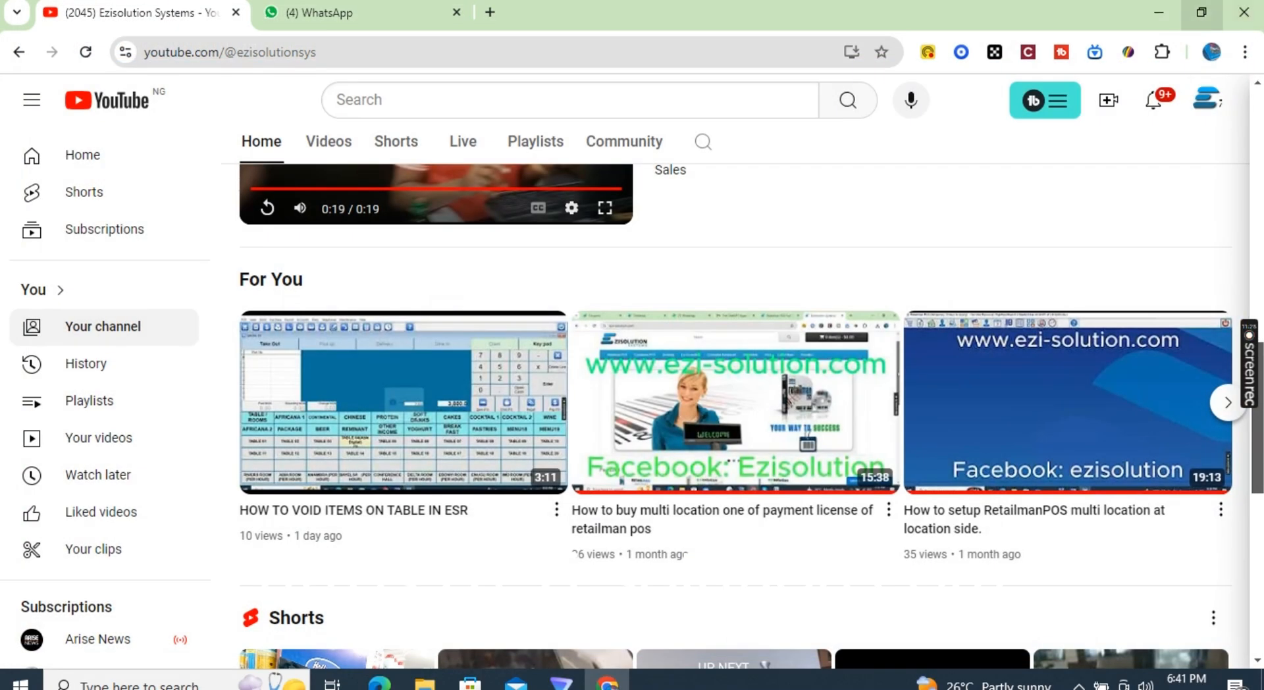
Relaunch Ezisolution Restaurant from the desktop shortcut and log in with the password
left_click(1162, 10)
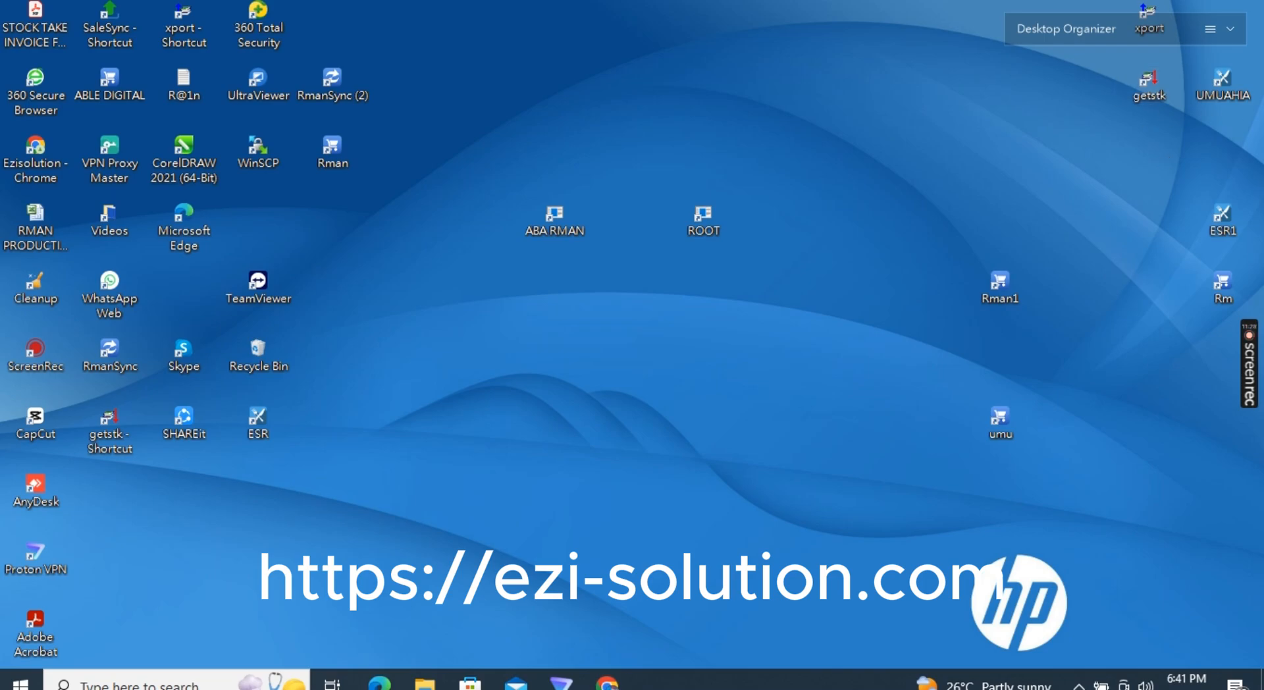
double_click(1214, 88)
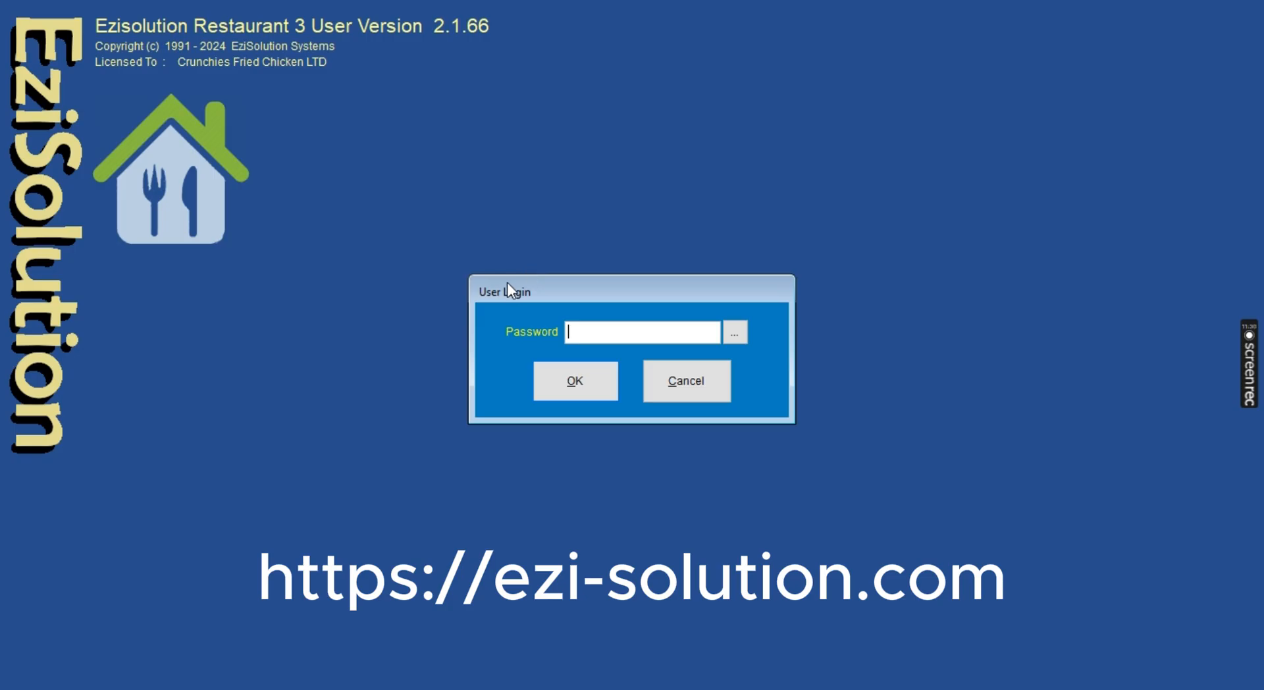
type("***************")
key("Return")
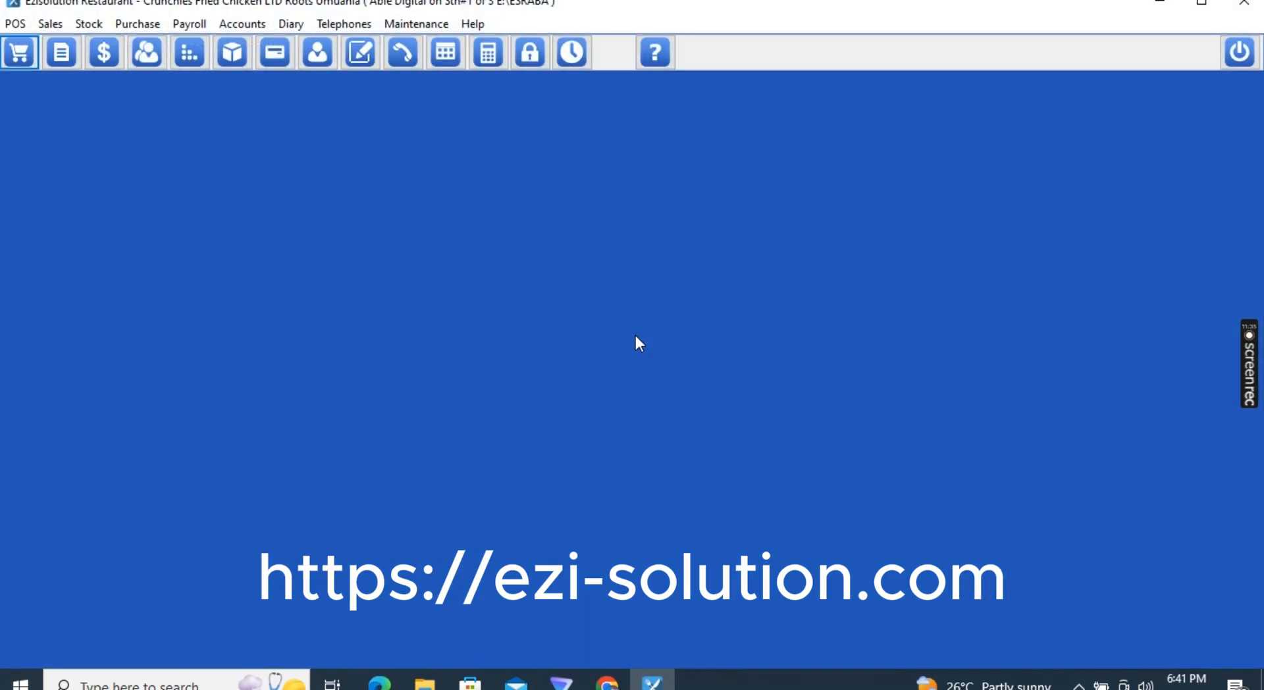
left_click(421, 24)
left_click(430, 60)
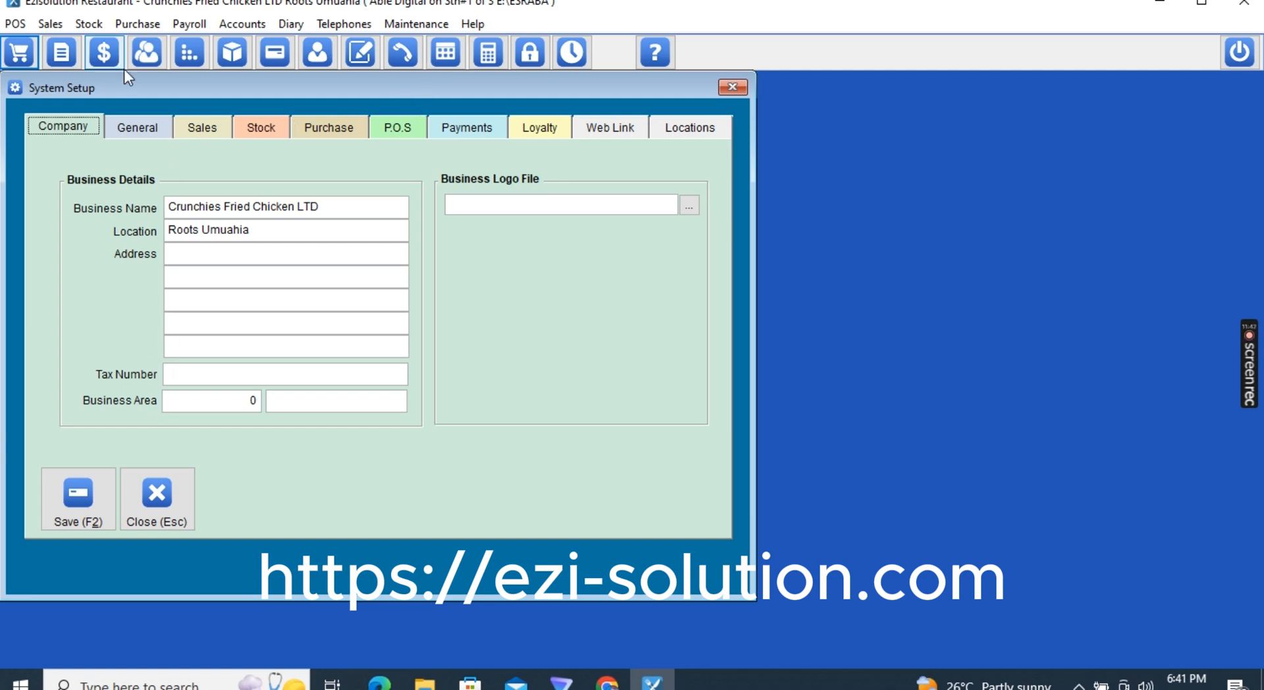
left_click(137, 129)
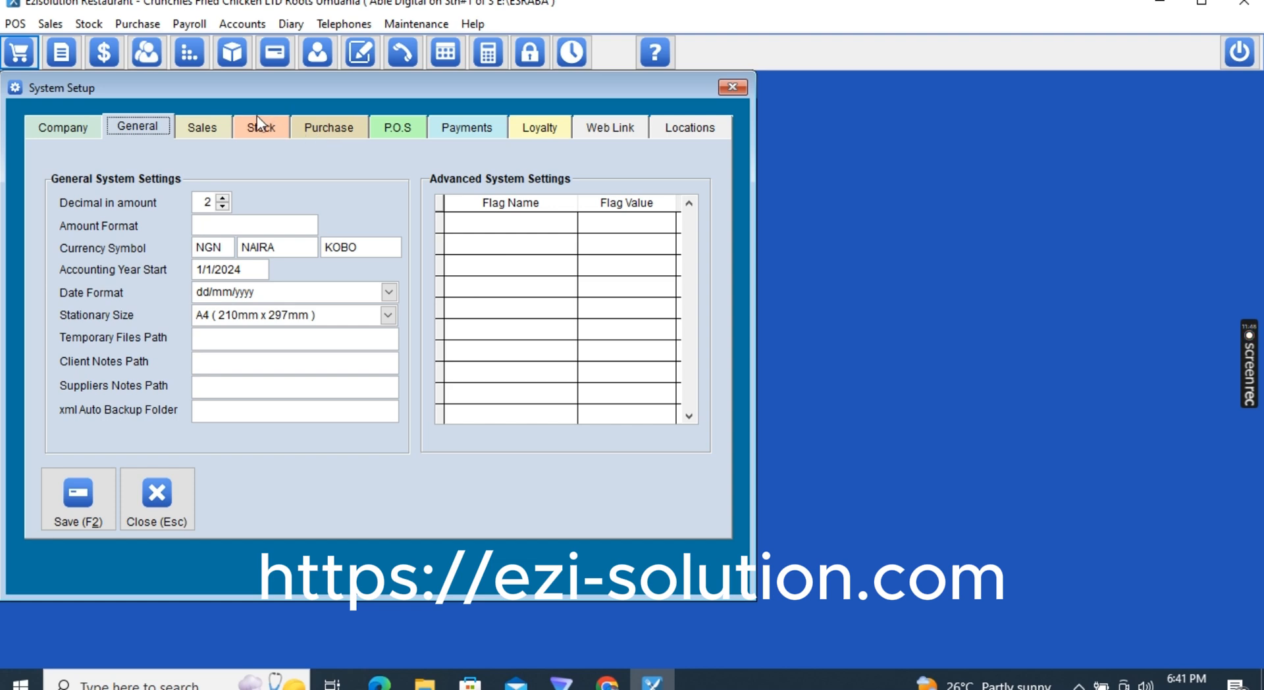
left_click(223, 126)
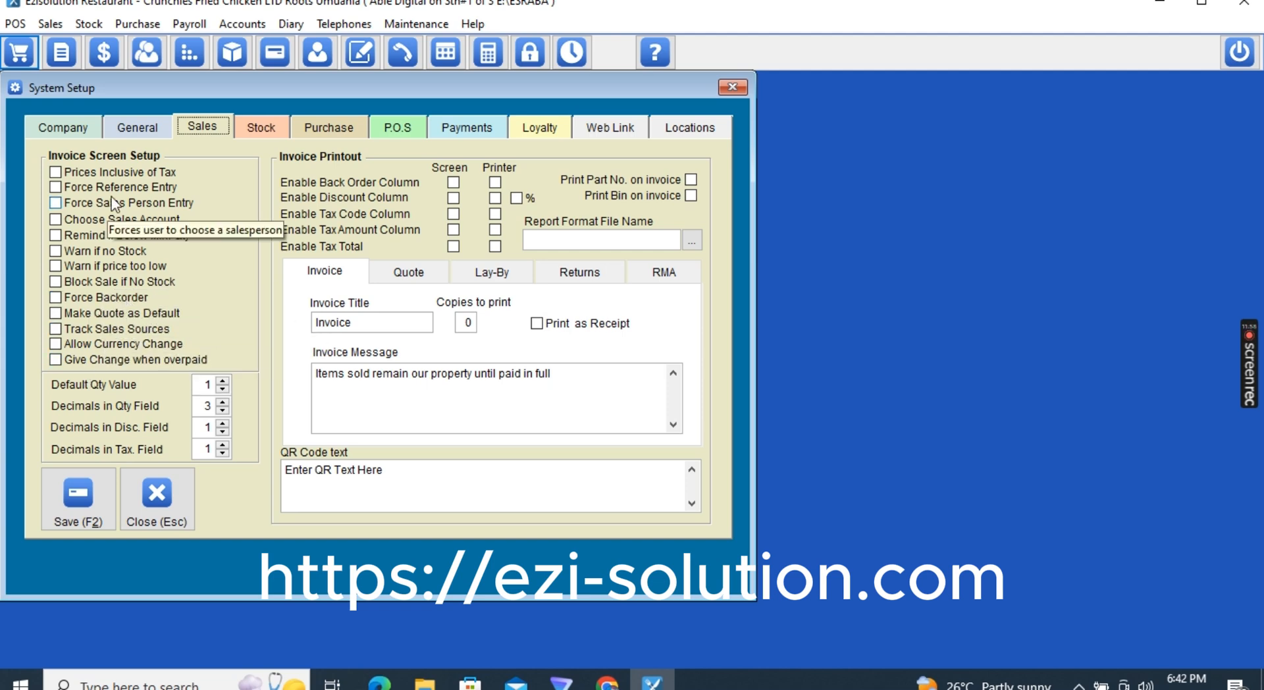
left_click(401, 128)
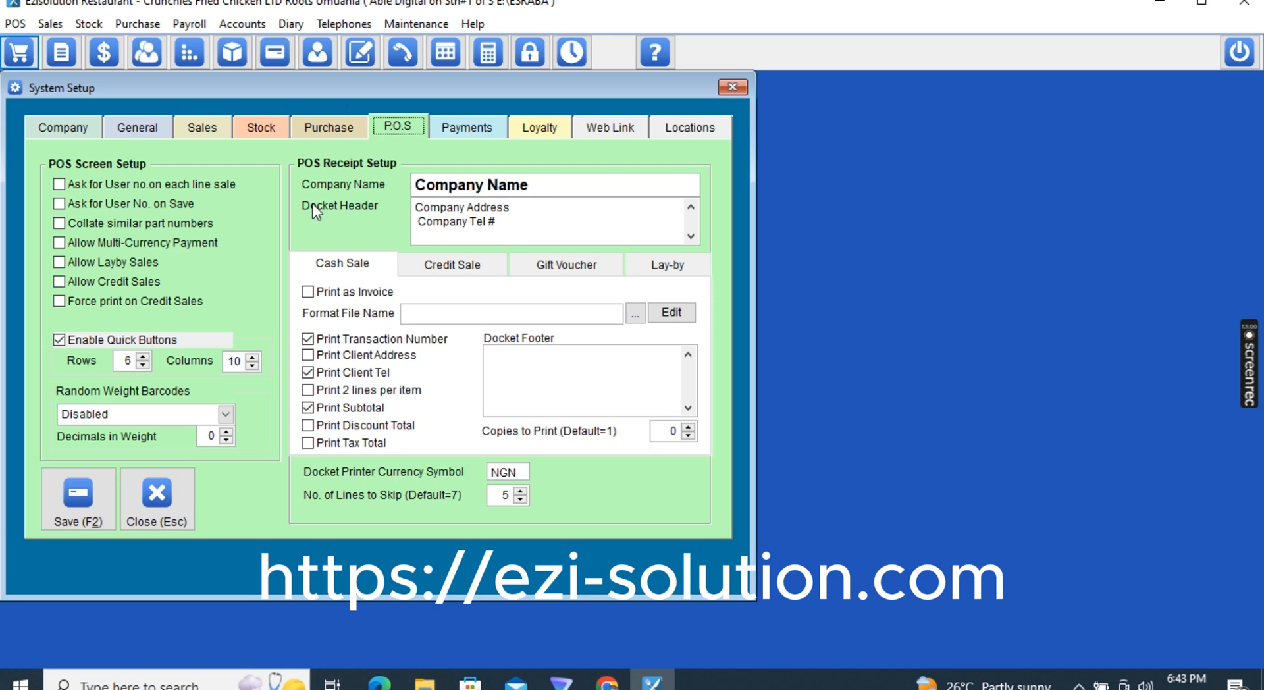
left_click(166, 512)
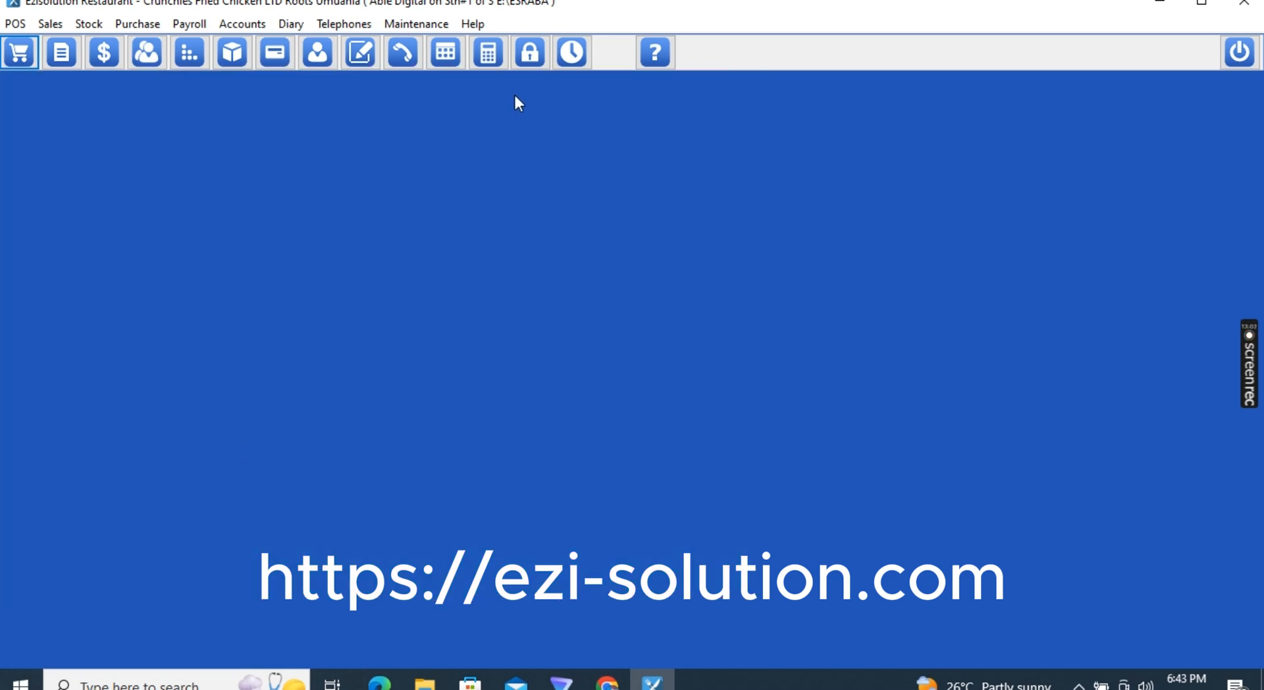
Adjust USER1's P.O.S restrictions in its system settings, save them, and close the Users File
left_click(422, 25)
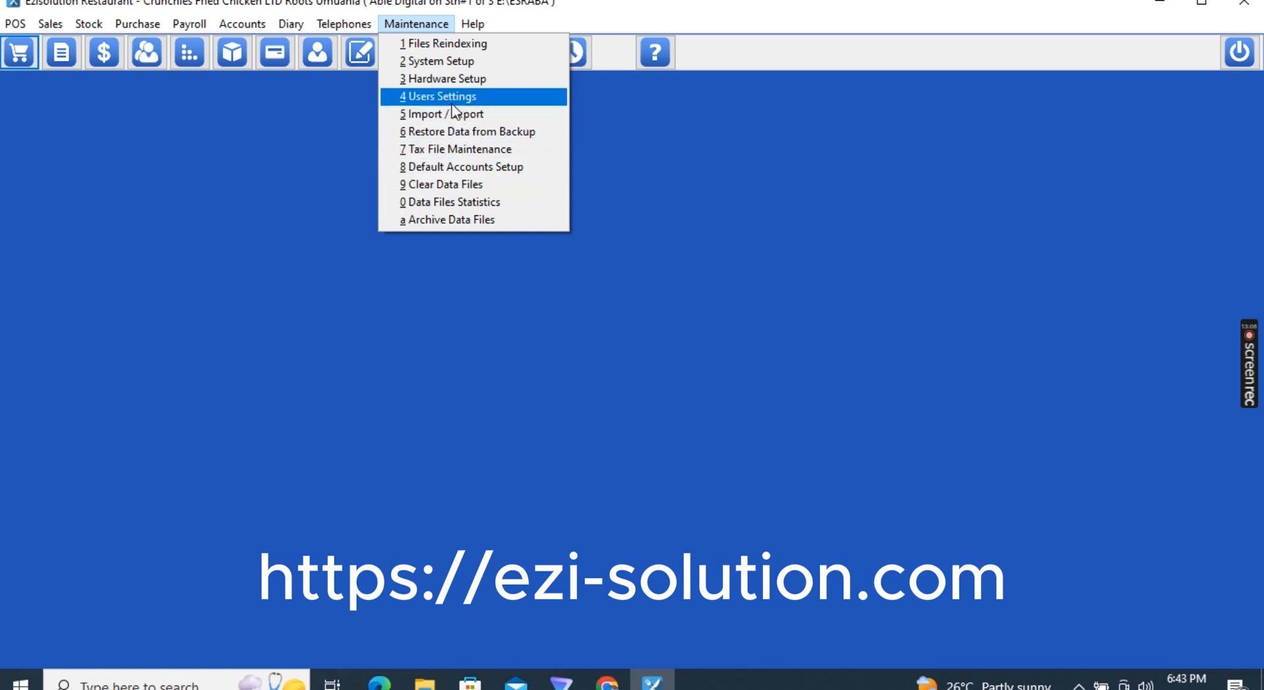
left_click(452, 103)
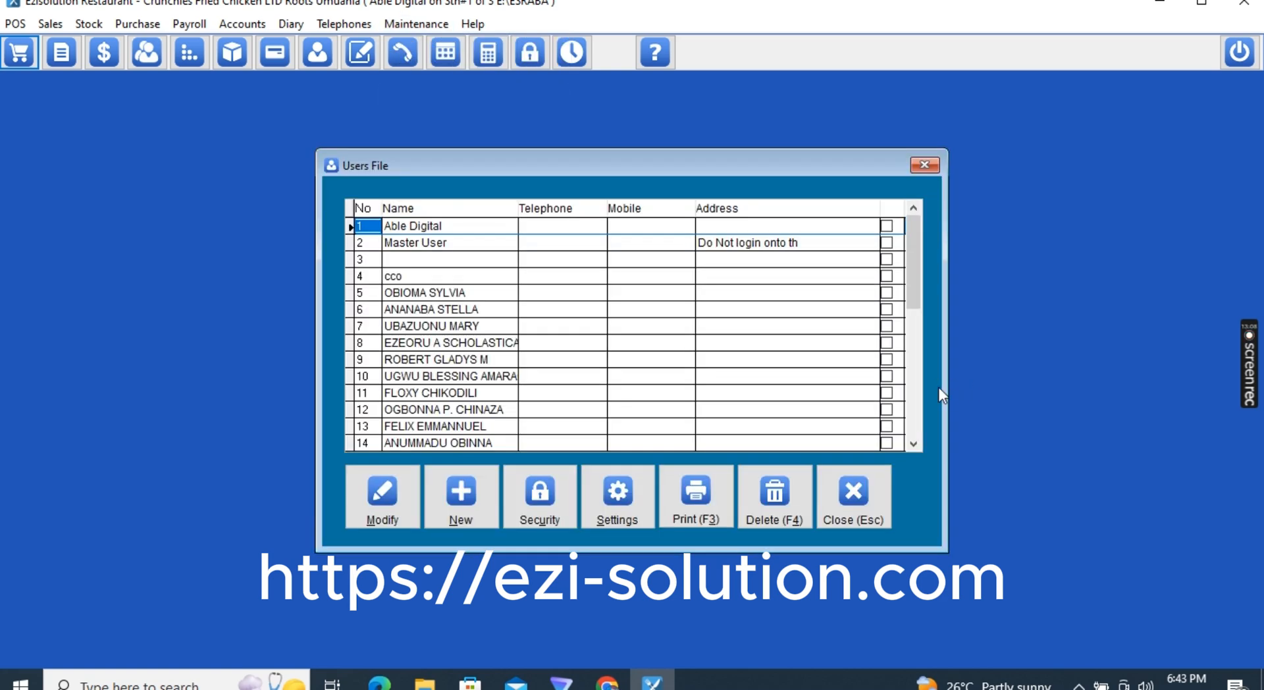
scroll(918, 395, "down", 9)
left_click(400, 325)
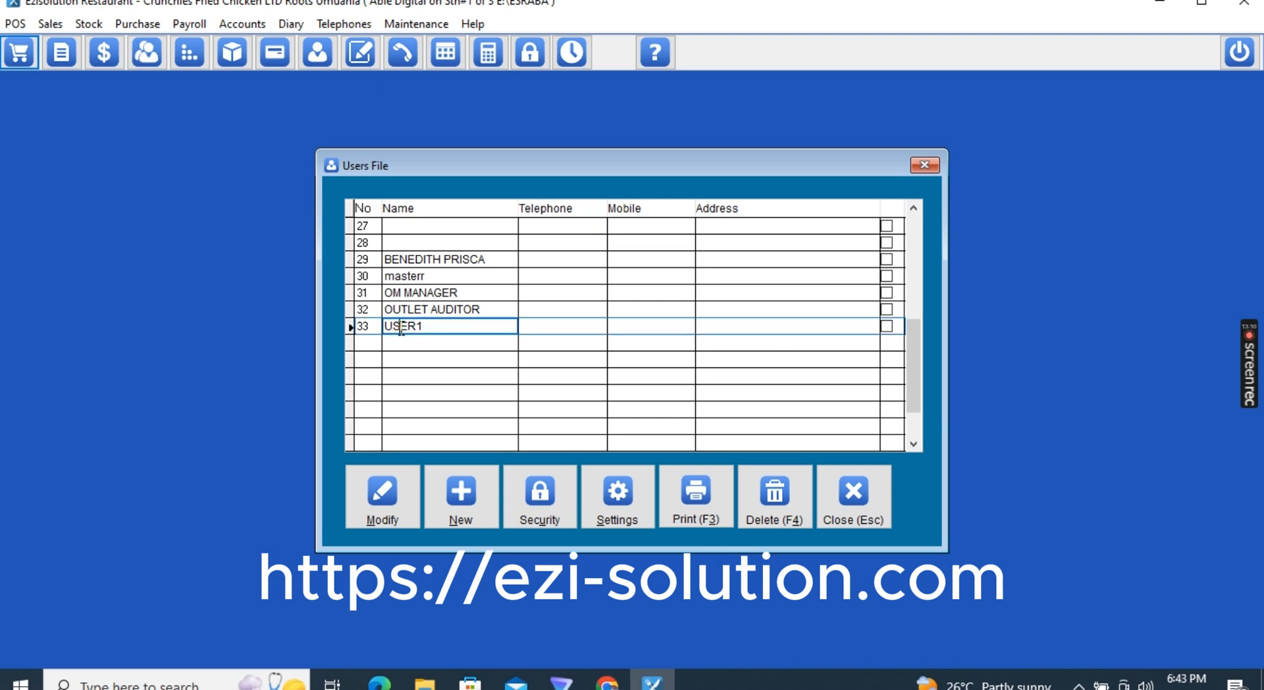
left_click(563, 510)
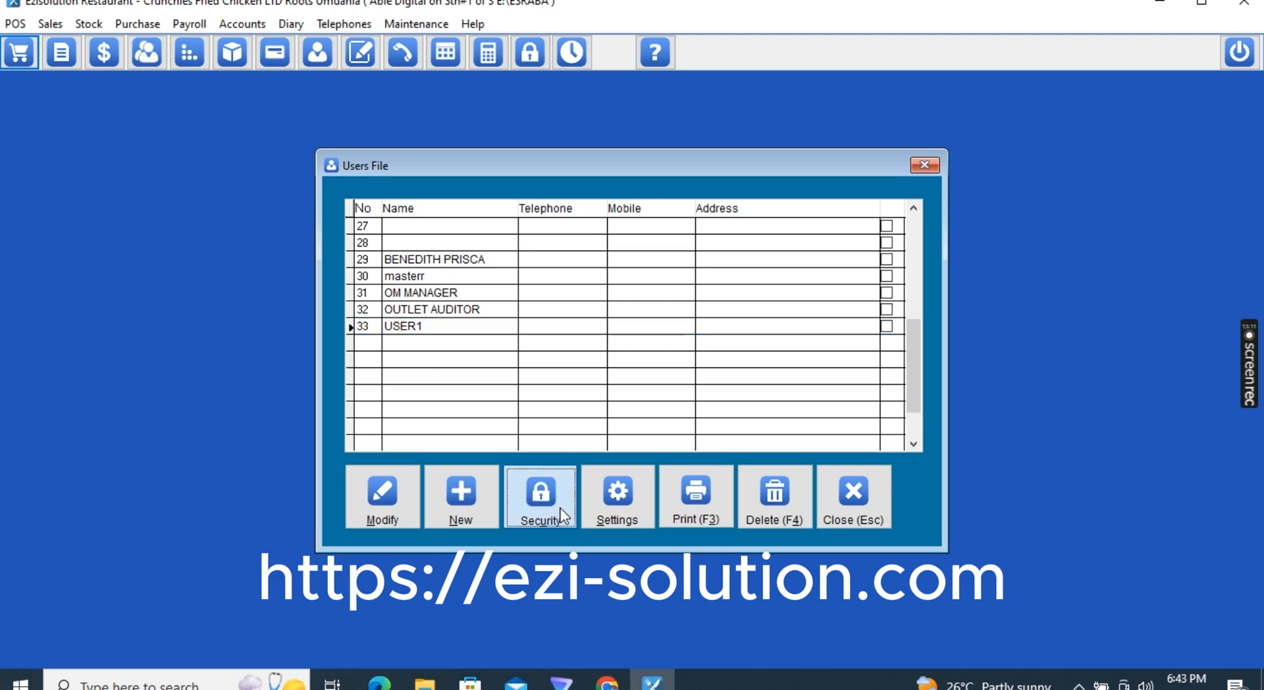
left_click(605, 513)
left_click(454, 117)
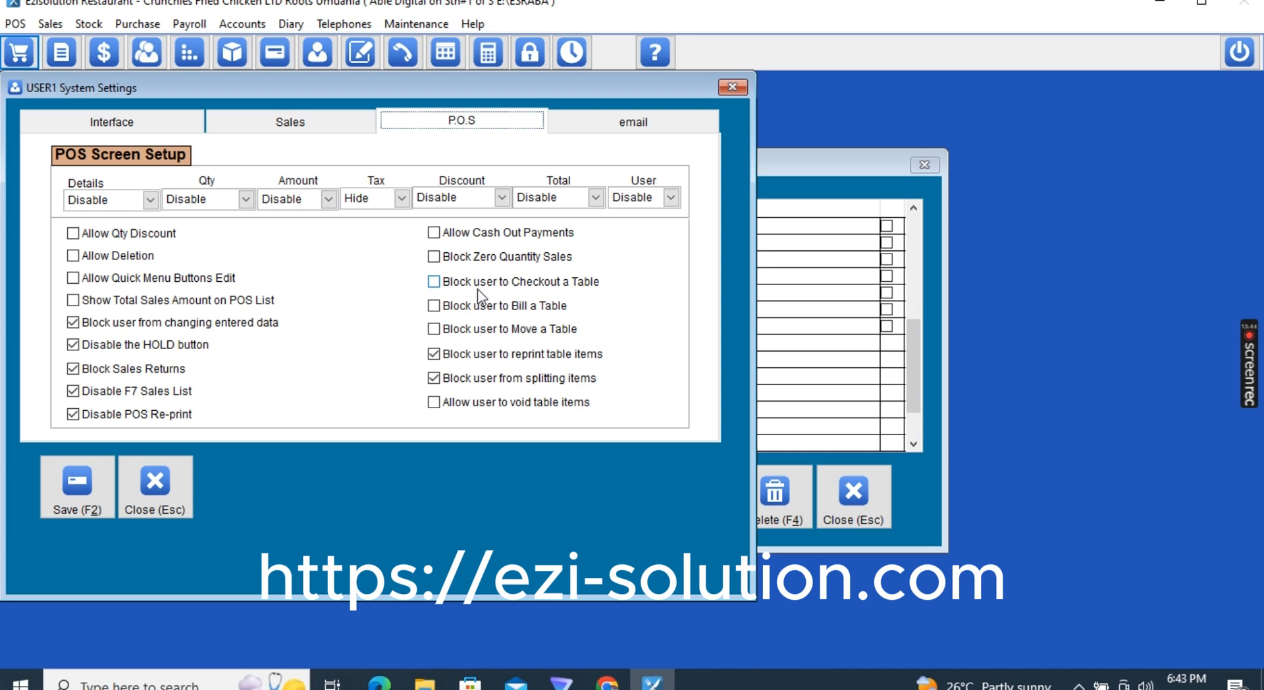
left_click(67, 495)
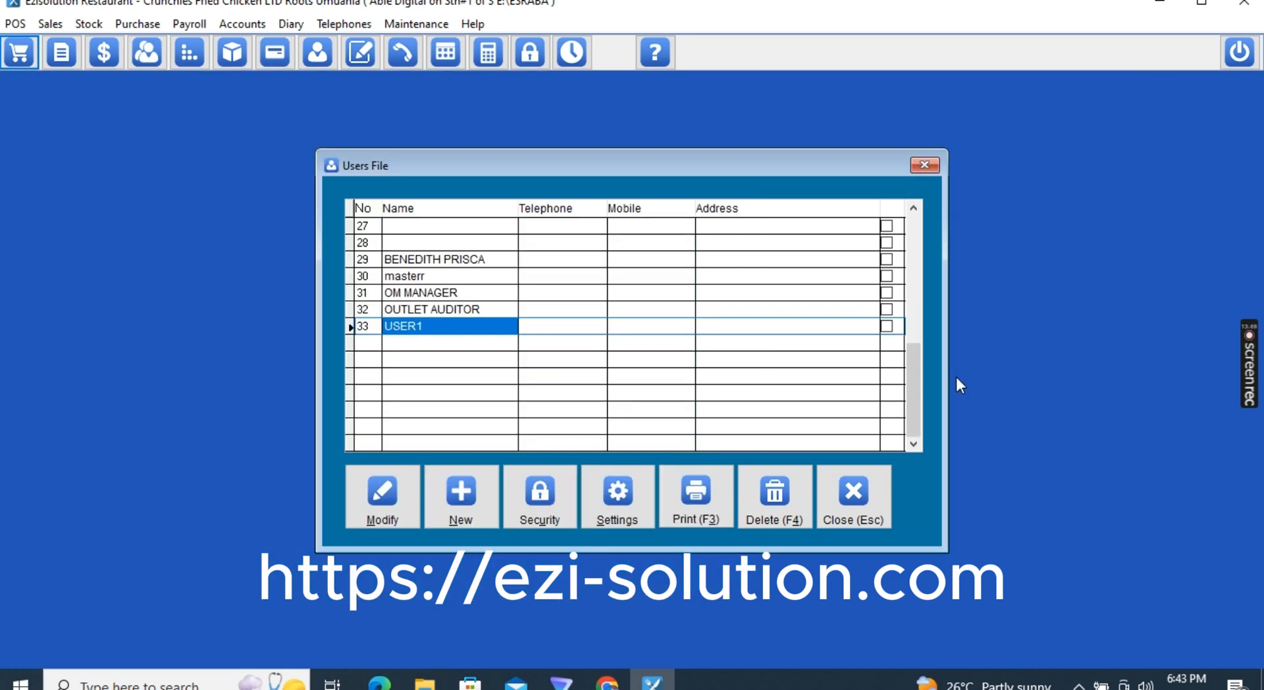
left_click(879, 503)
Log in as another user, try opening another user's table on POS, and dismiss the access-denied warning
left_click(531, 52)
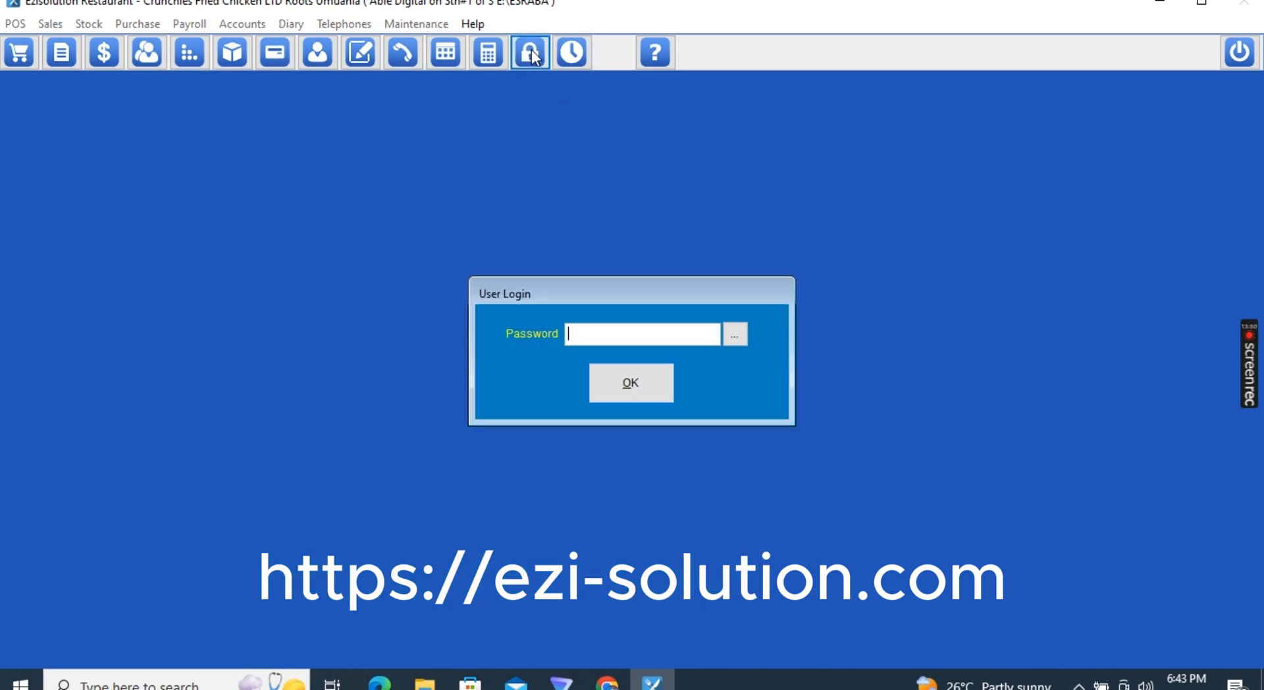
type("**")
key("Return")
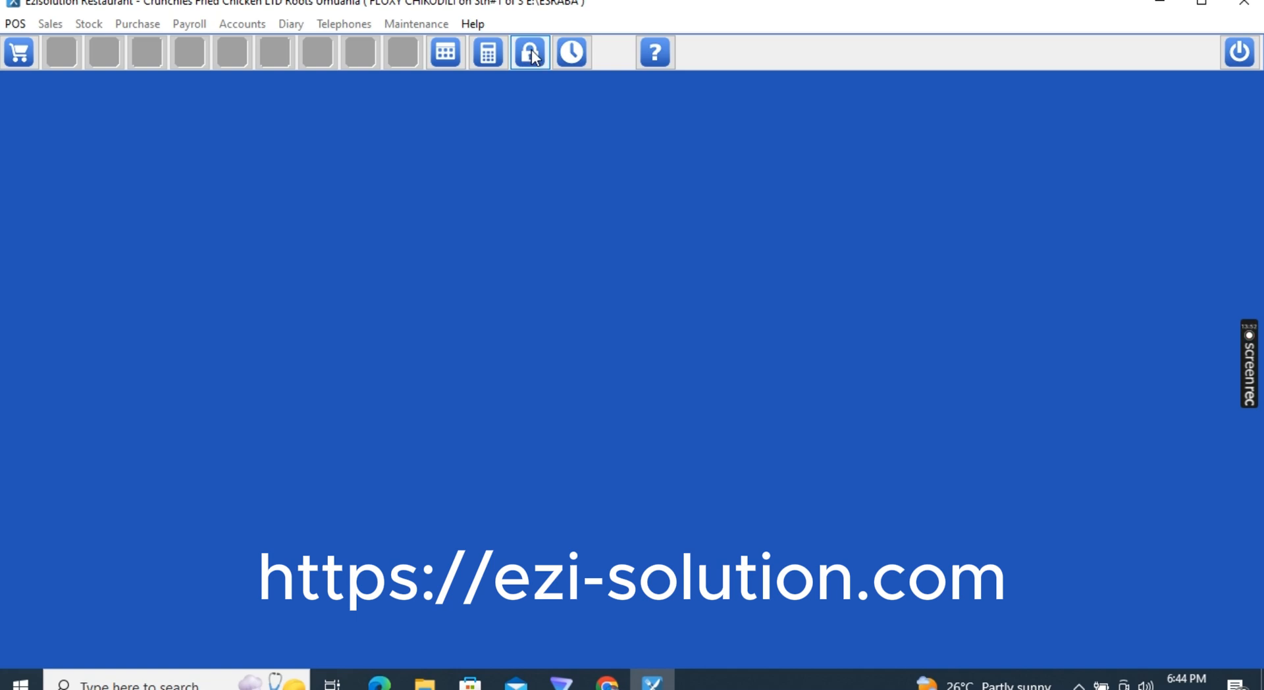
left_click(19, 52)
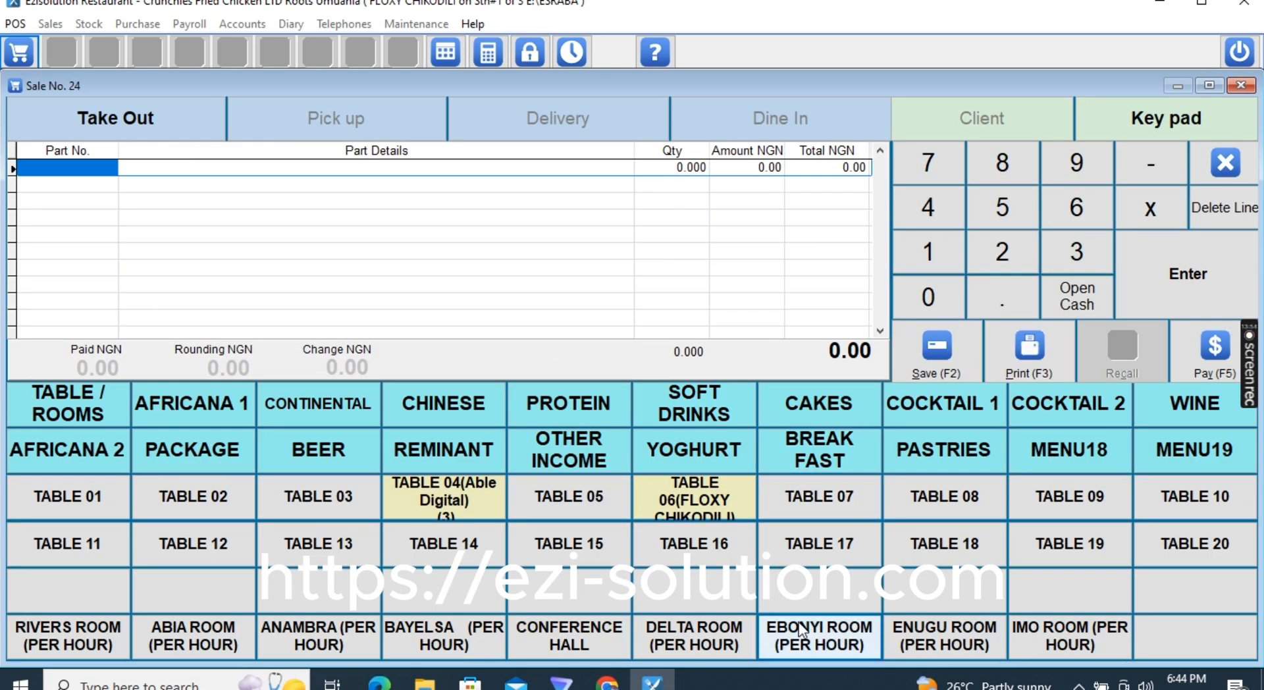
left_click(454, 497)
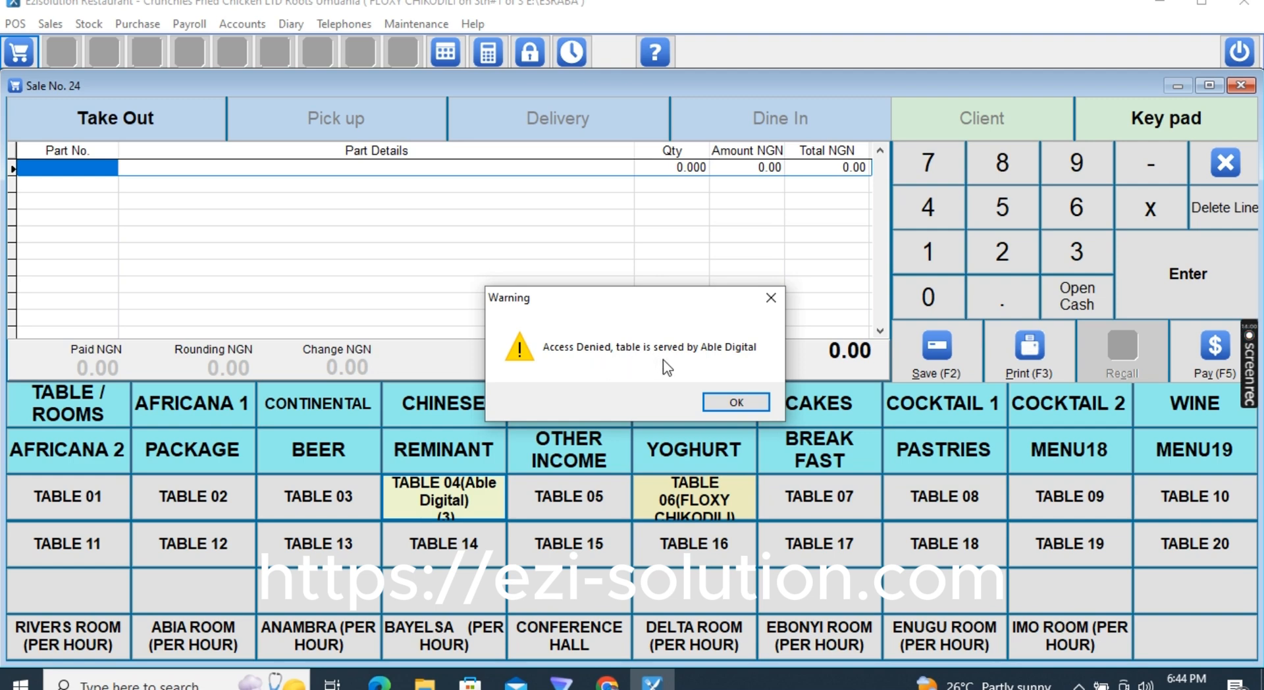
left_click(745, 407)
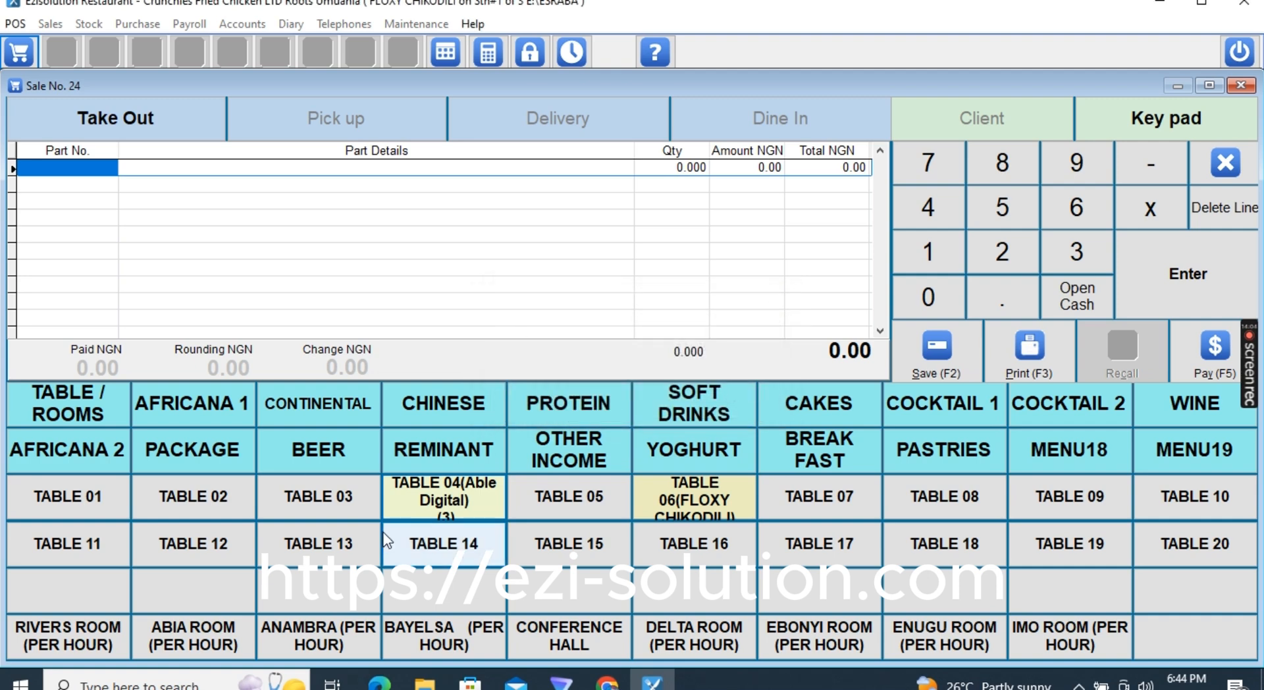
View the TABLE 06 order, close it, then close the POS-1 sales screen
left_click(703, 502)
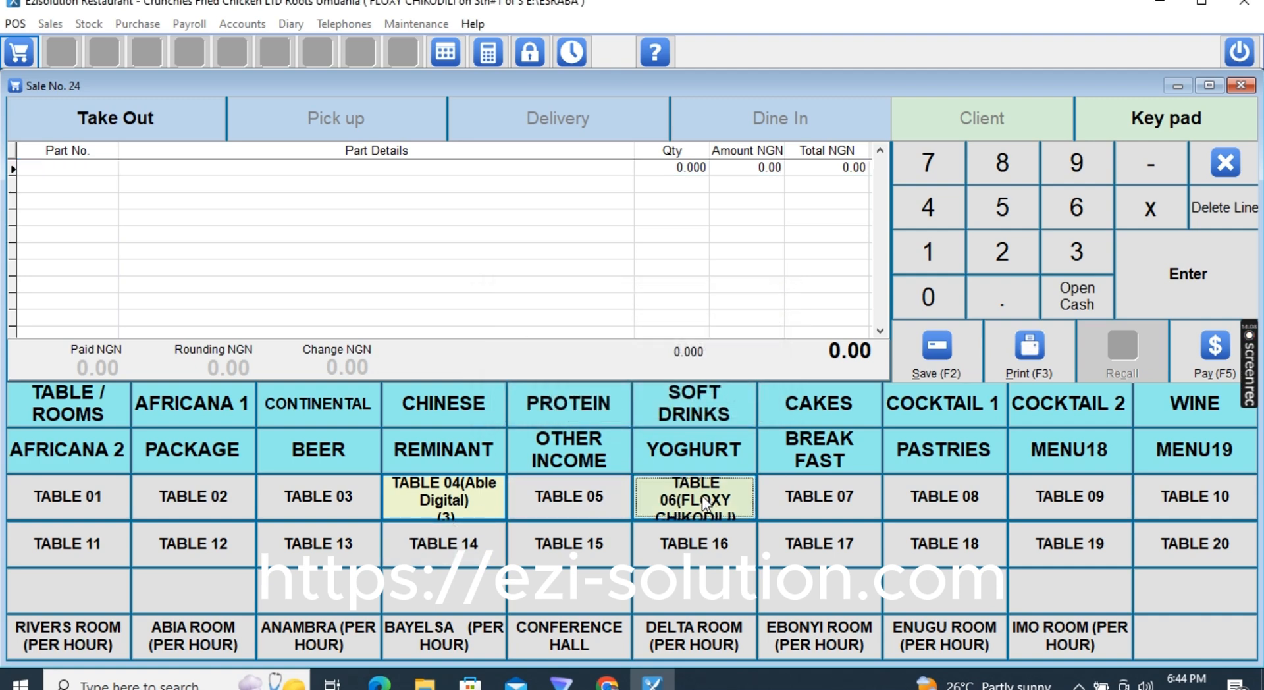
left_click(786, 575)
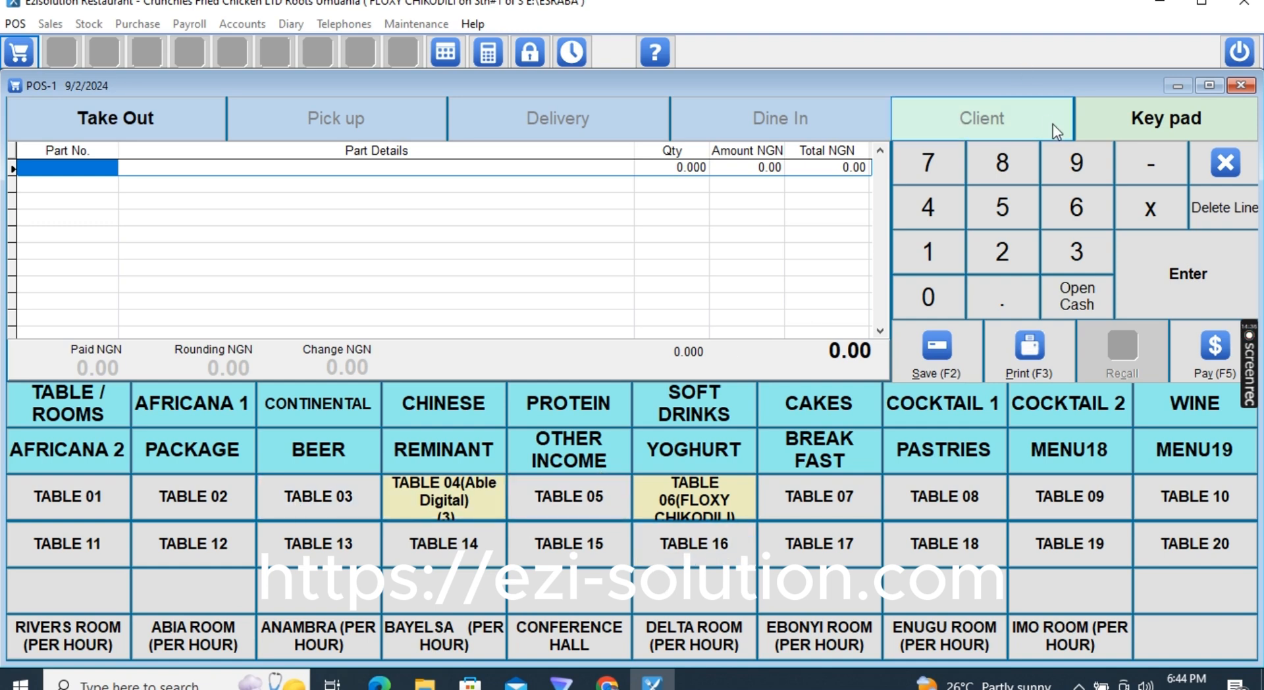
left_click(1224, 162)
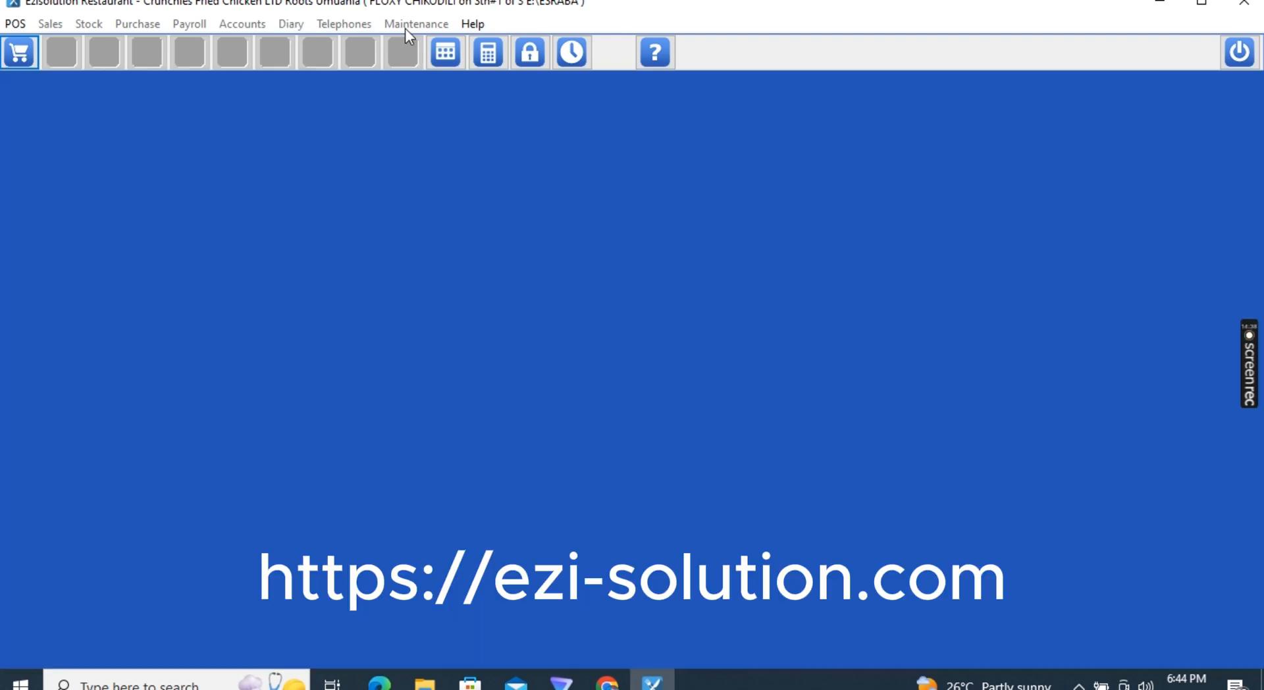
Lock the session and log back in with the user password
left_click(529, 58)
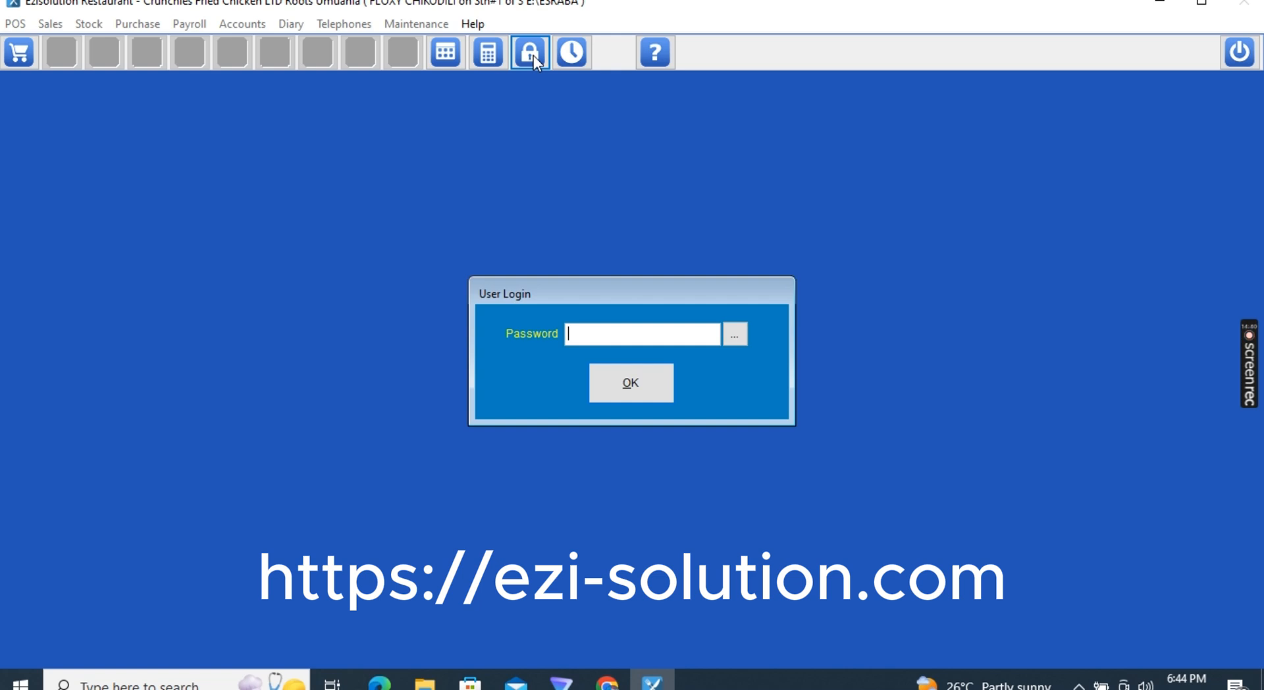
type("****************")
key("Return")
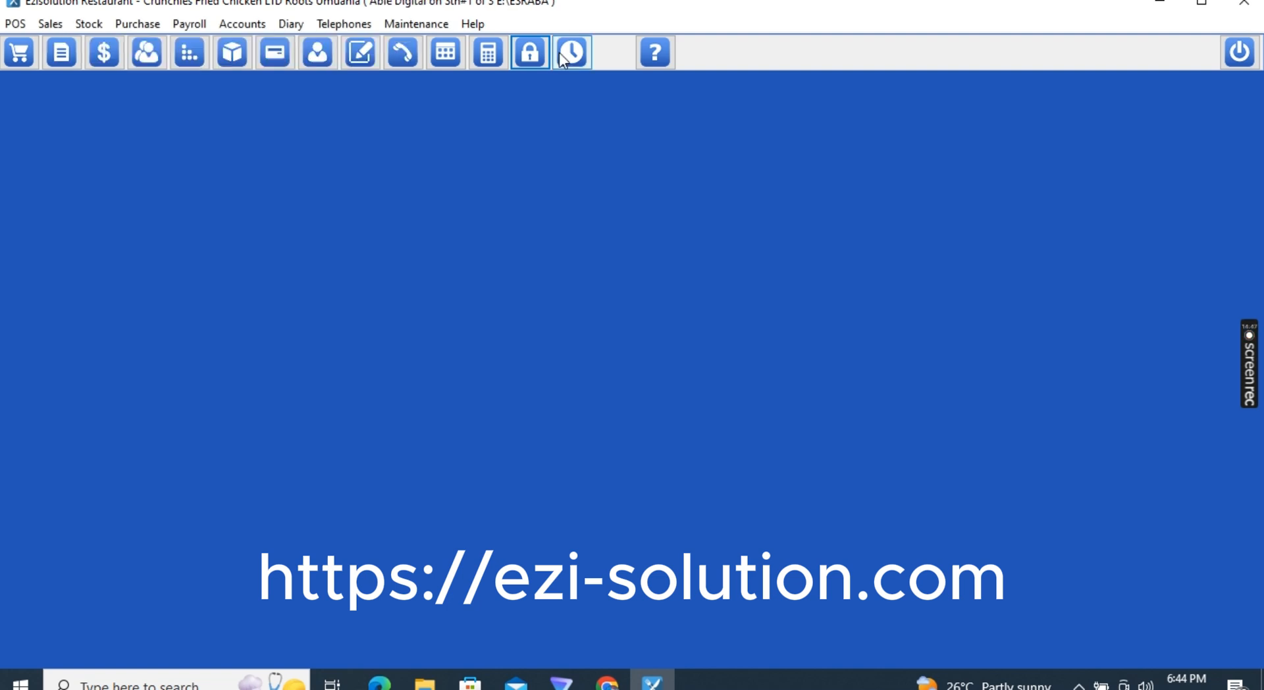
Add and save a new user named ACCOUNT in the Users File
left_click(399, 24)
left_click(423, 99)
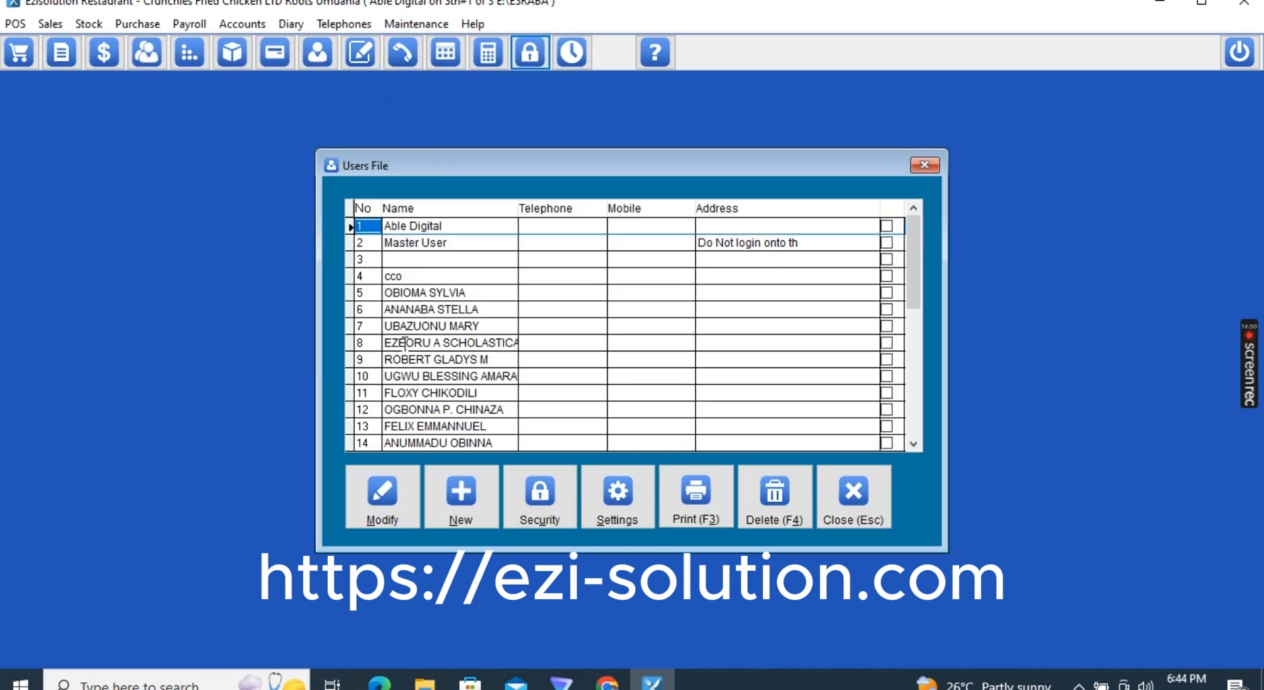
left_click(492, 517)
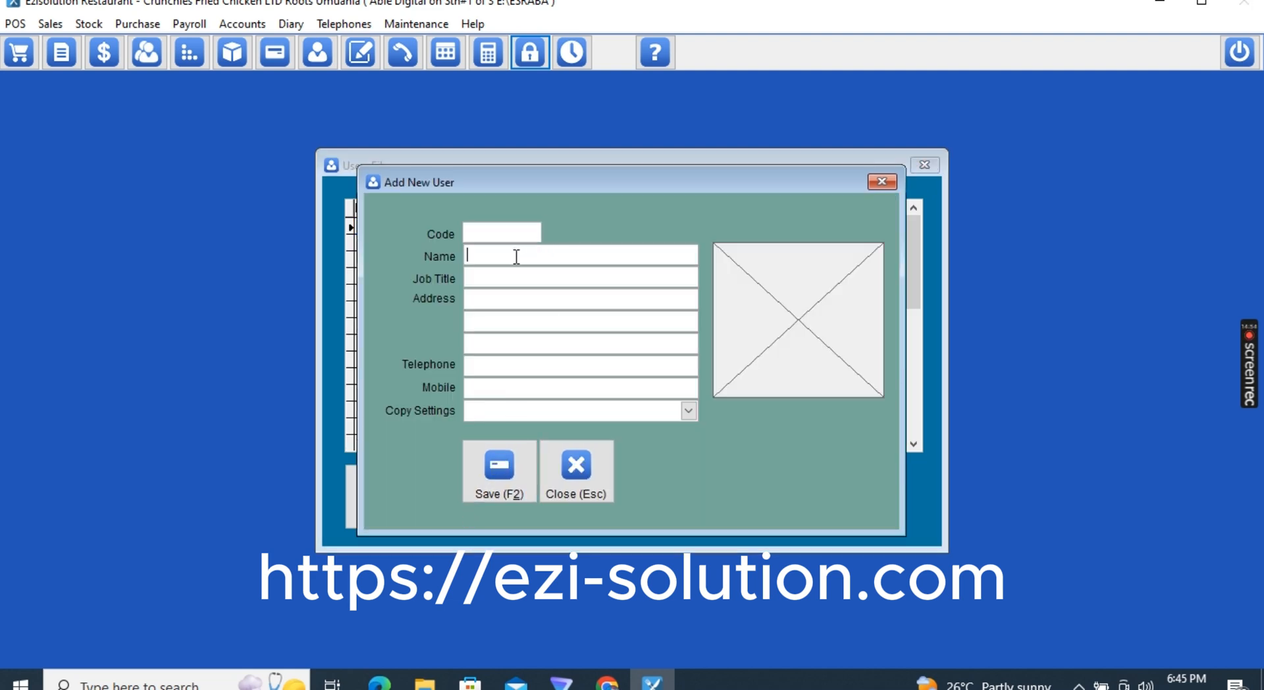
type("ACCOUNT")
left_click(498, 469)
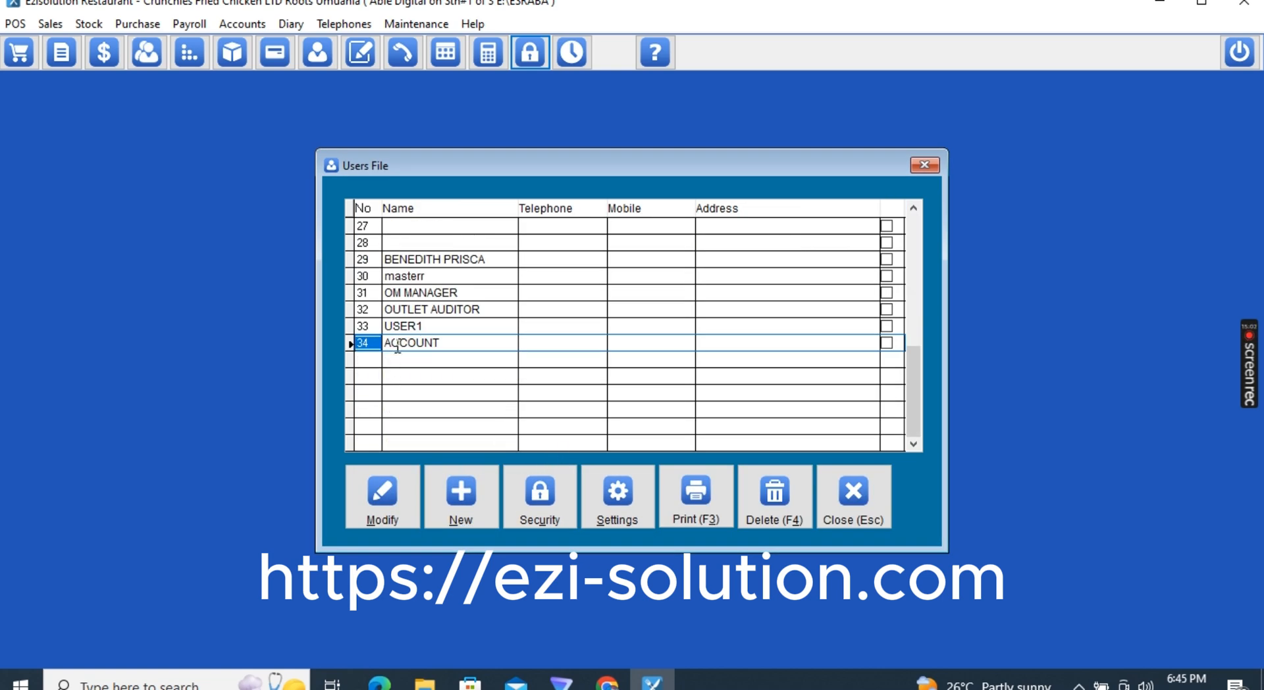
Open ACCOUNT's security settings and set POS access to 3 and Point of Sale to 1
left_click(538, 508)
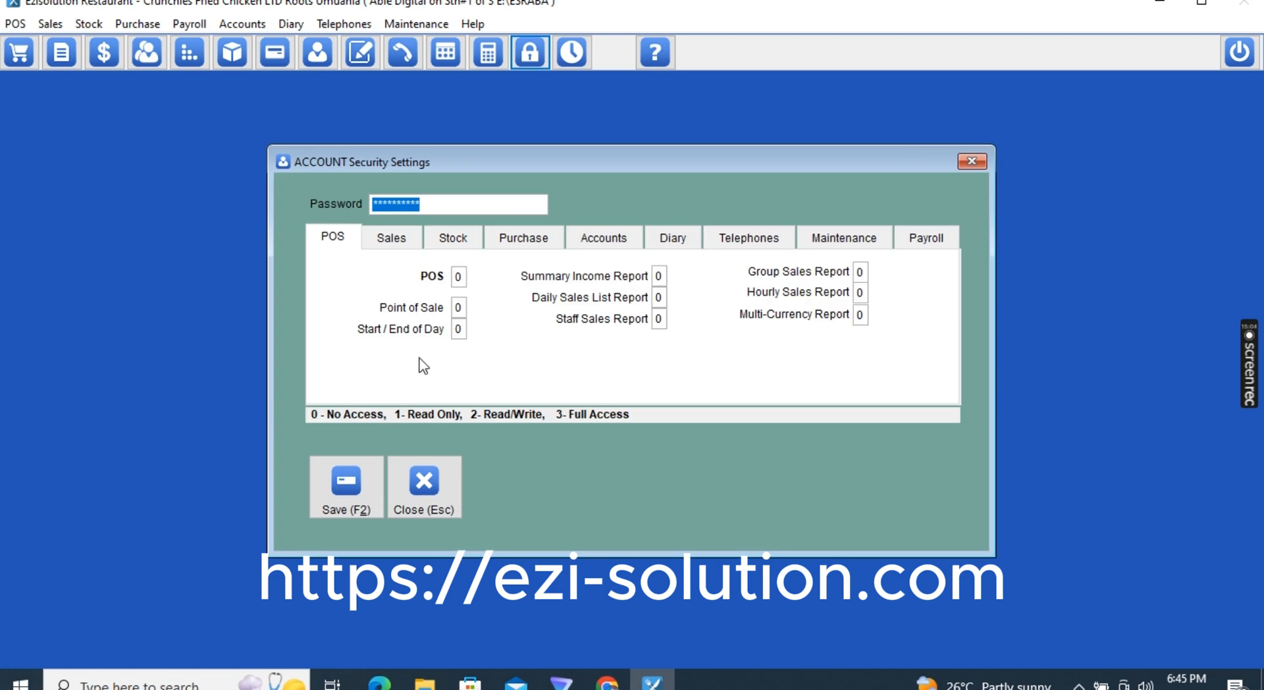
left_click(459, 275)
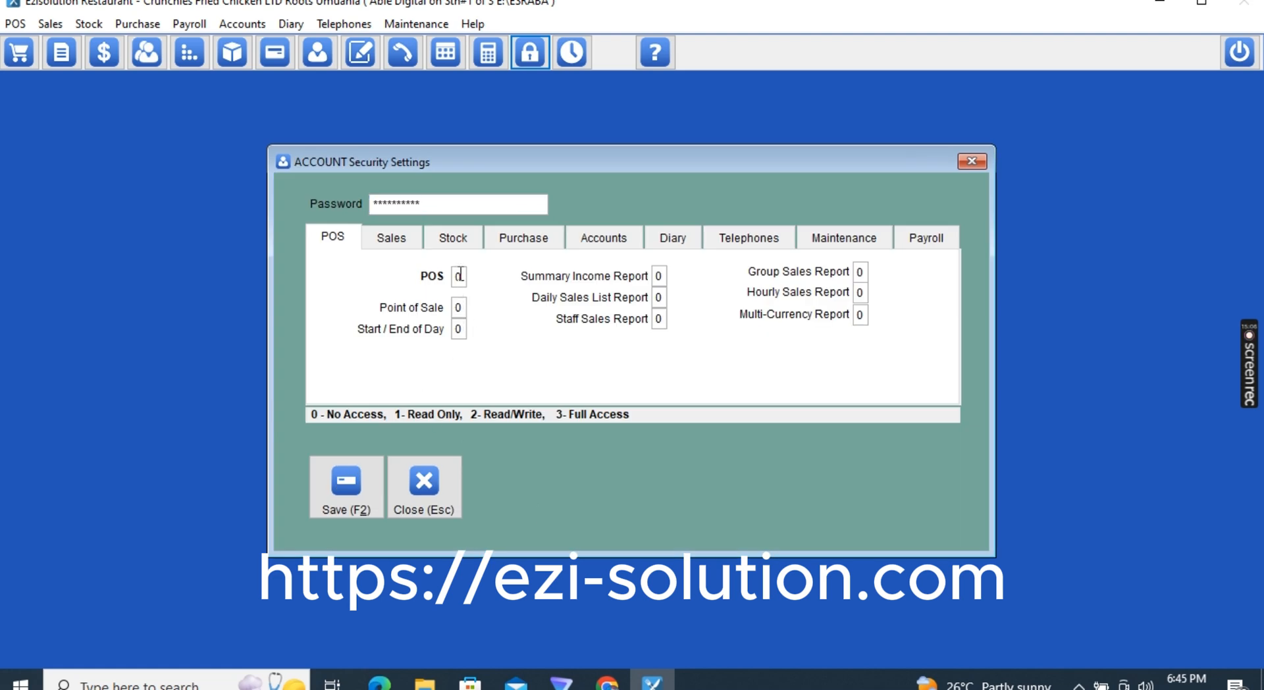
type("3")
left_click(459, 277)
key("Tab")
type("1")
type("3333333")
left_click(389, 240)
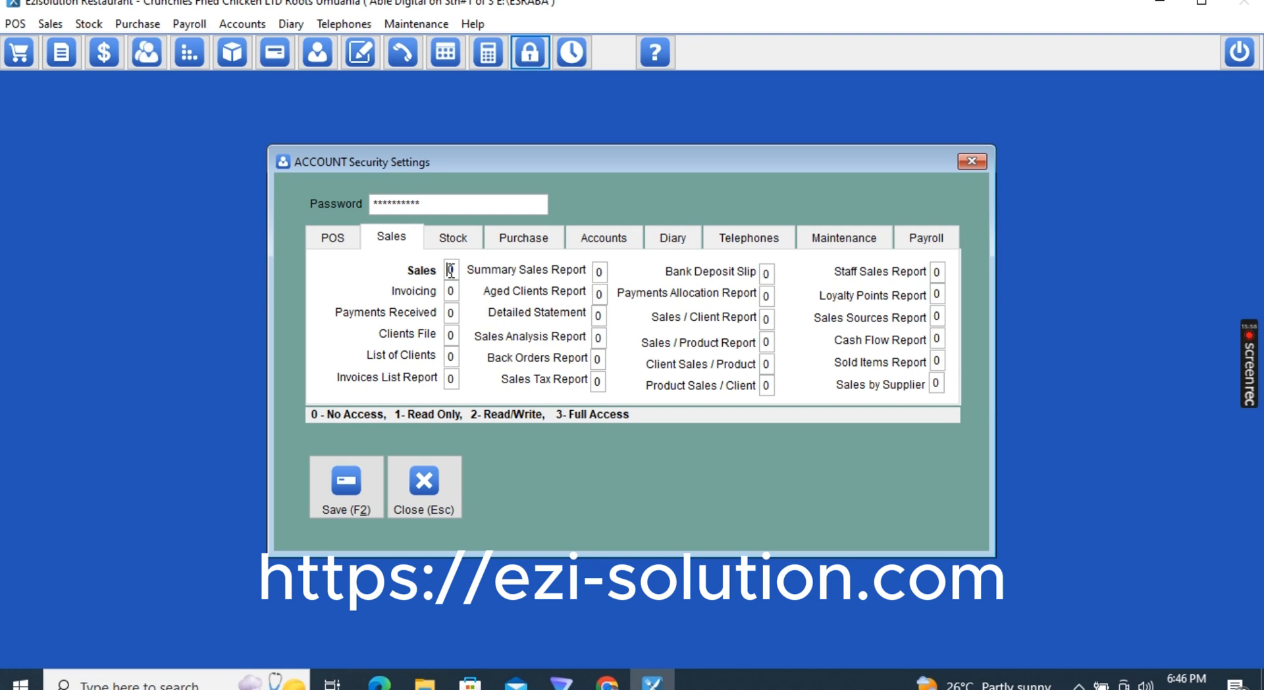
left_click(349, 238)
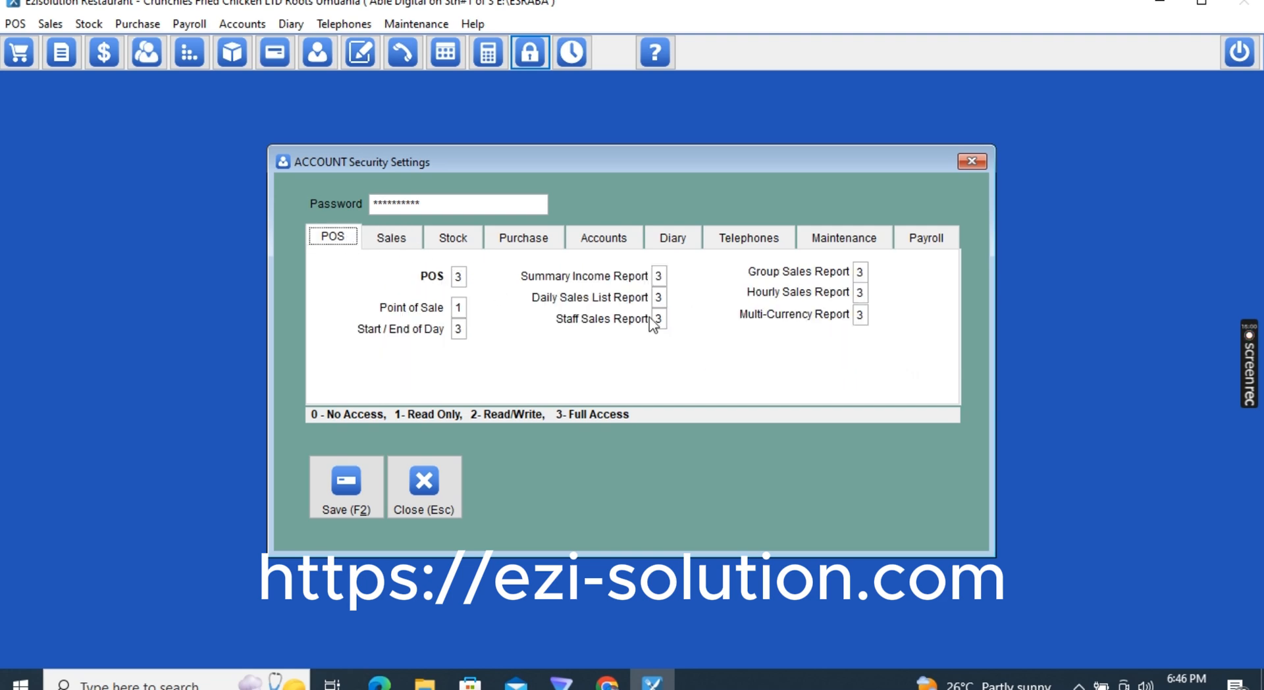
Set Start/End of Day and reports to 2, Daily Sales List Report to 3, Group Sales Report 2
left_click(459, 329)
type("2222222")
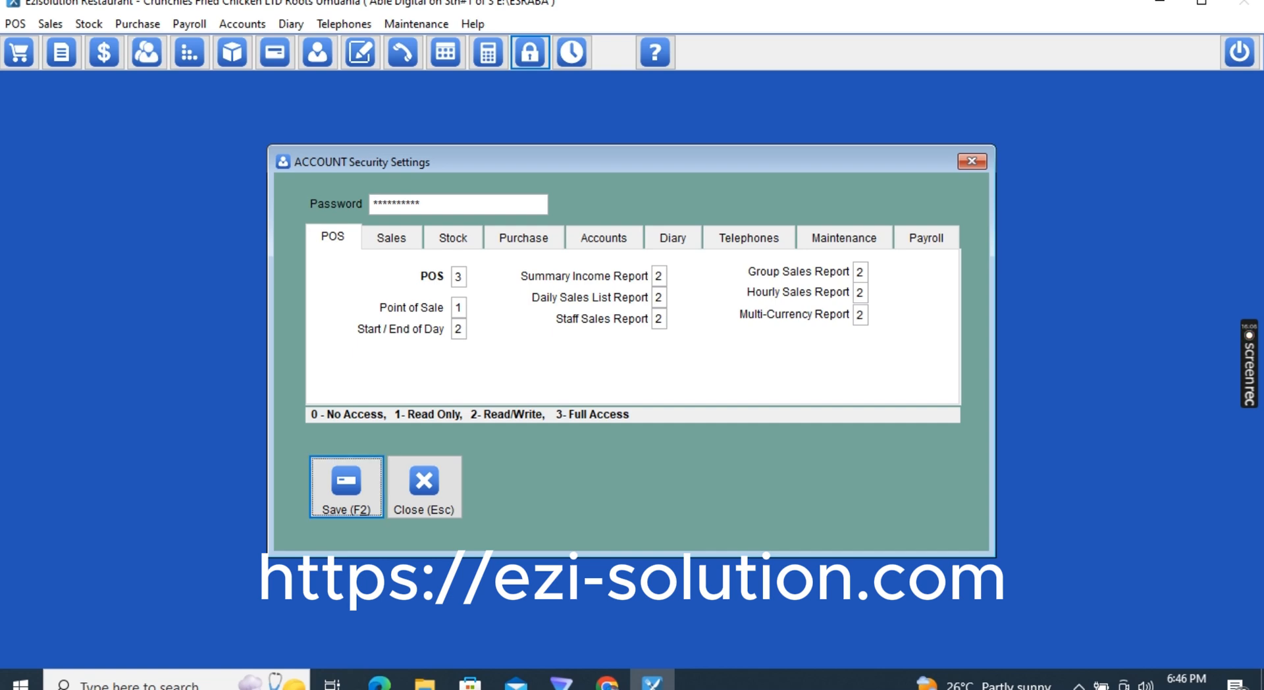
left_click(662, 300)
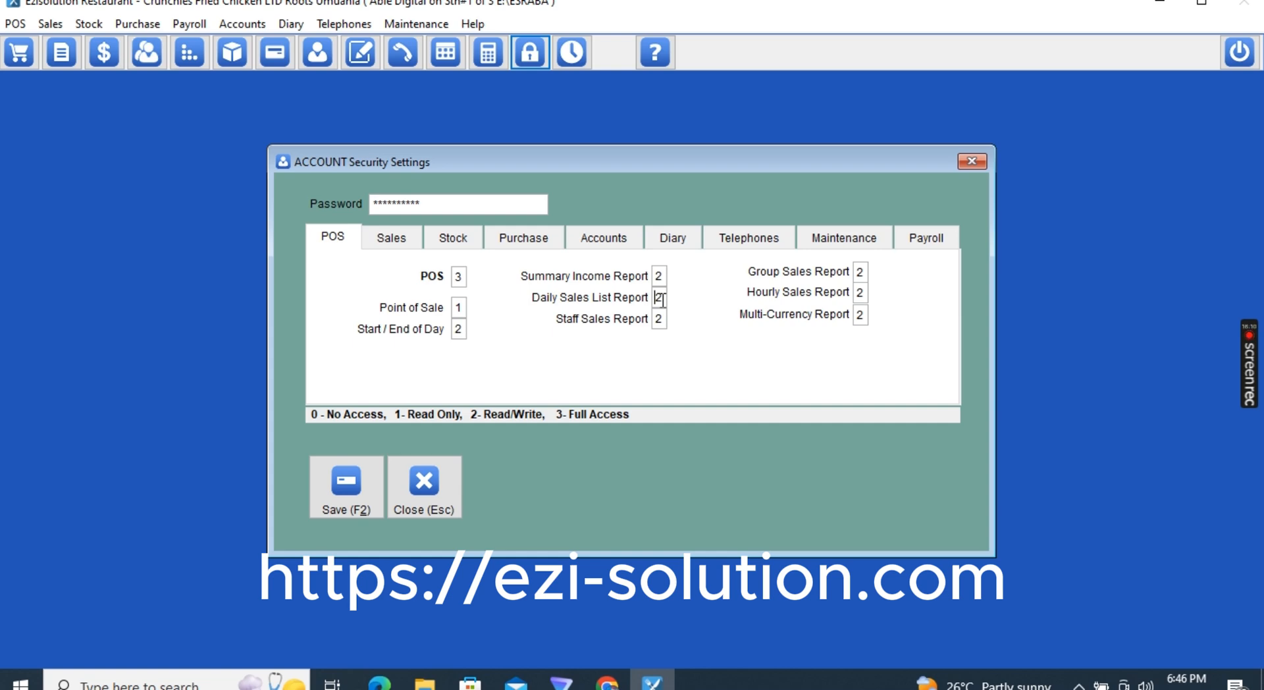
type("3")
left_click(862, 275)
type("33")
left_click(858, 274)
type("2")
left_click(403, 241)
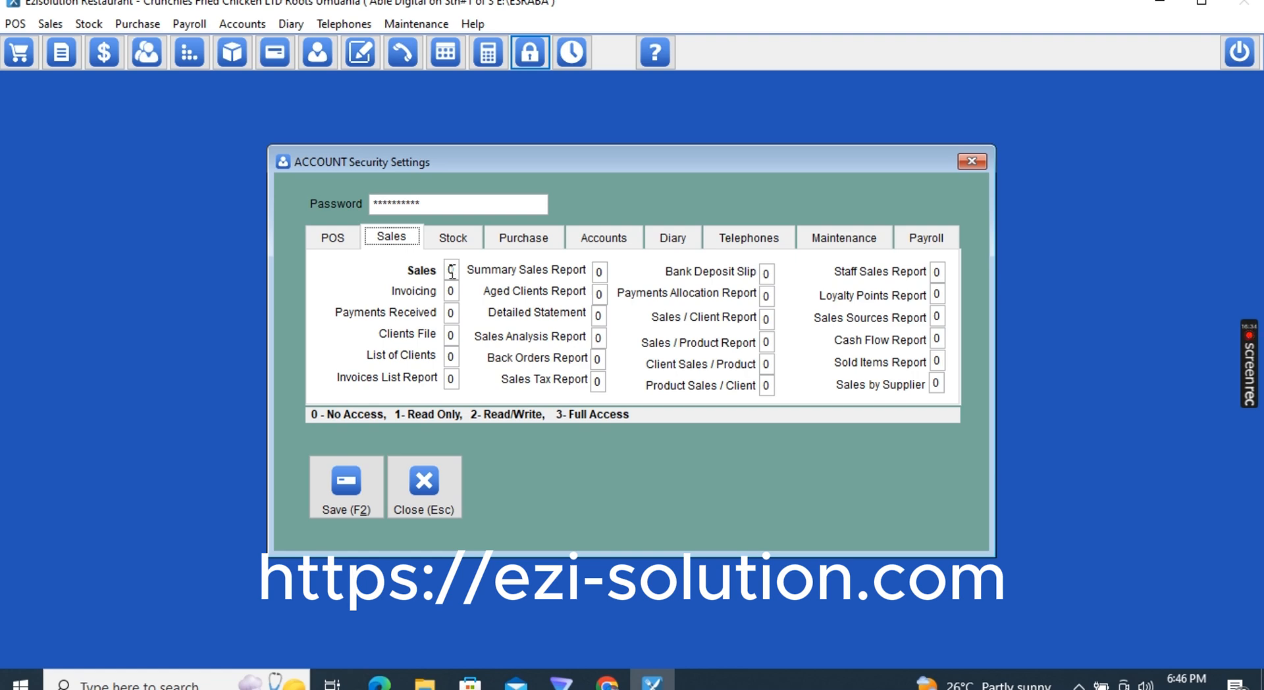
Set ACCOUNT's Sales, Invoicing and Payments Received to 1, Invoices List Report 2, other reports 3
left_click(451, 312)
type("1")
left_click(452, 272)
type("1")
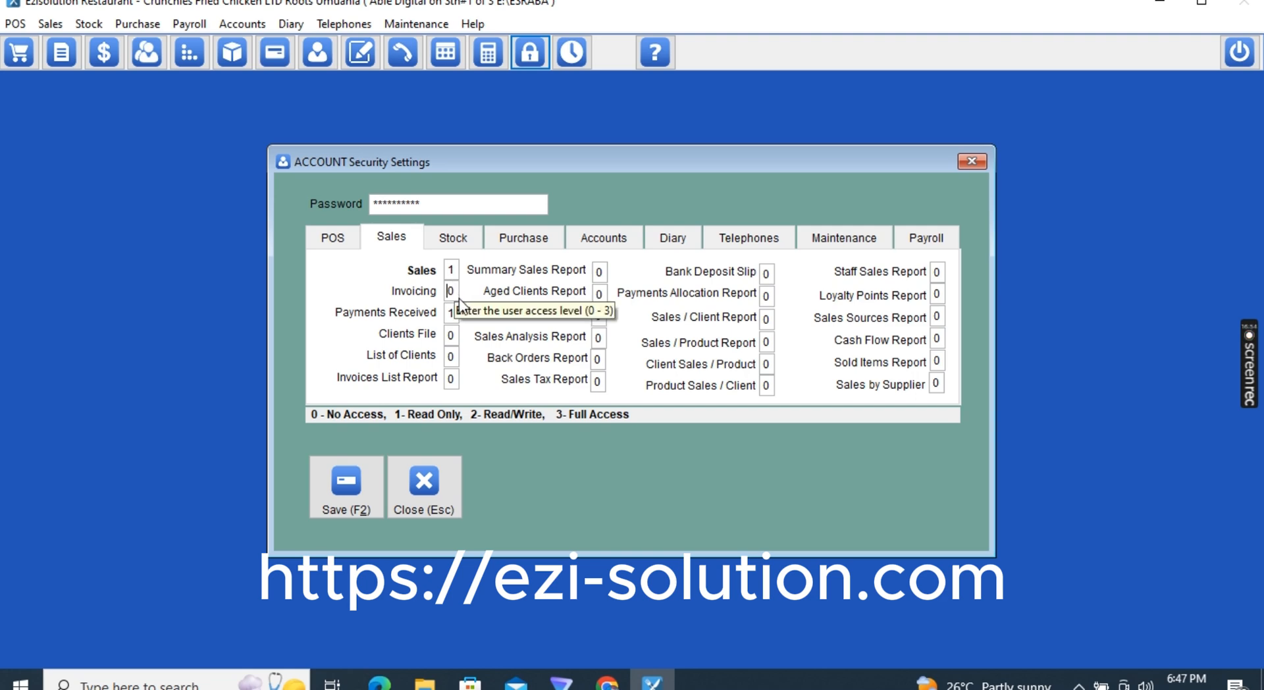
type("1")
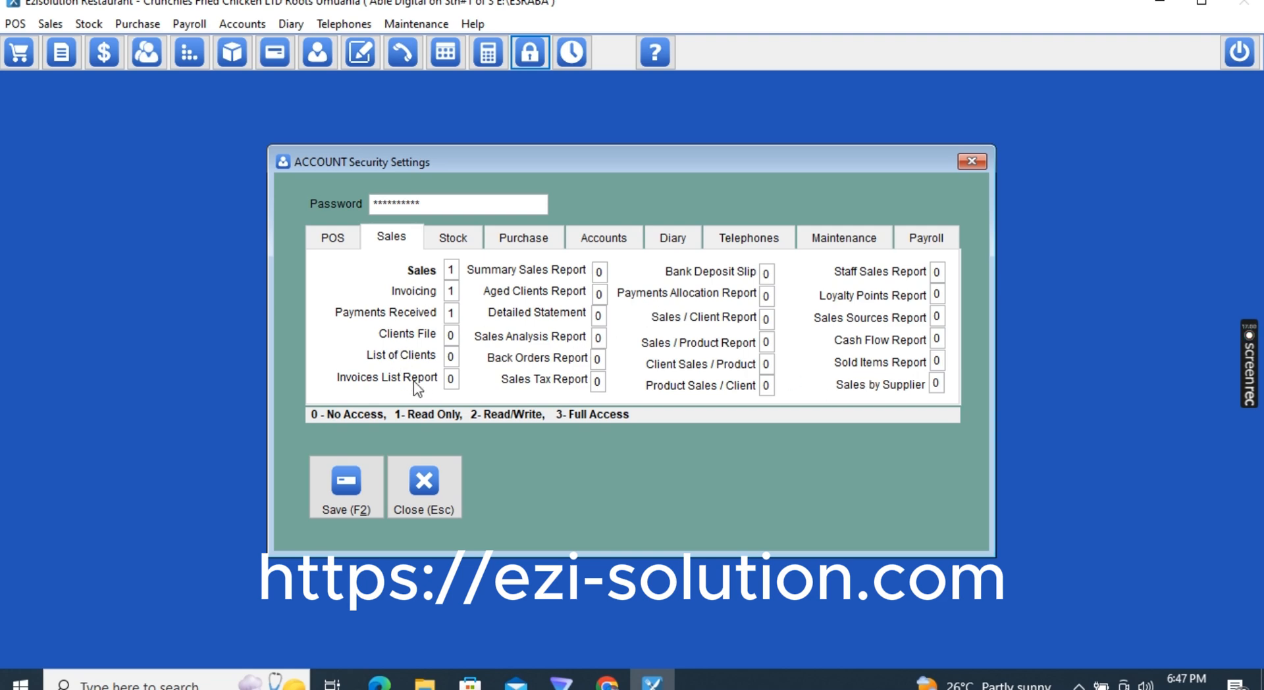
left_click(454, 380)
type("1")
left_click(451, 380)
type("2")
type("3333333333333333")
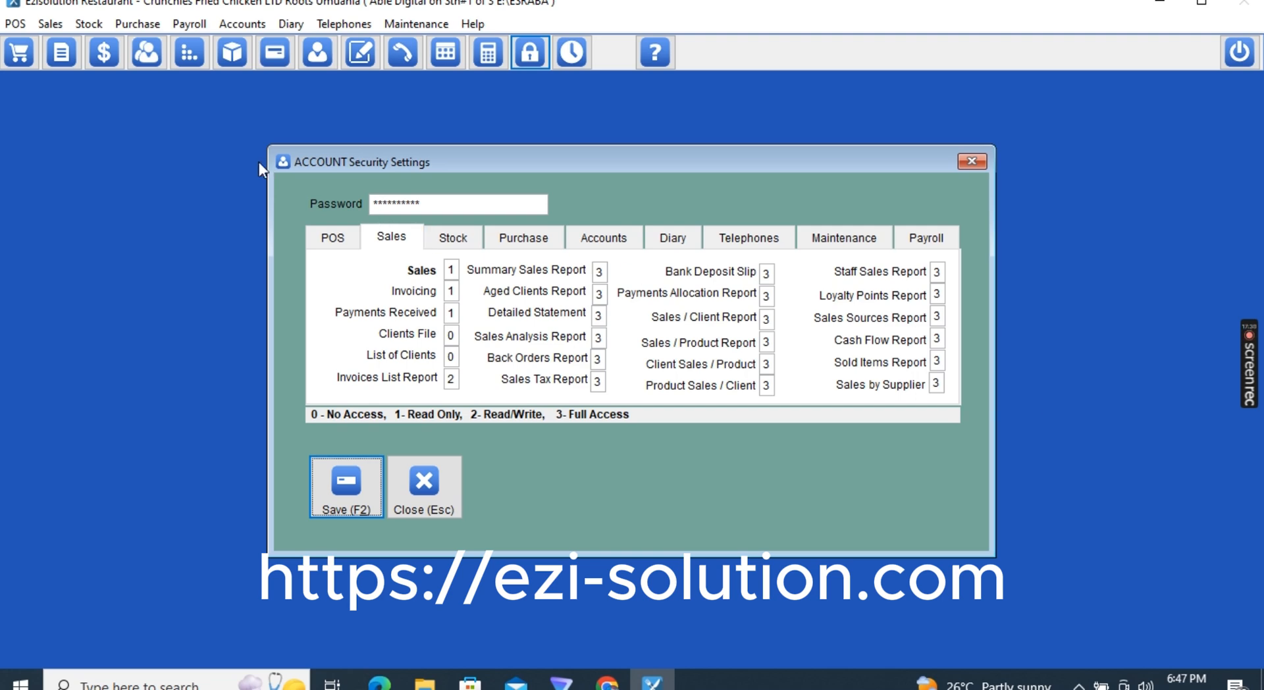
Recheck ACCOUNT's POS, Point of Sale and Purchase levels, then save the security settings
left_click(323, 248)
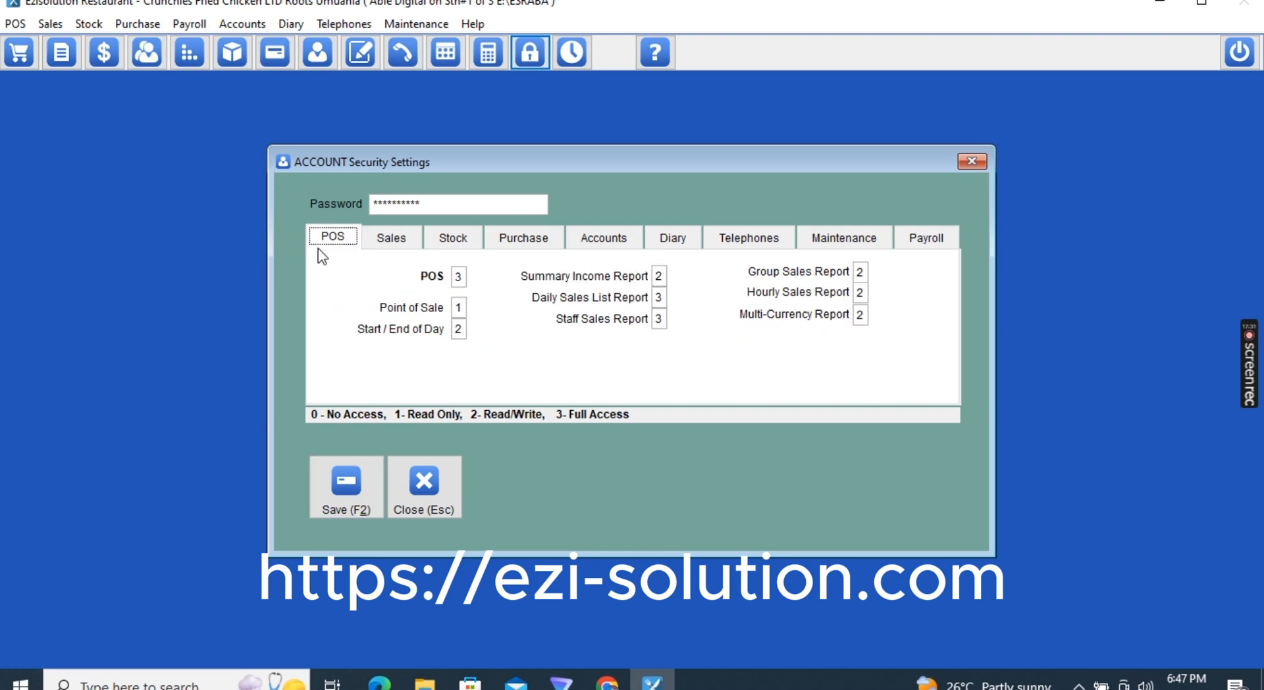
left_click(455, 281)
left_click(458, 309)
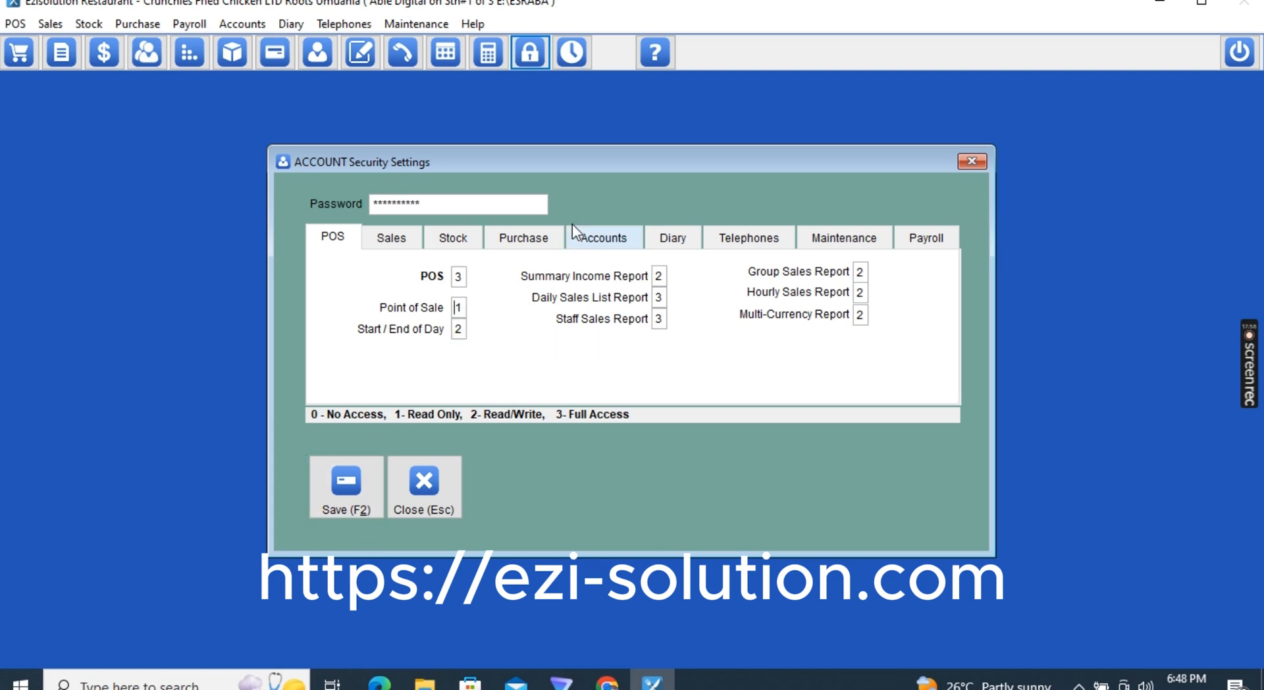
left_click(521, 239)
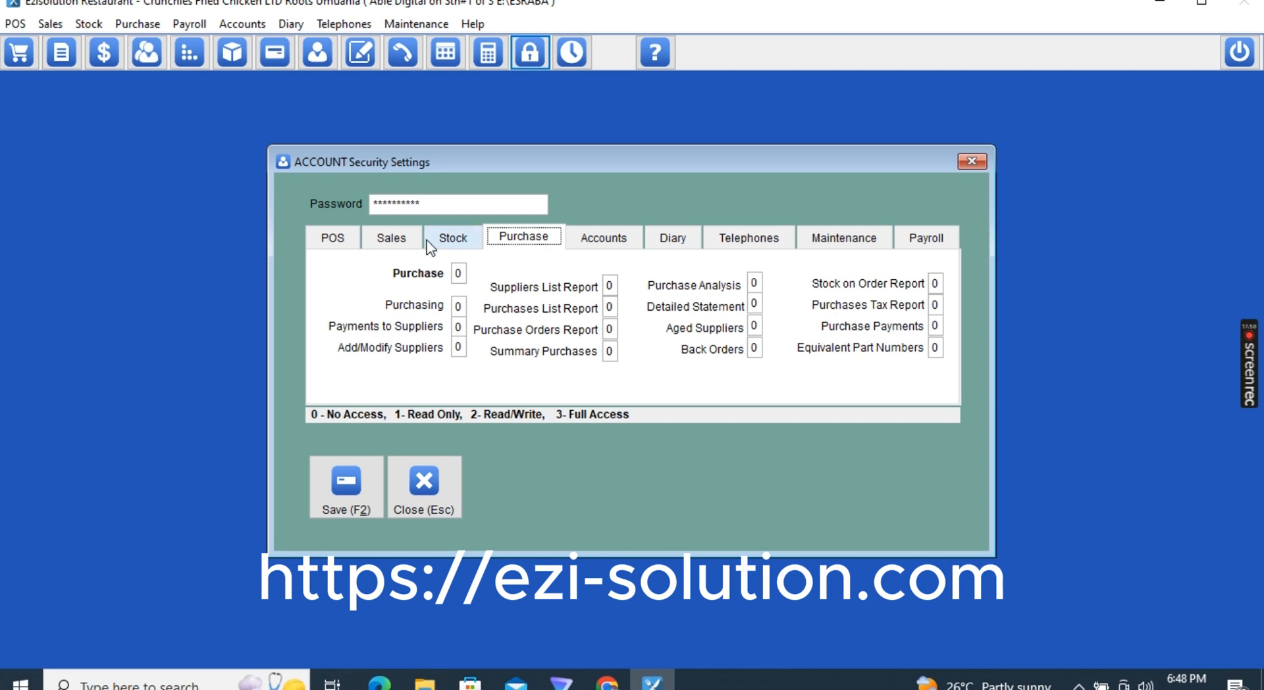
left_click(391, 238)
left_click(337, 239)
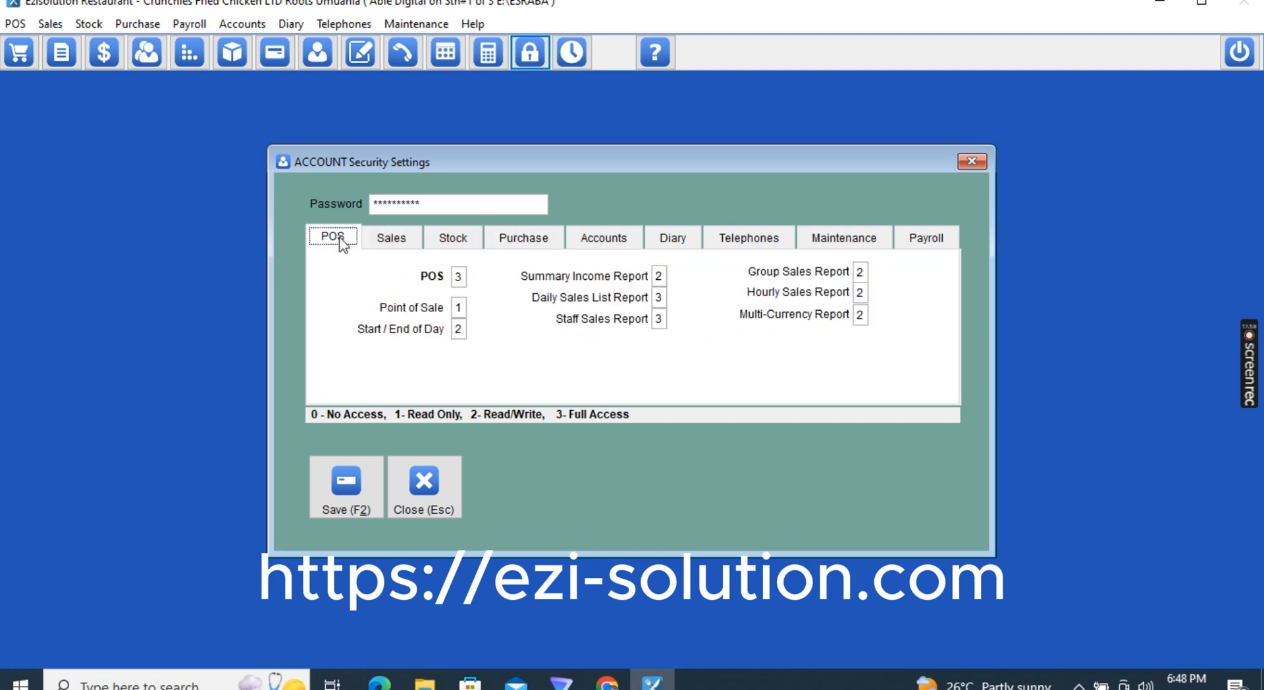
left_click(462, 307)
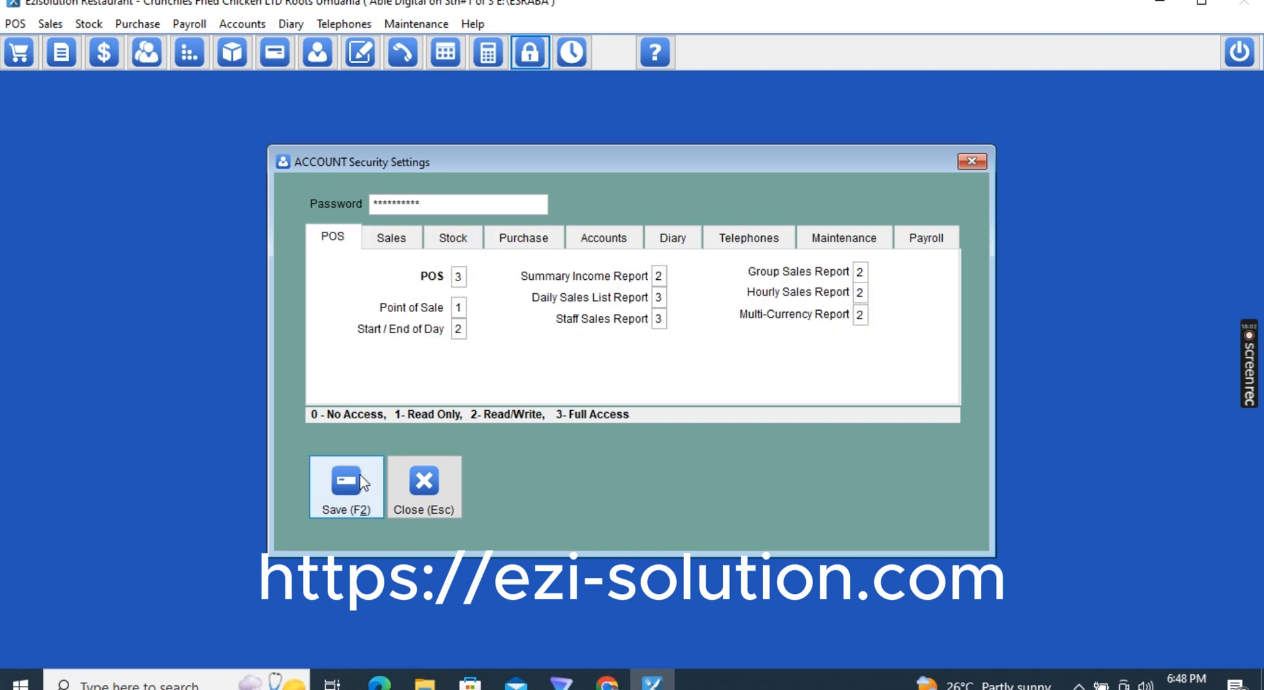
left_click(347, 492)
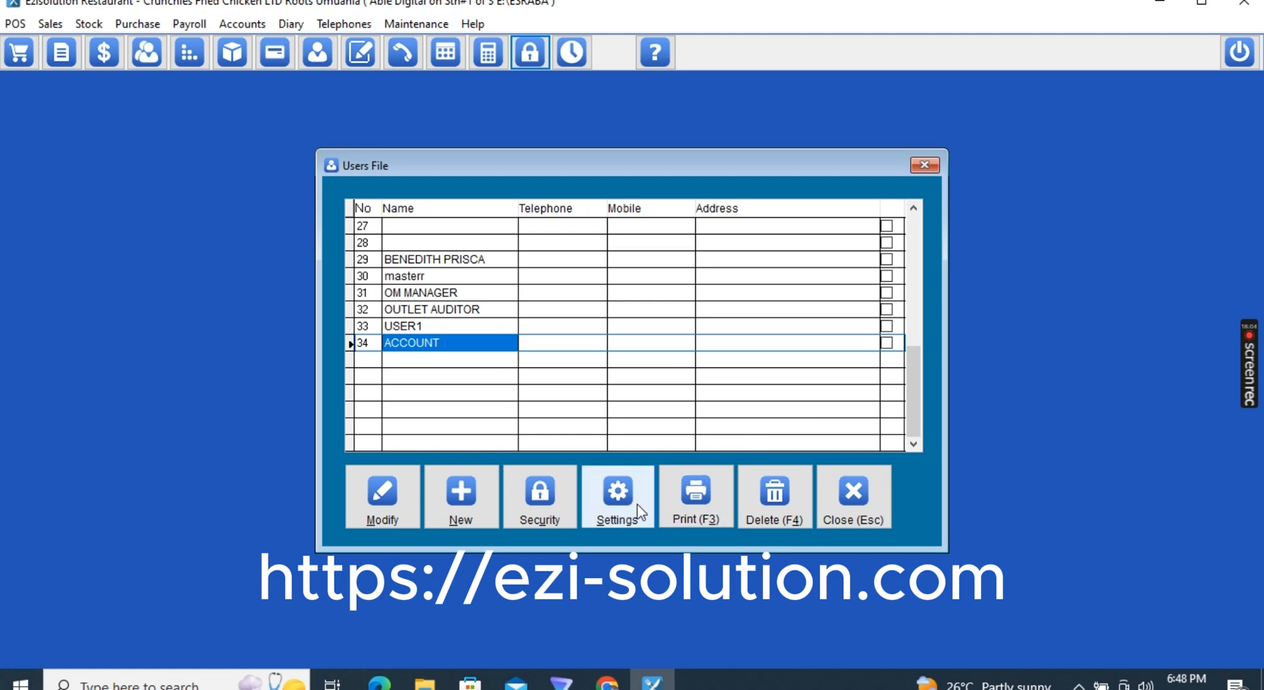
In ACCOUNT's system settings, stop the user changing invoice dates and prices
left_click(619, 502)
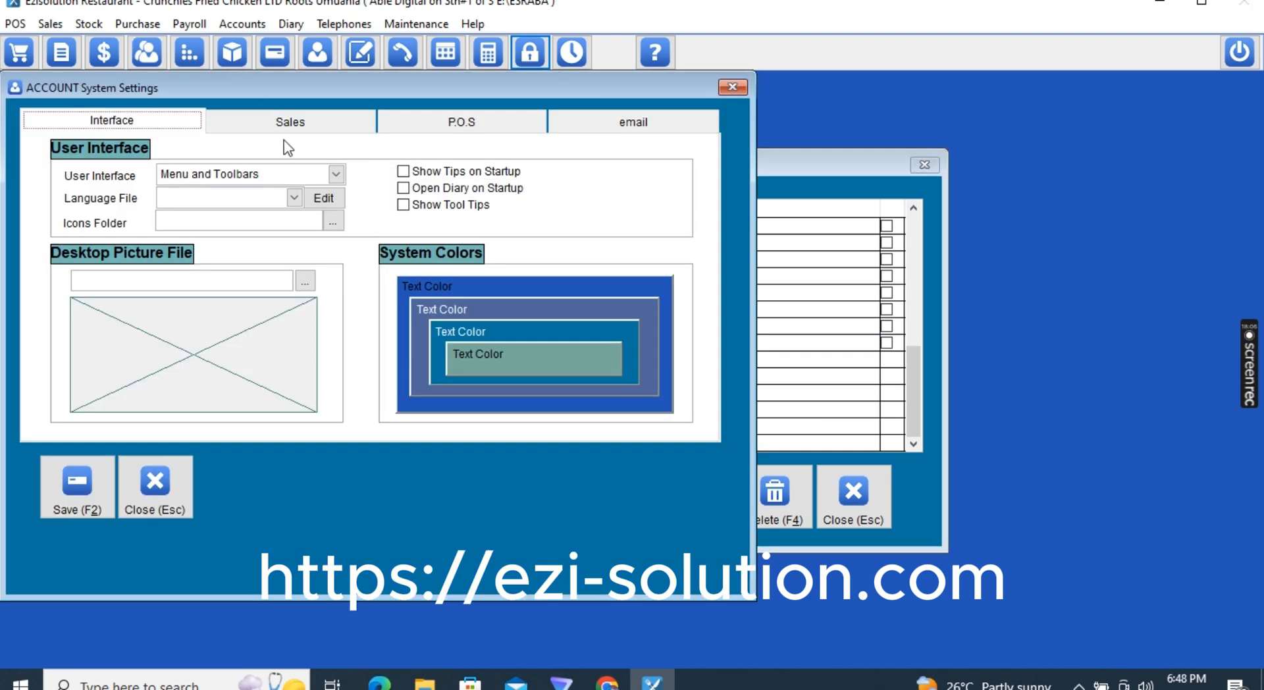
left_click(274, 117)
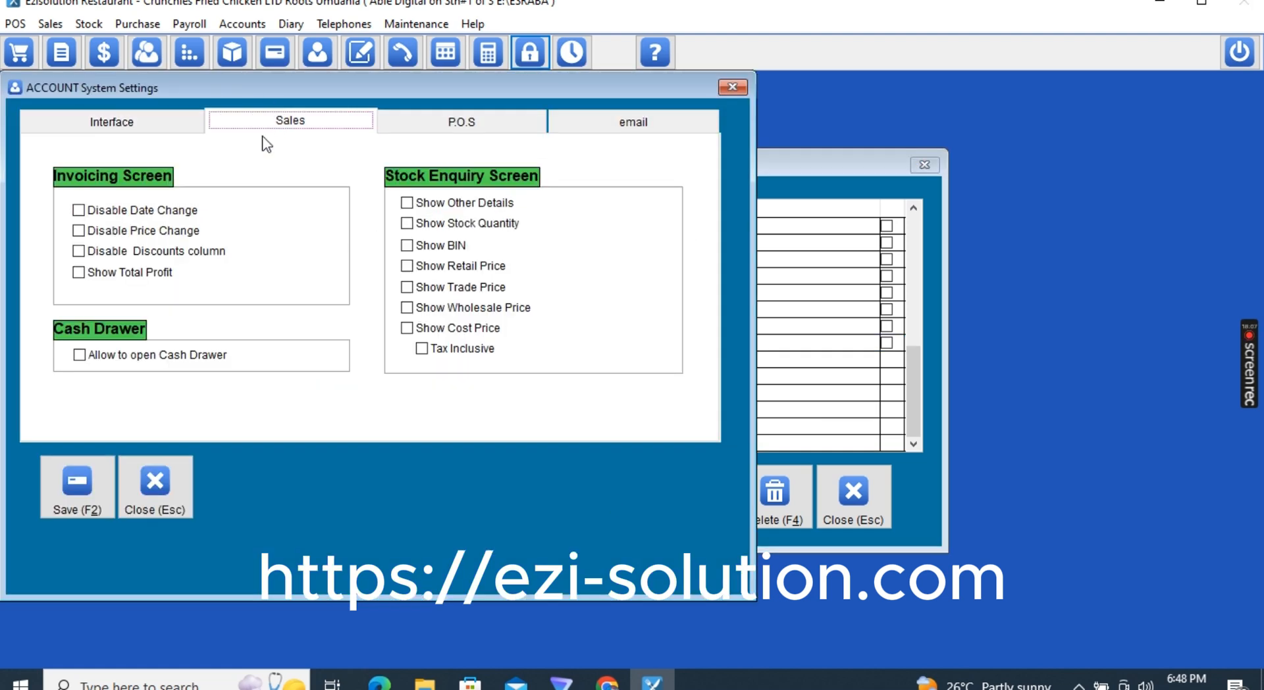
left_click(132, 209)
left_click(123, 232)
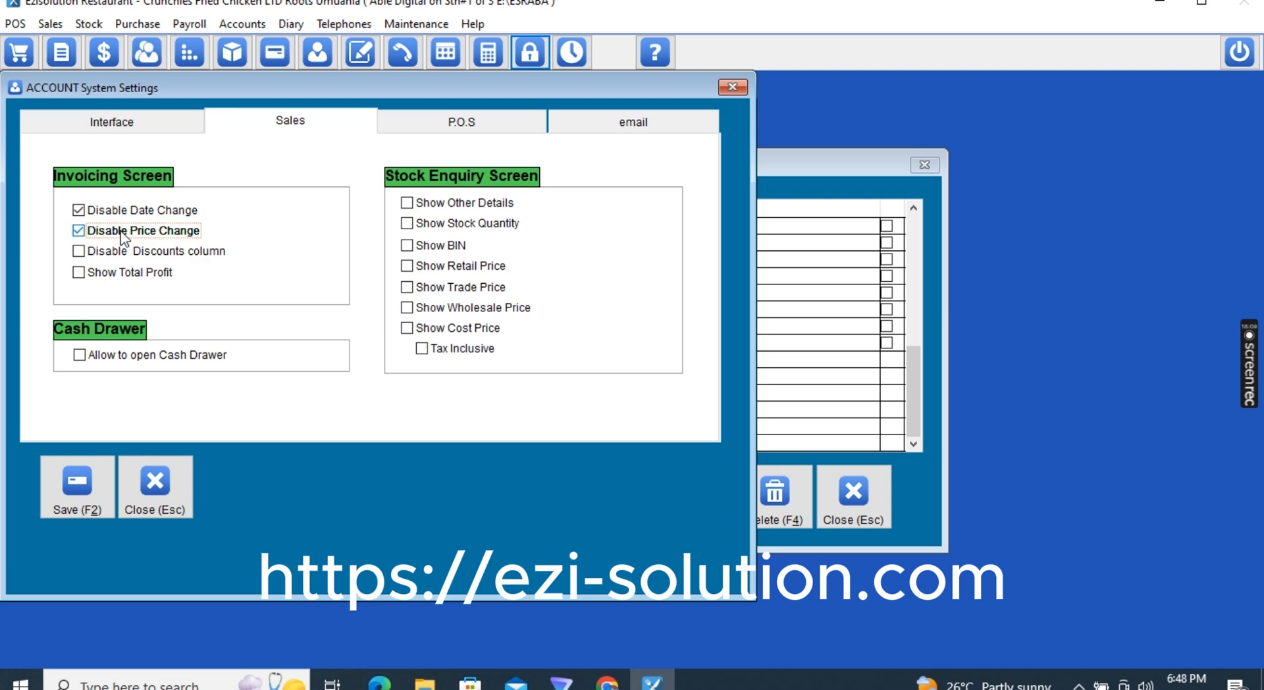
Show total profit on invoicing, and retail price and stock quantity in stock enquiry
left_click(101, 275)
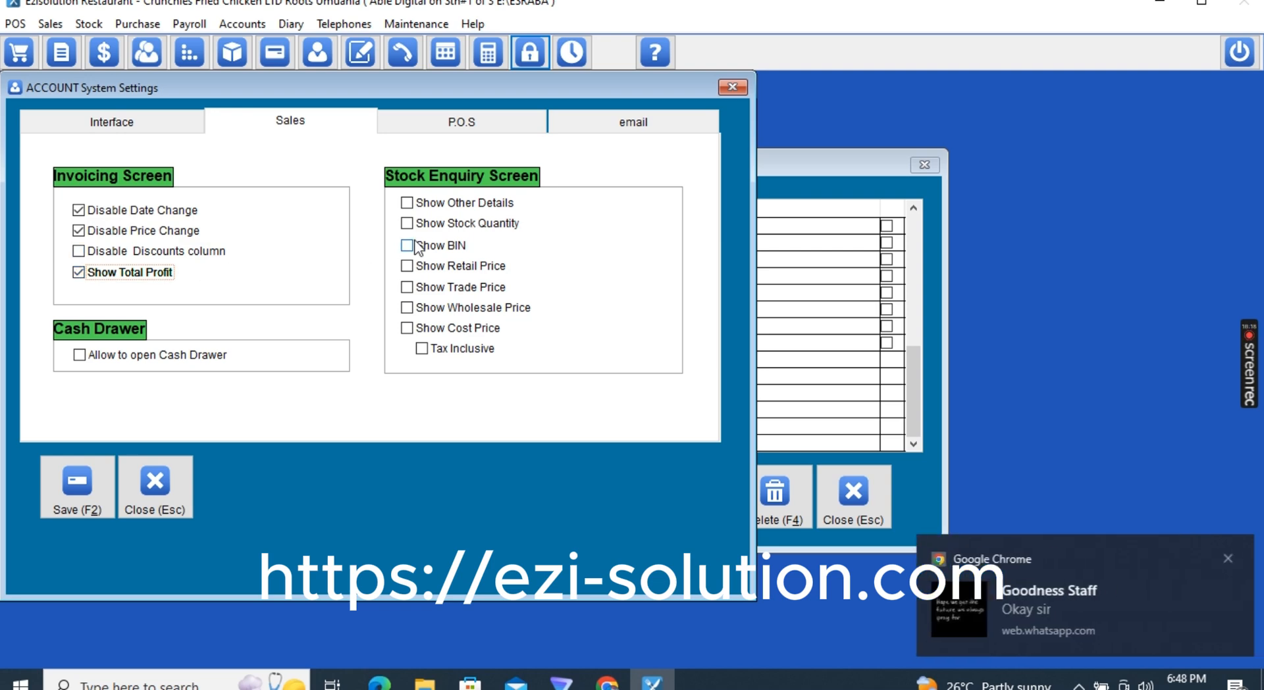
left_click(1224, 559)
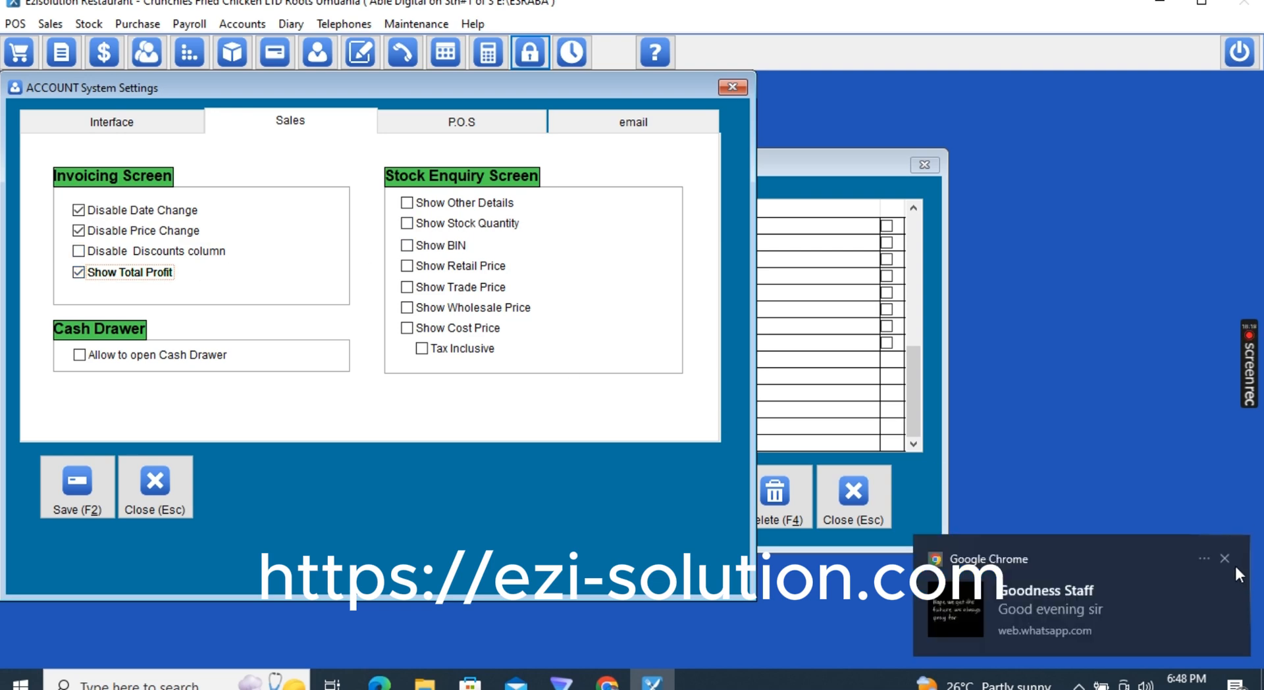
left_click(1224, 558)
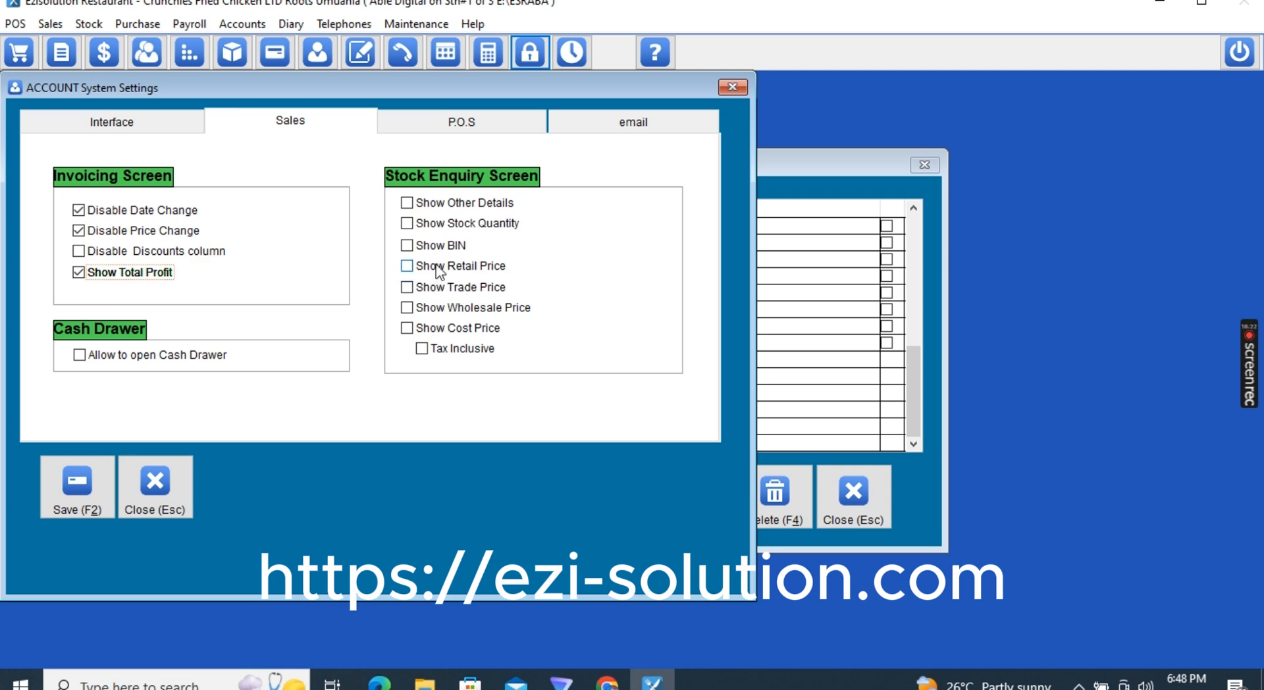
left_click(407, 266)
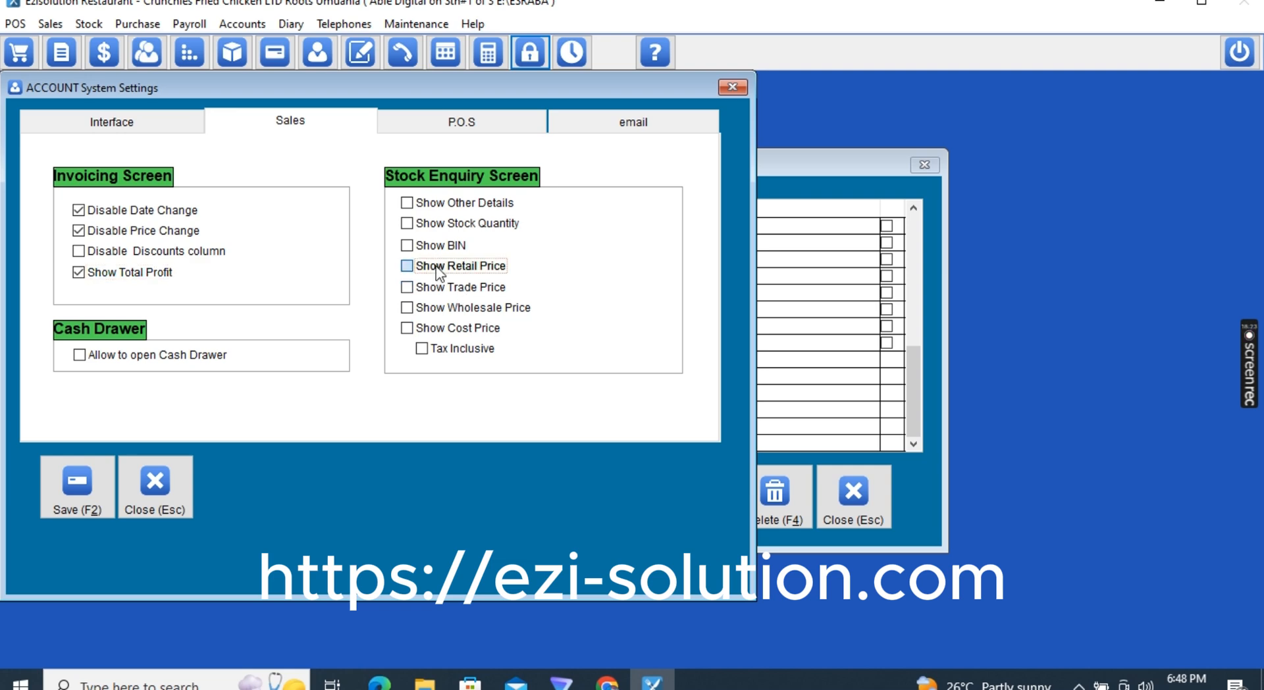
left_click(428, 224)
In POS Screen Setup, set the Details, Qty and Amount columns to Disable
left_click(451, 124)
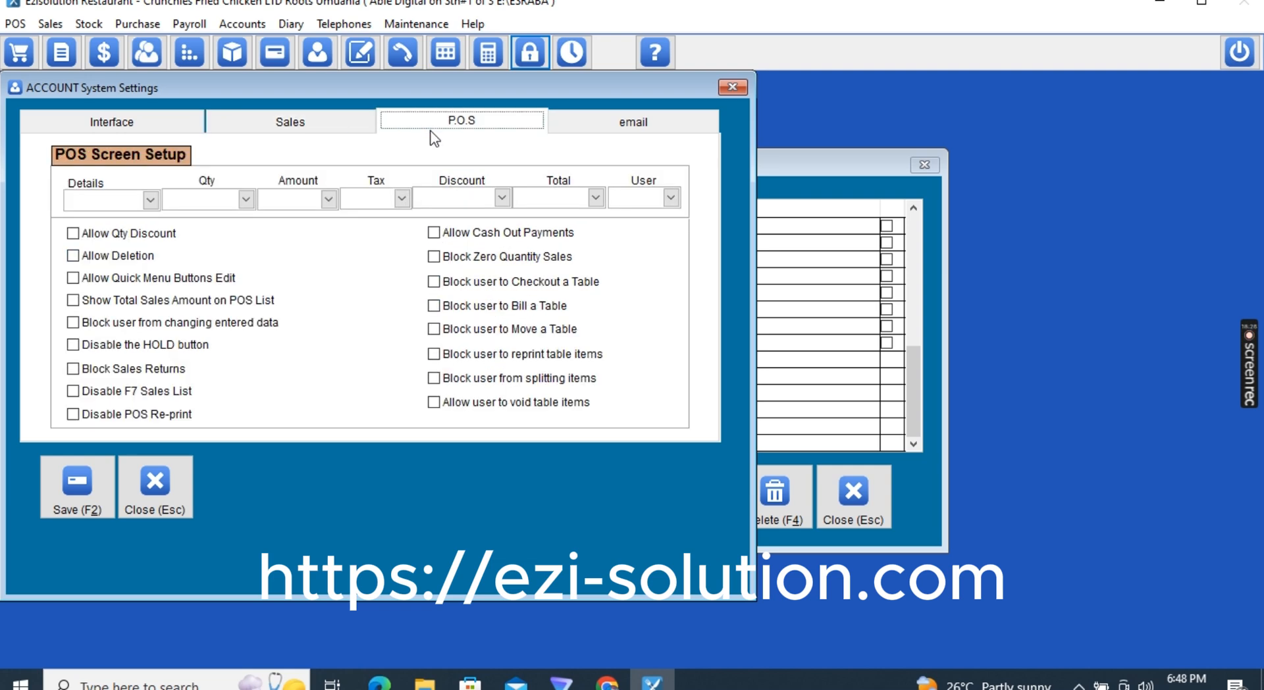
left_click(94, 203)
left_click(89, 215)
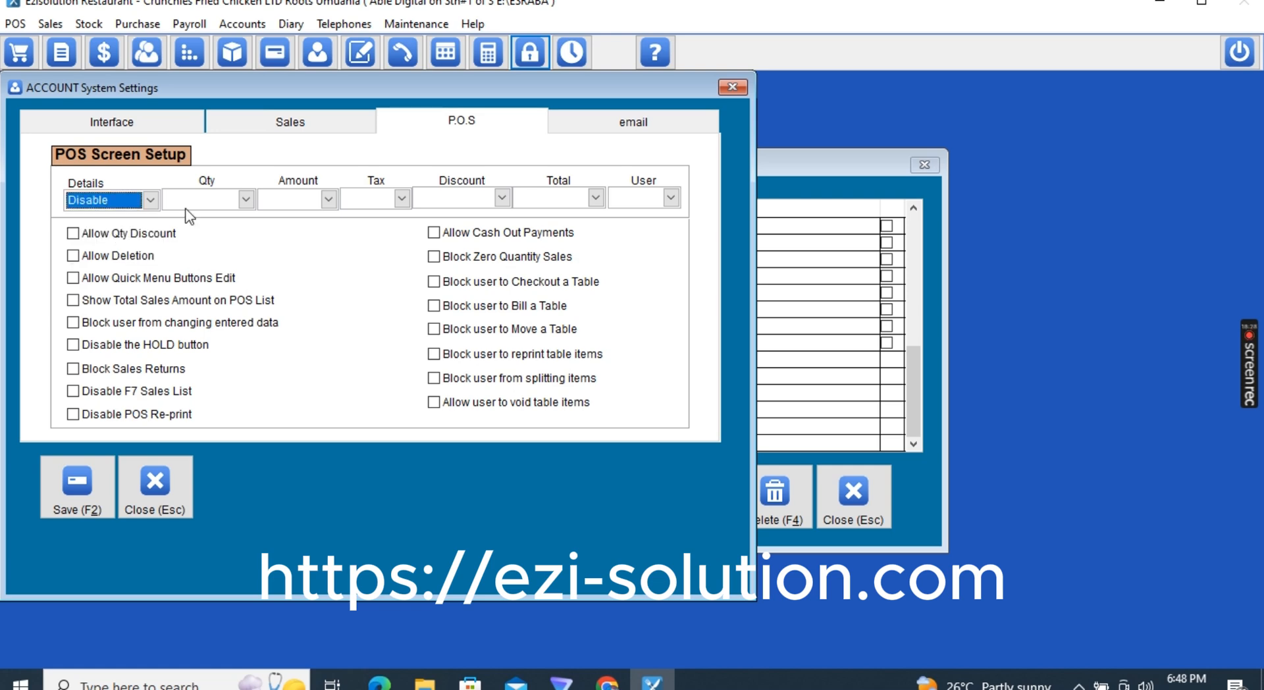
left_click(244, 201)
left_click(229, 217)
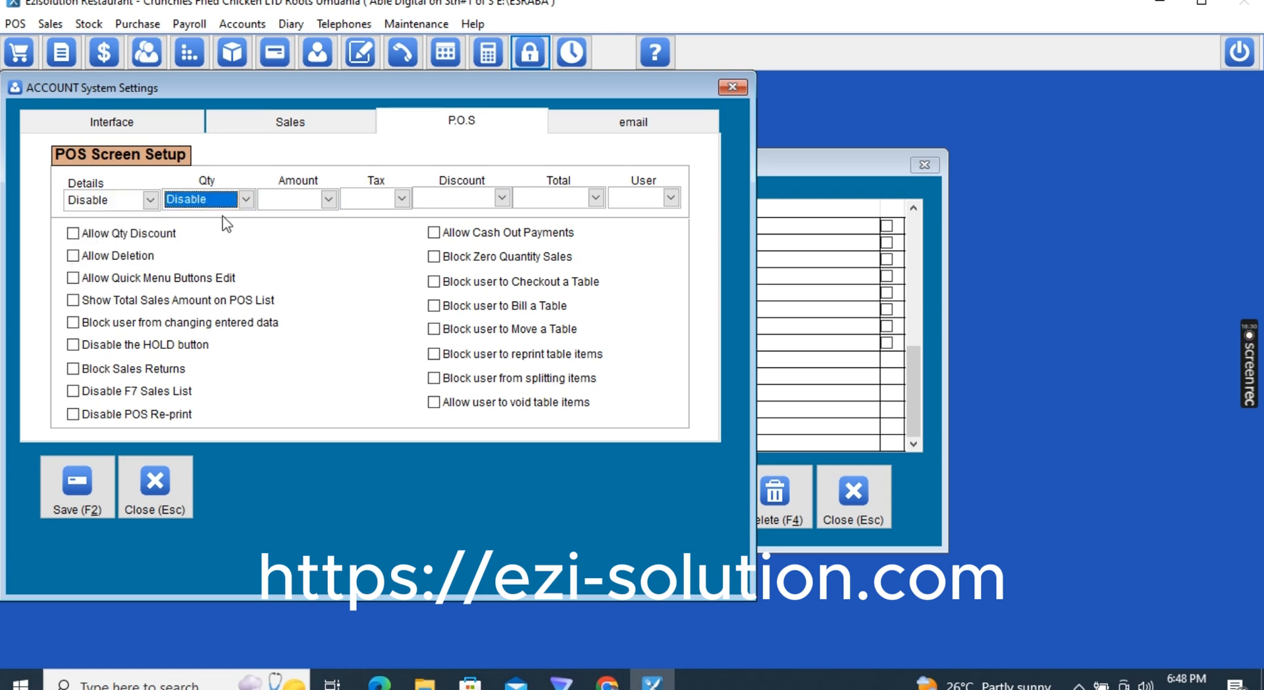
left_click(327, 198)
left_click(306, 221)
Set the Tax column to Hide and the Discount, Total and User columns to Disable
left_click(377, 199)
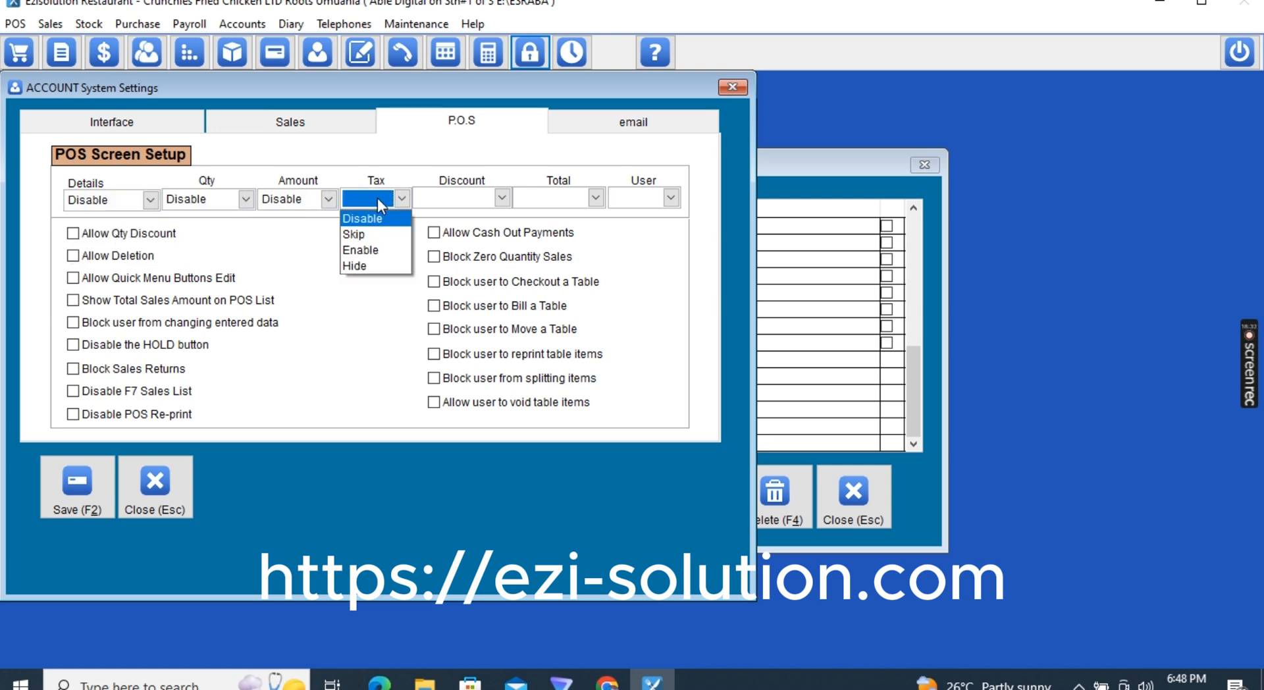
left_click(364, 266)
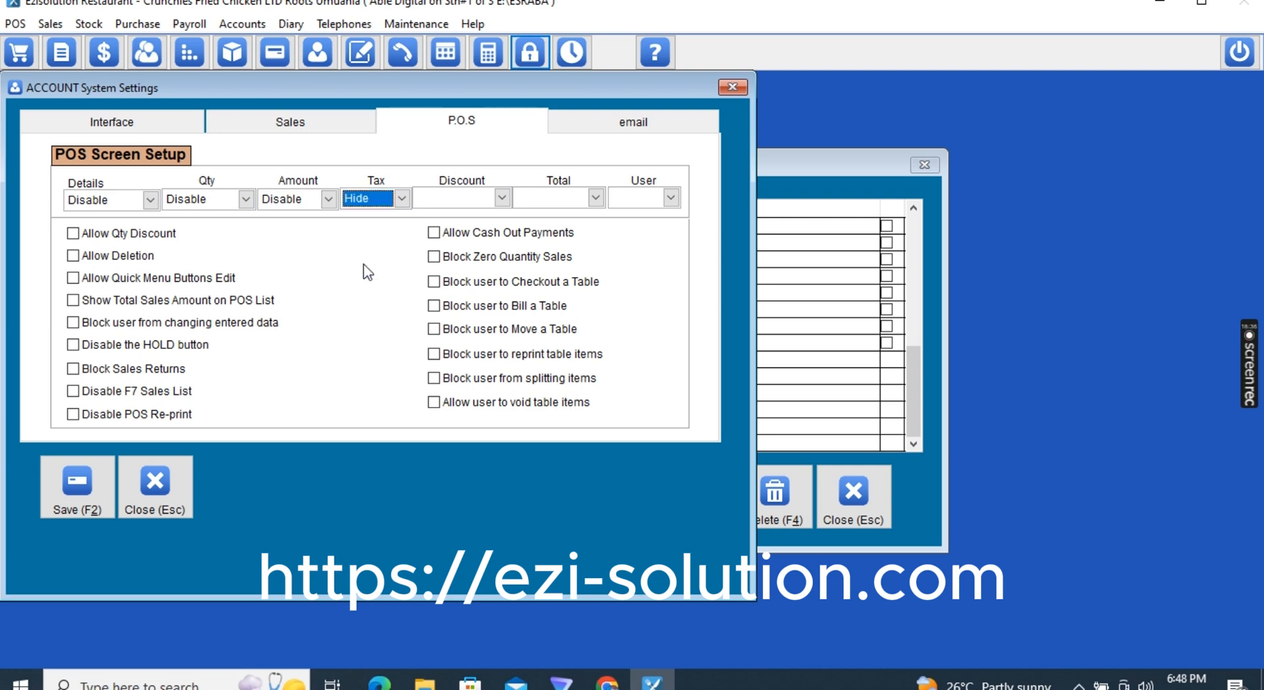
left_click(454, 201)
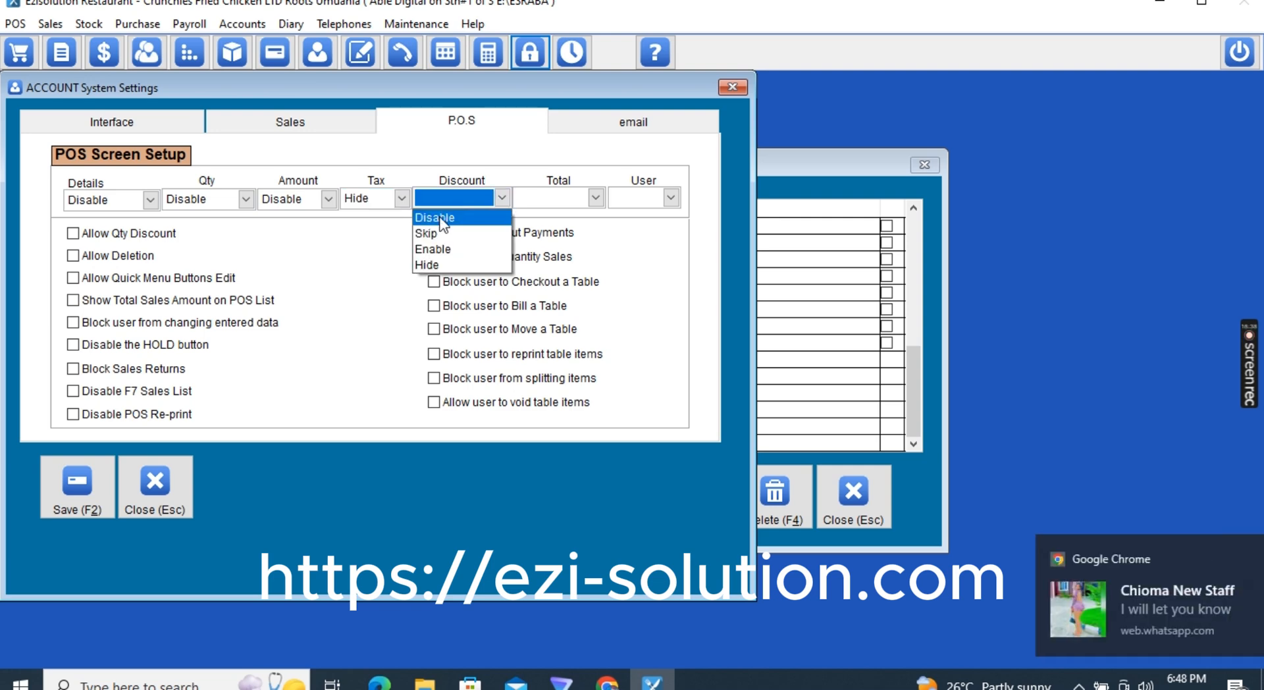
left_click(447, 212)
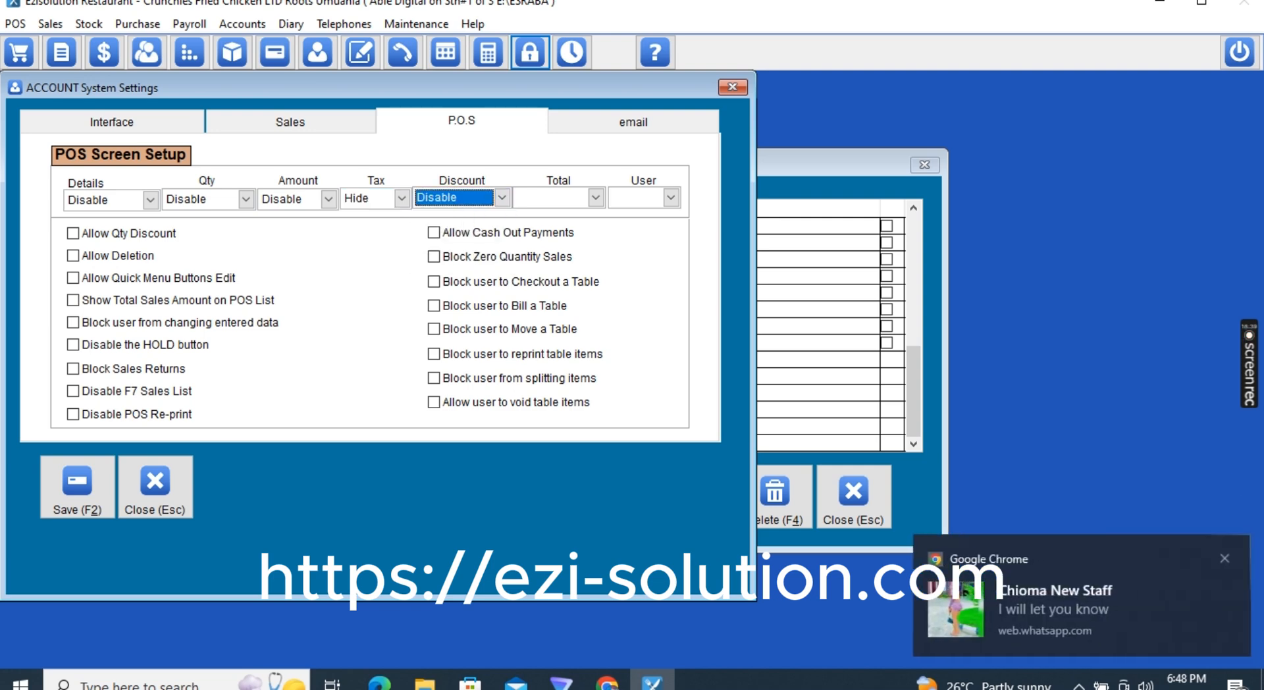
left_click(1225, 558)
left_click(567, 197)
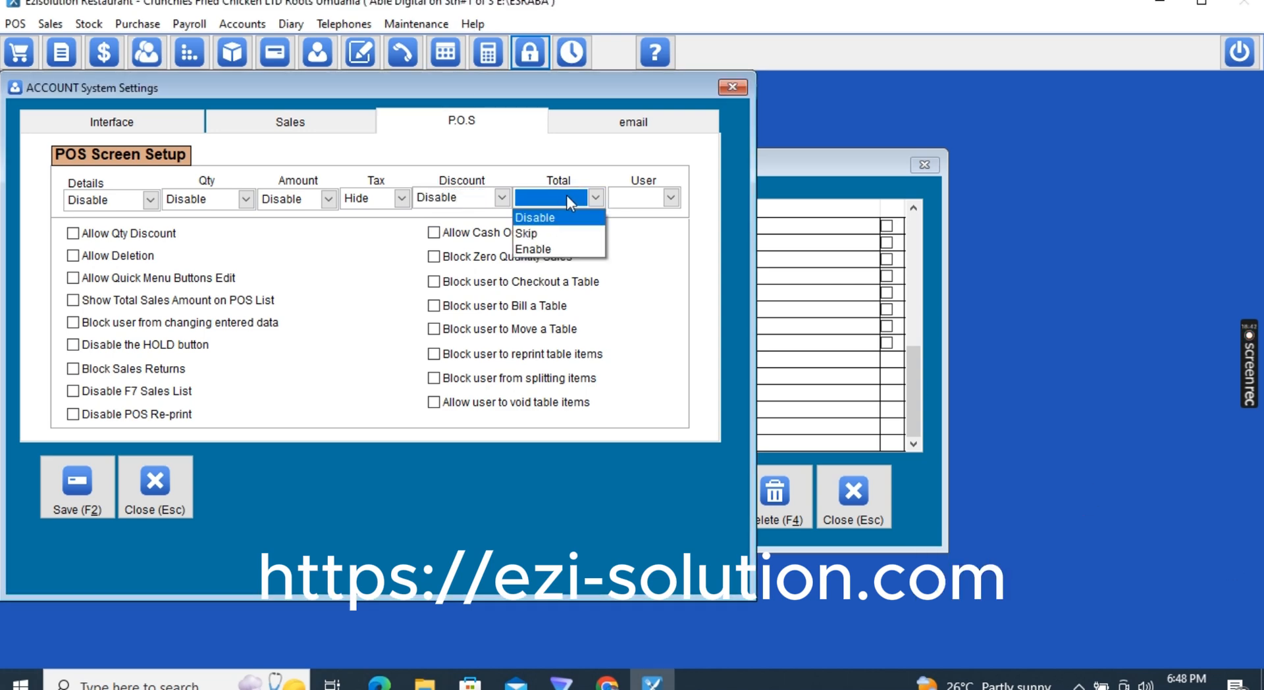
left_click(554, 210)
left_click(648, 199)
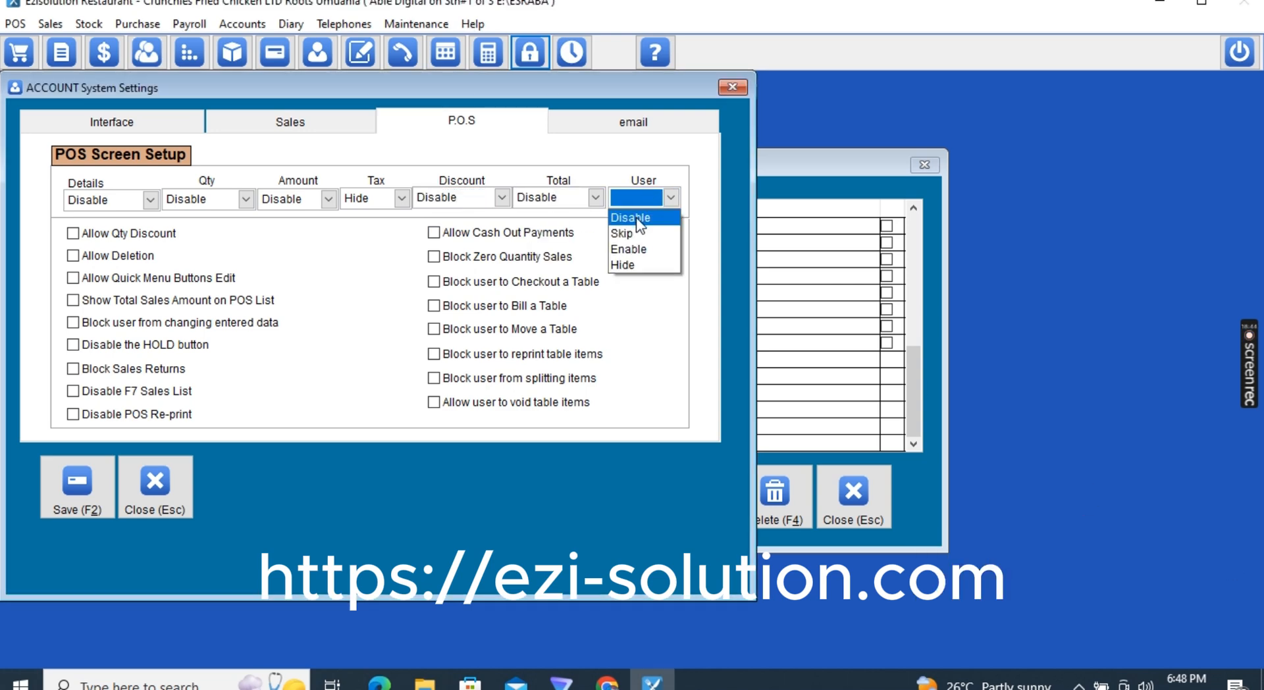
left_click(636, 219)
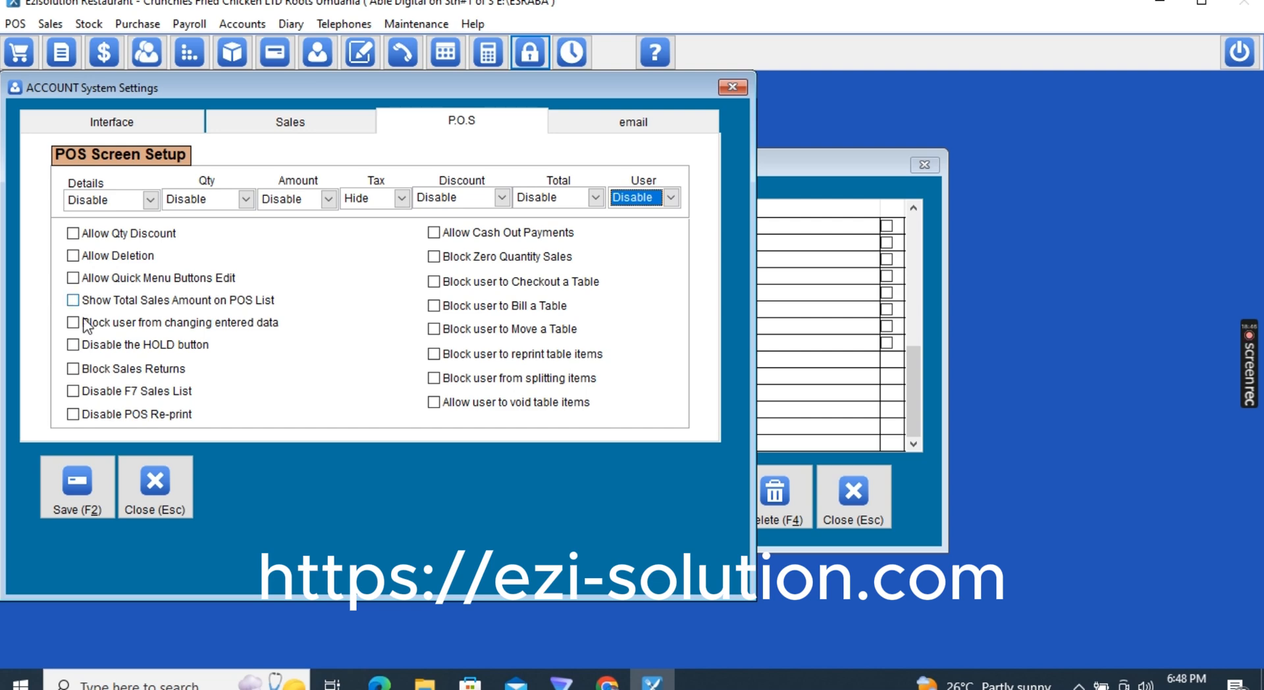
Turn on Allow Quick Menu Buttons Edit, Show Total Sales Amount on POS List, Disable F7 Sales List and Disable POS Re-print
left_click(71, 280)
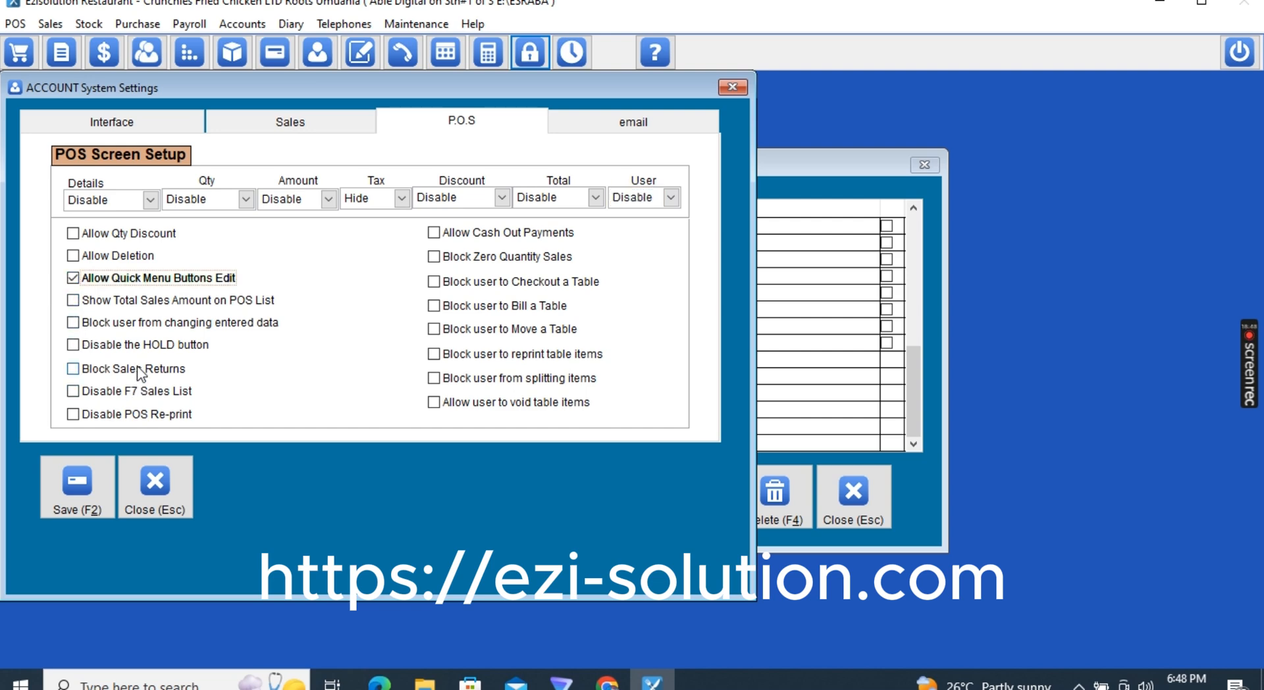
left_click(85, 303)
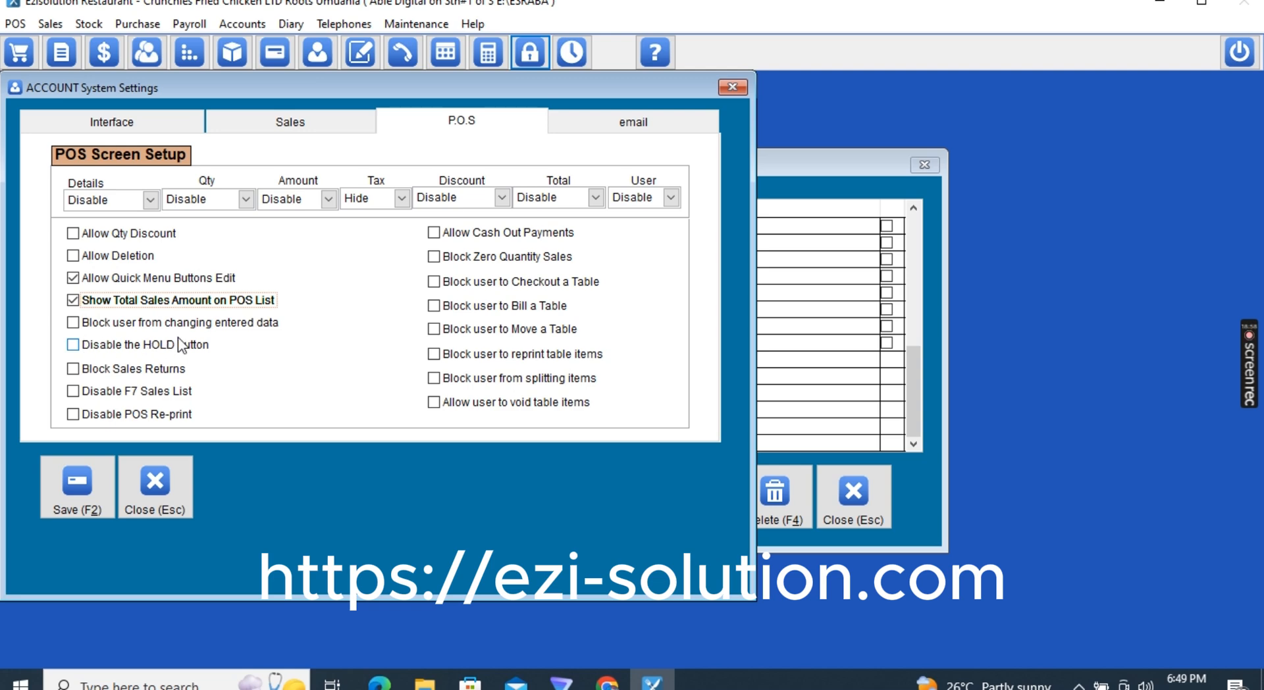
left_click(117, 393)
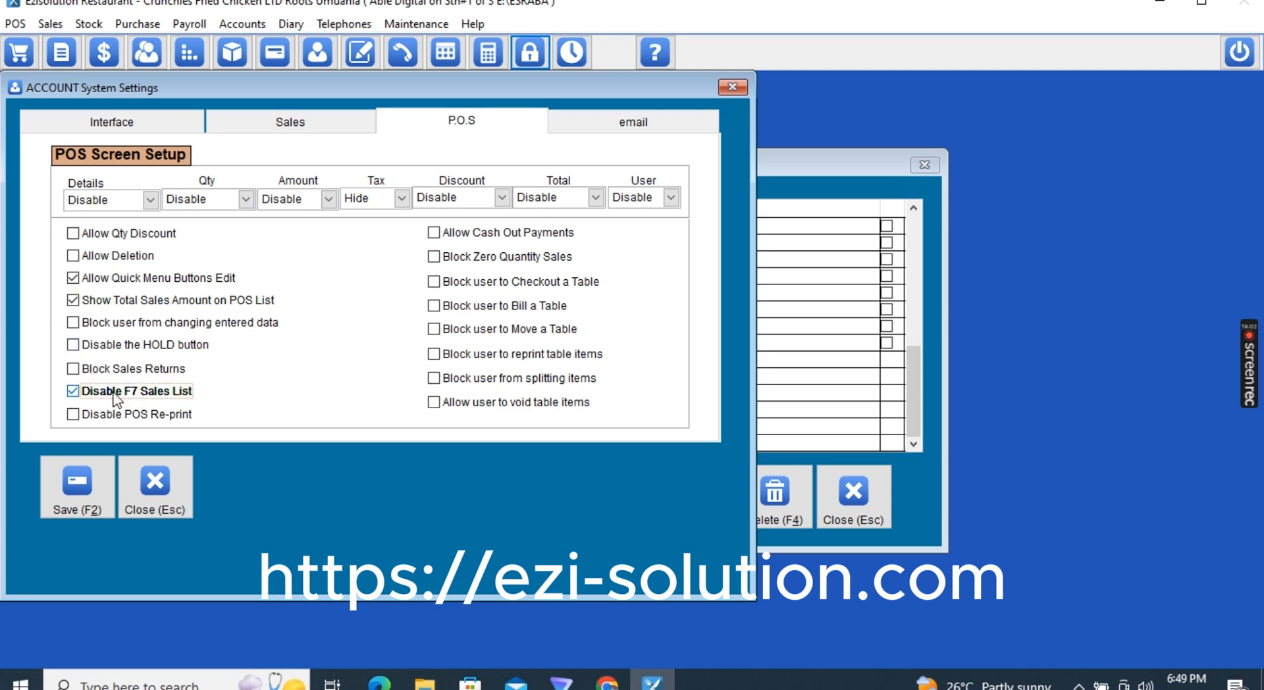
left_click(98, 393)
left_click(99, 393)
left_click(98, 421)
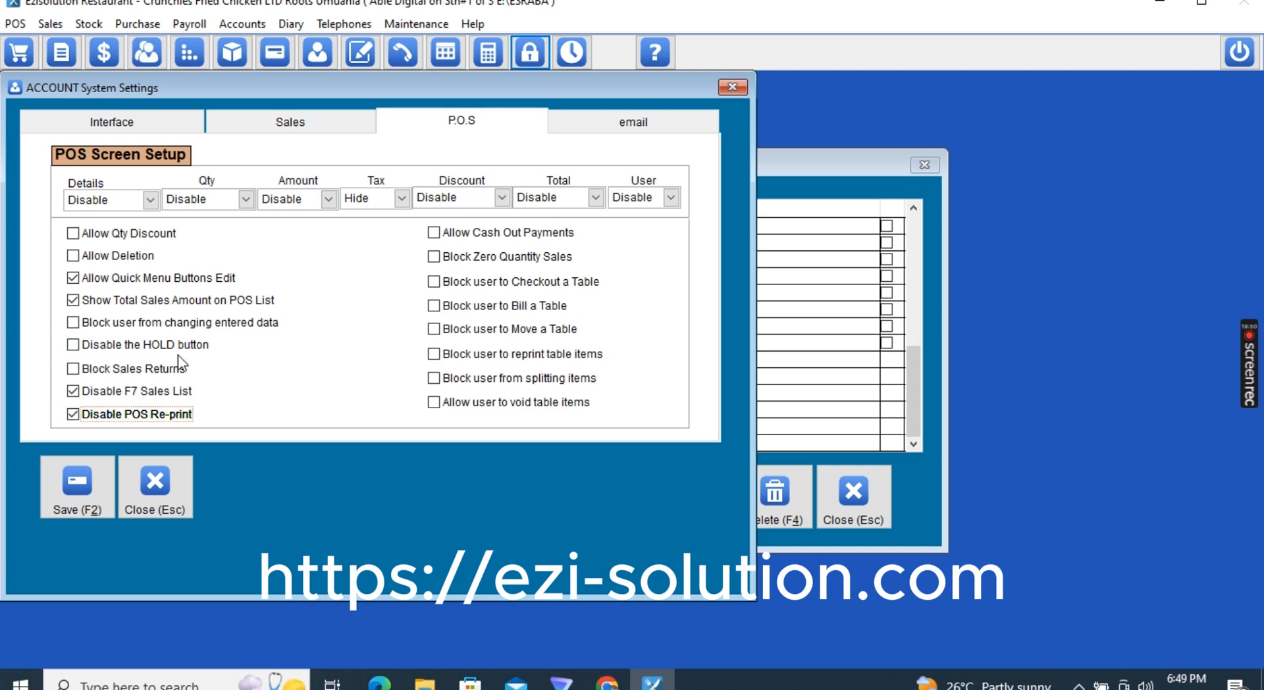
Save the settings, set a new password for ACCOUNT, close the Users File and lock the session
left_click(78, 501)
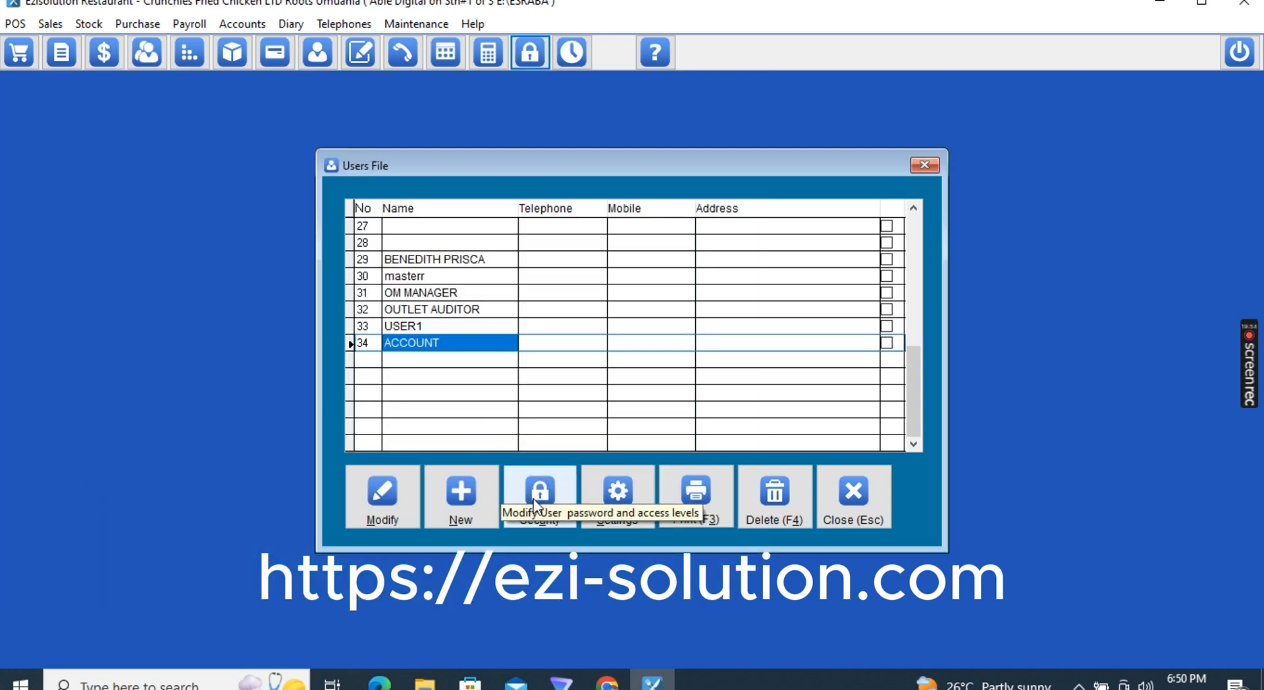
left_click(534, 493)
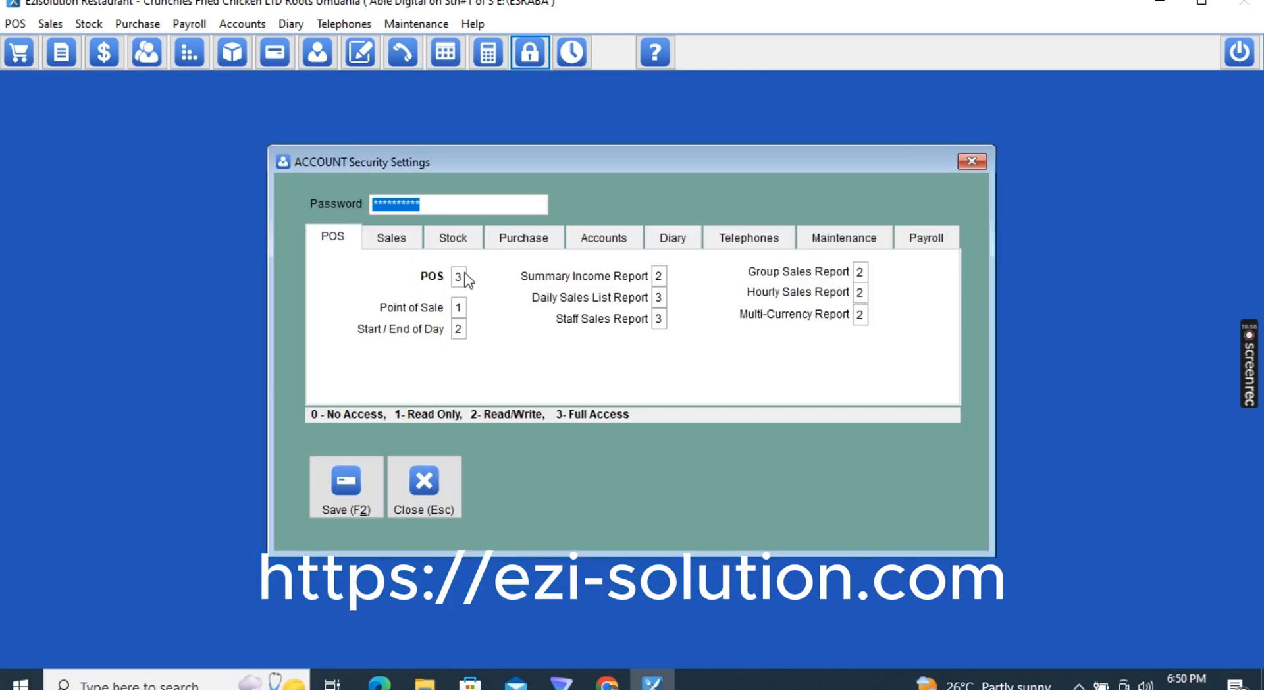
type("***")
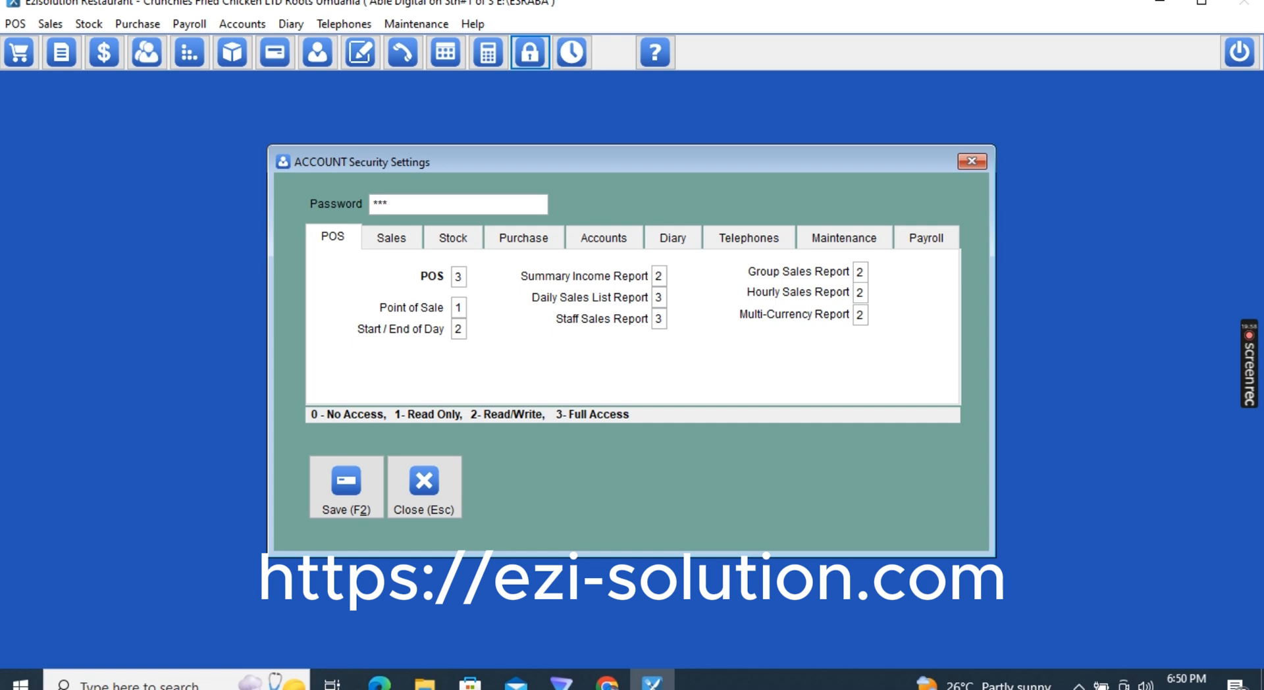
left_click(342, 470)
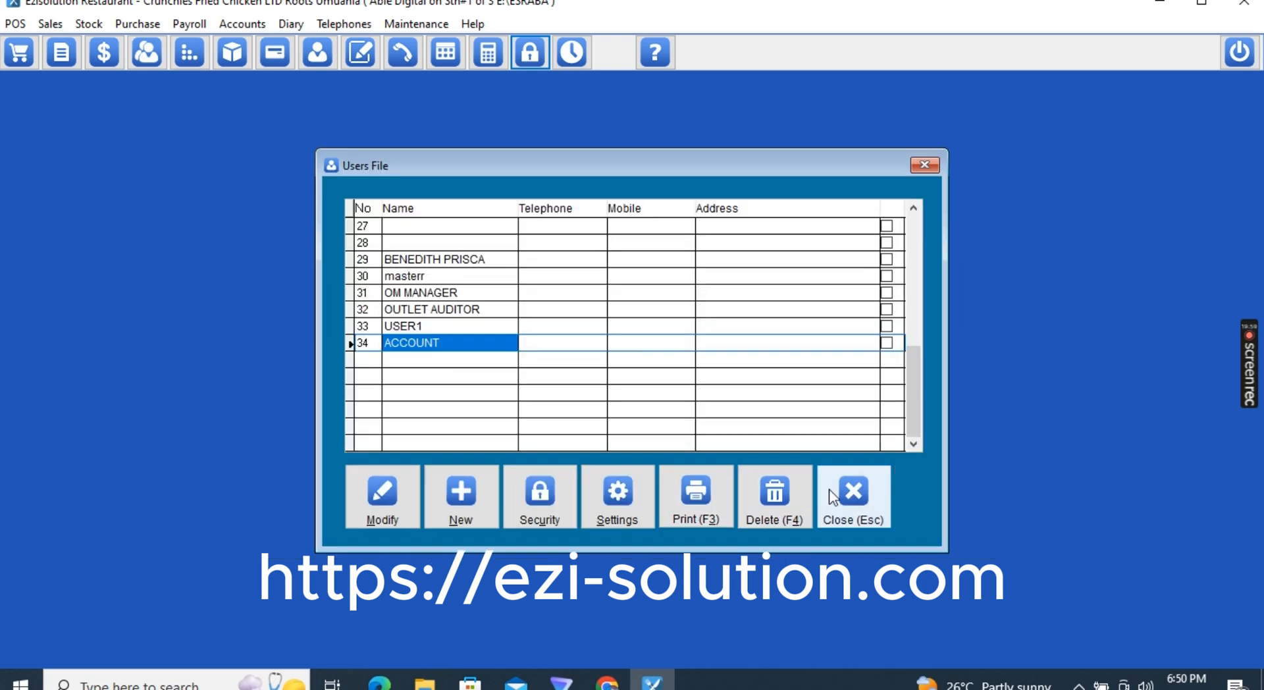
left_click(831, 491)
left_click(534, 53)
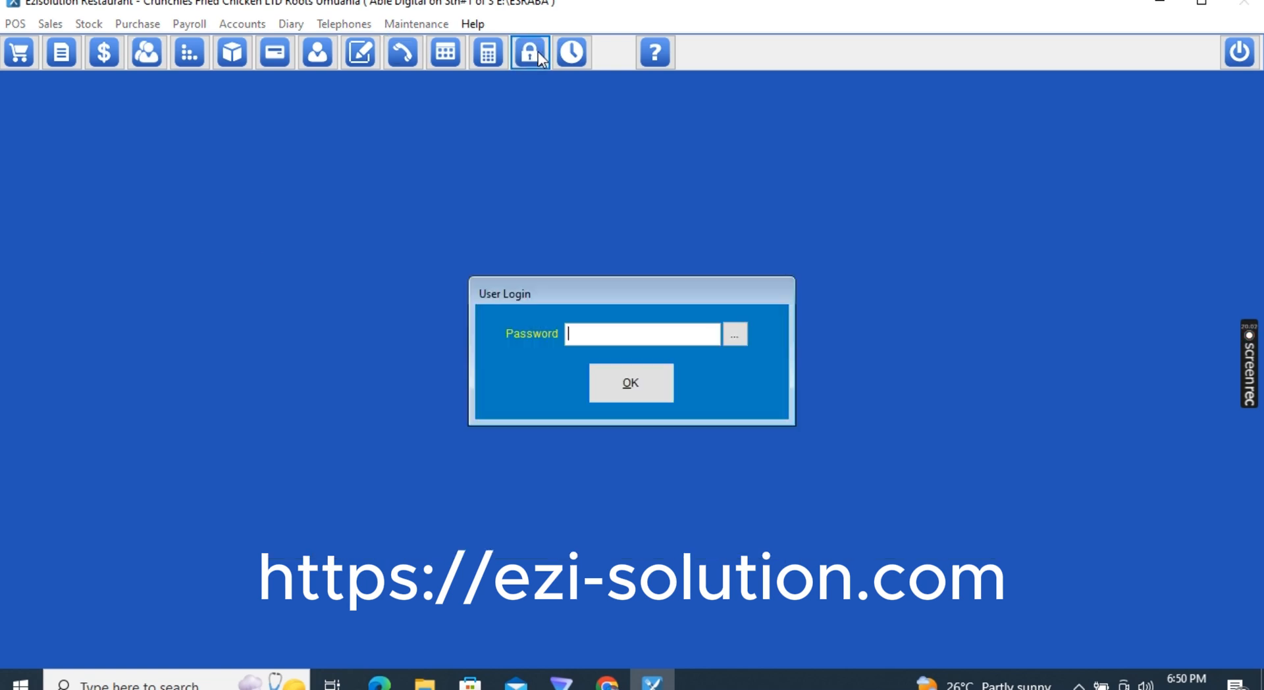
Log in as ACCOUNT, open the POS sale screen, and check the empty Sales List for 09/02/2024
type("***")
key("Return")
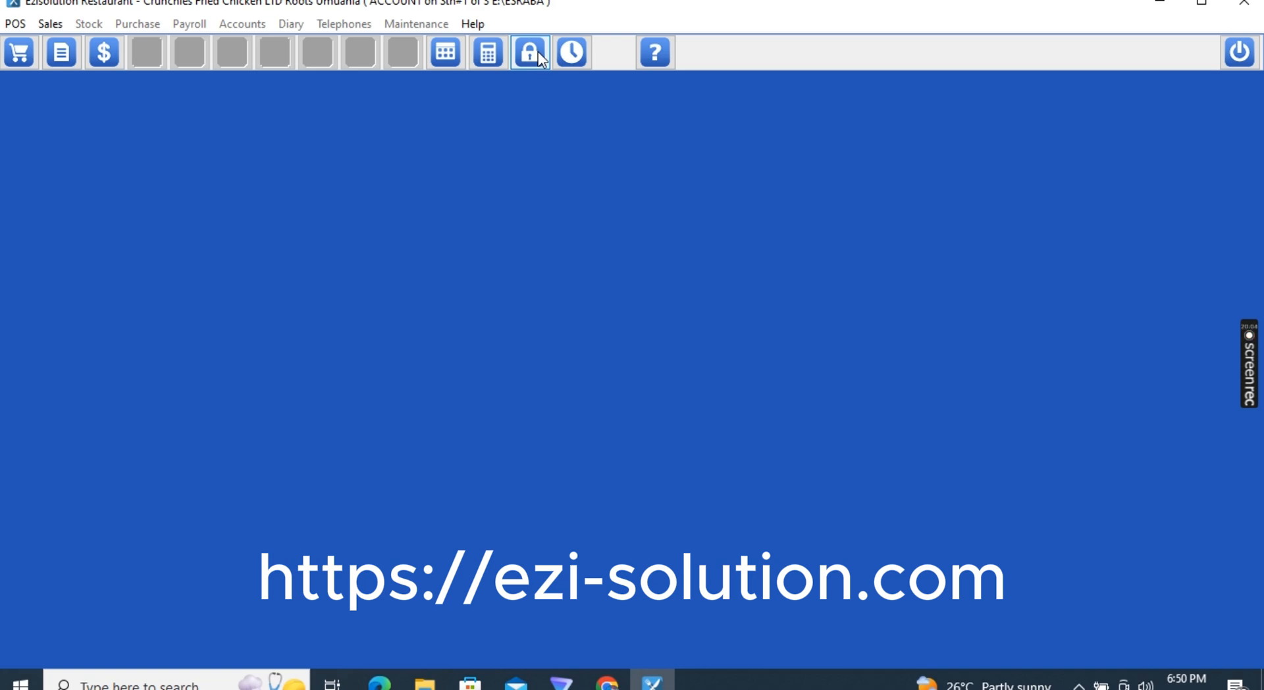
left_click(15, 56)
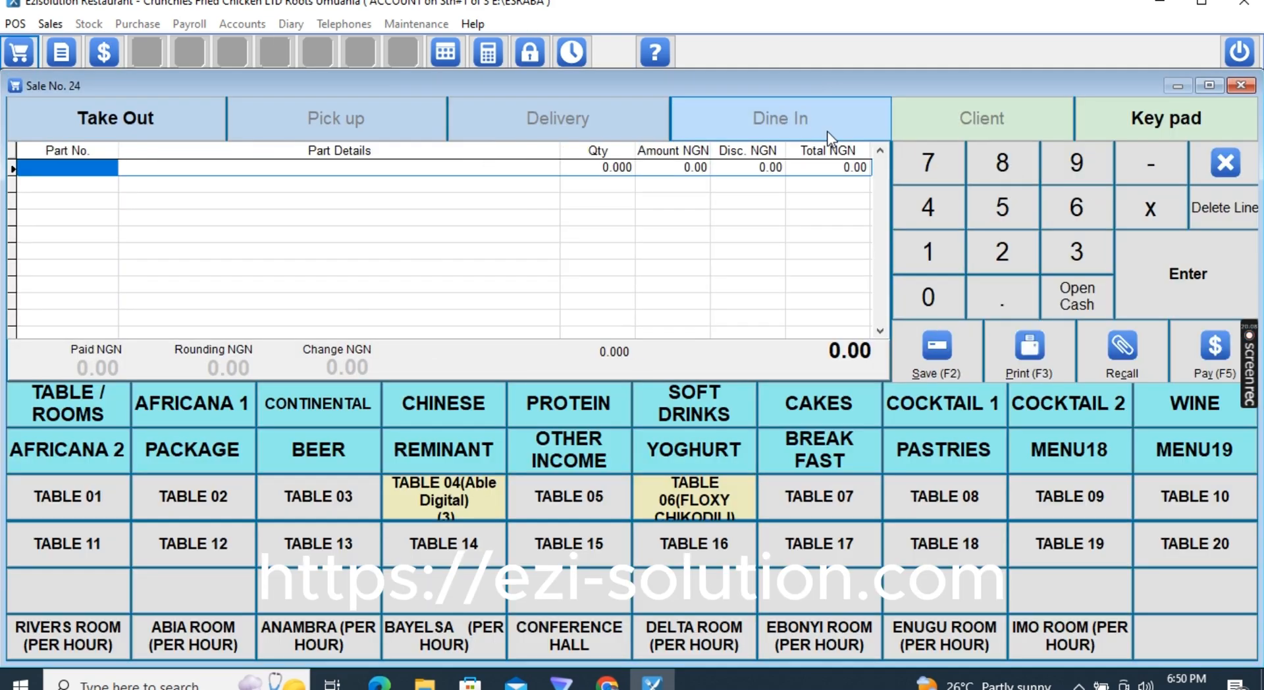
left_click(1115, 358)
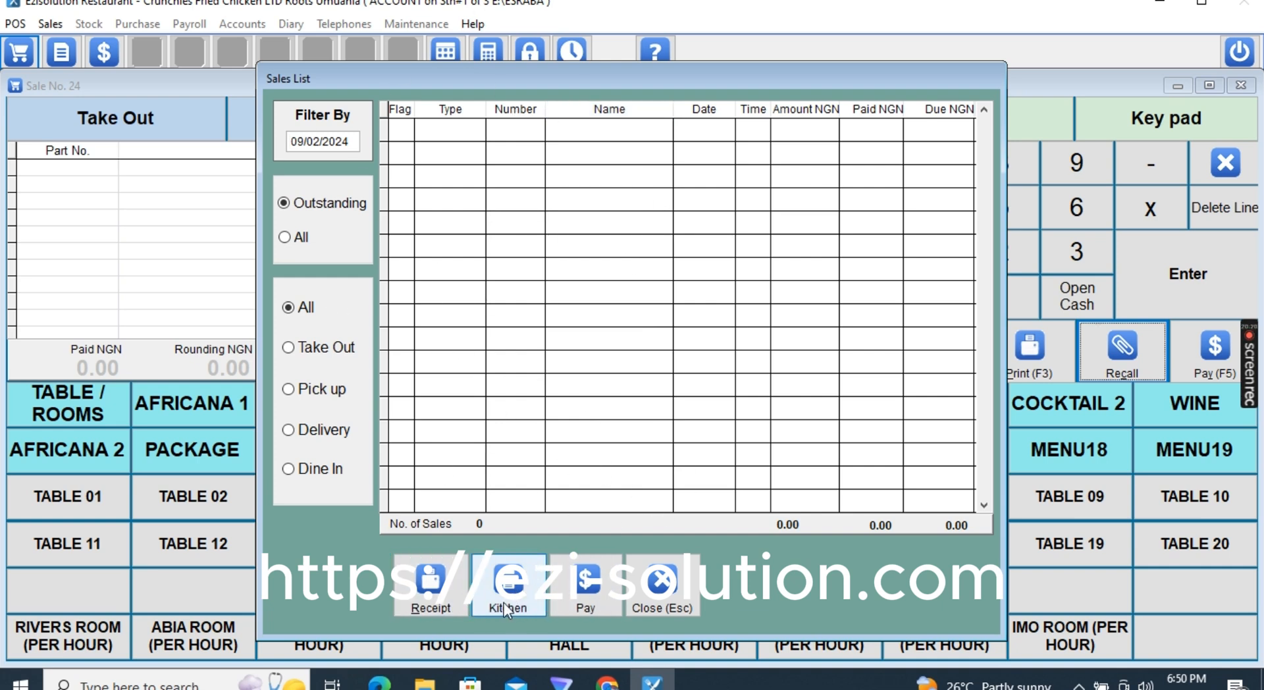
left_click(680, 606)
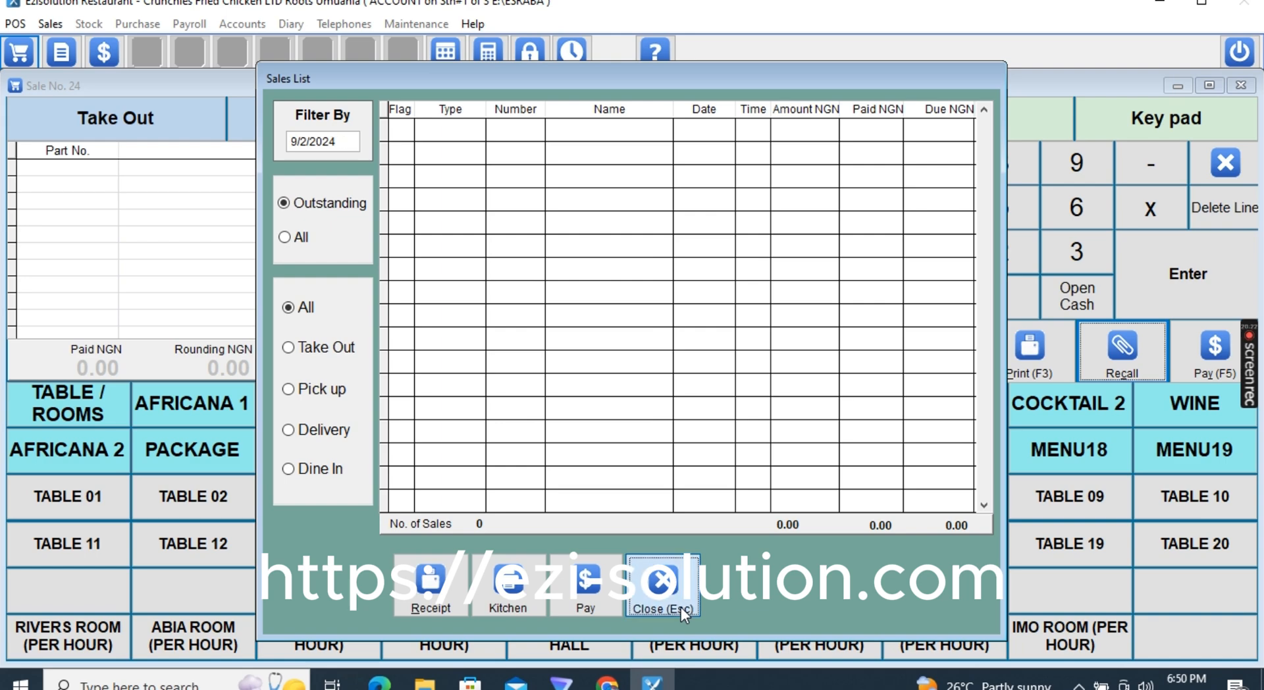